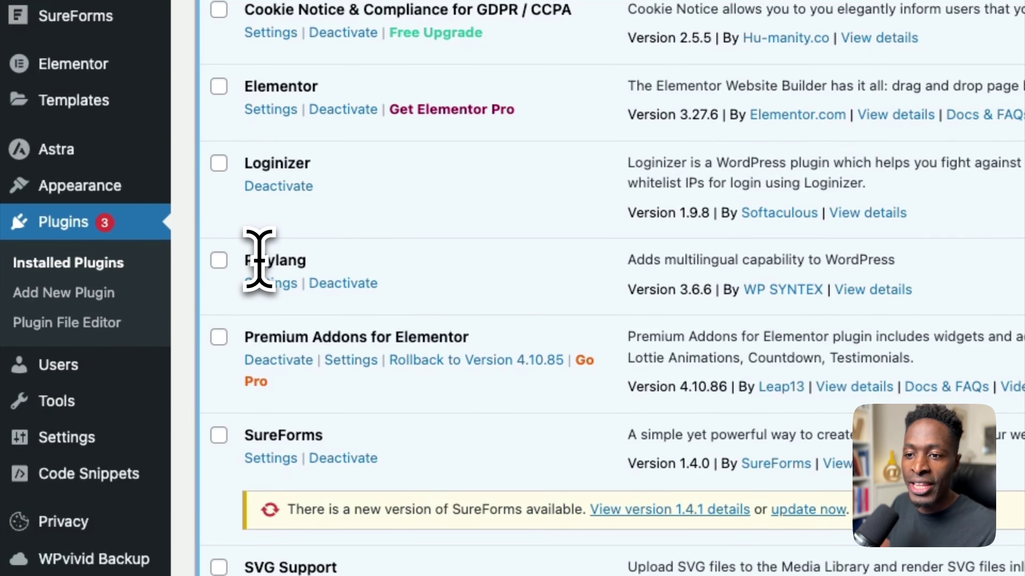
Step: Open the setup wizard of the Polylang plugin
drag(260, 260, 308, 260)
scroll(165, 483, down, 5)
mouse_move(44, 476)
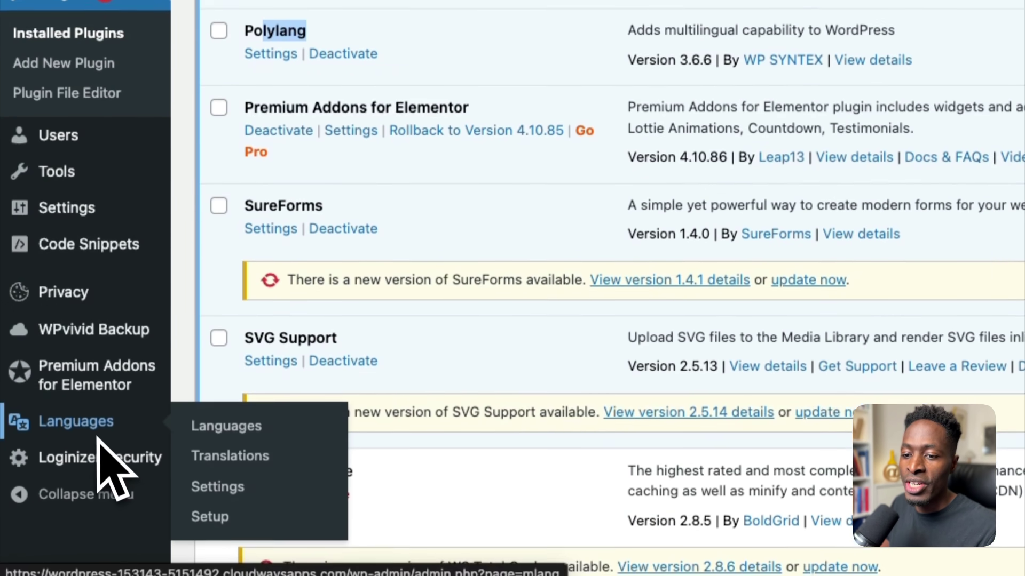
click(227, 511)
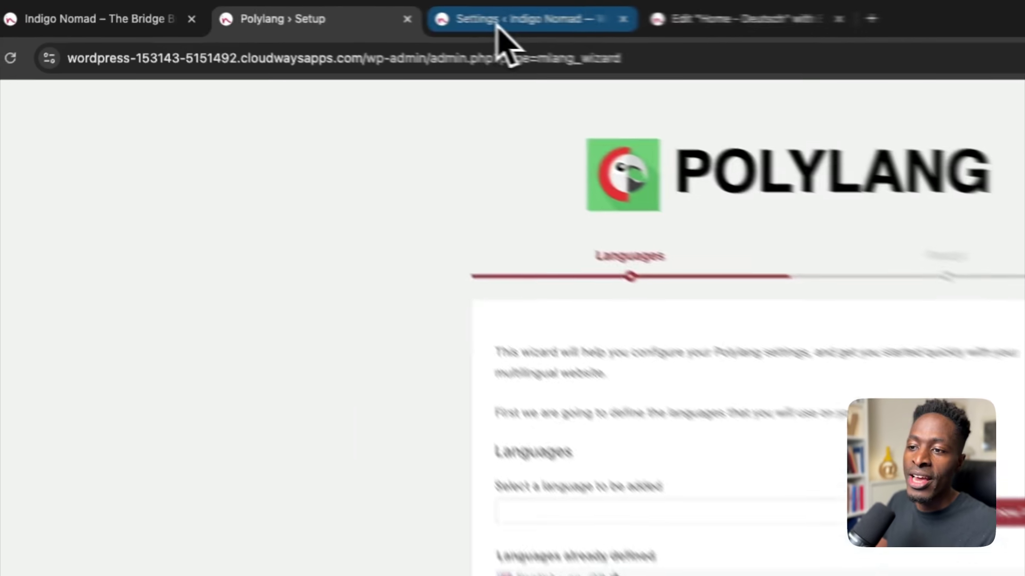
Step: Review the German home page in the Elementor editor, from the hero down to the Angebot section
click(337, 14)
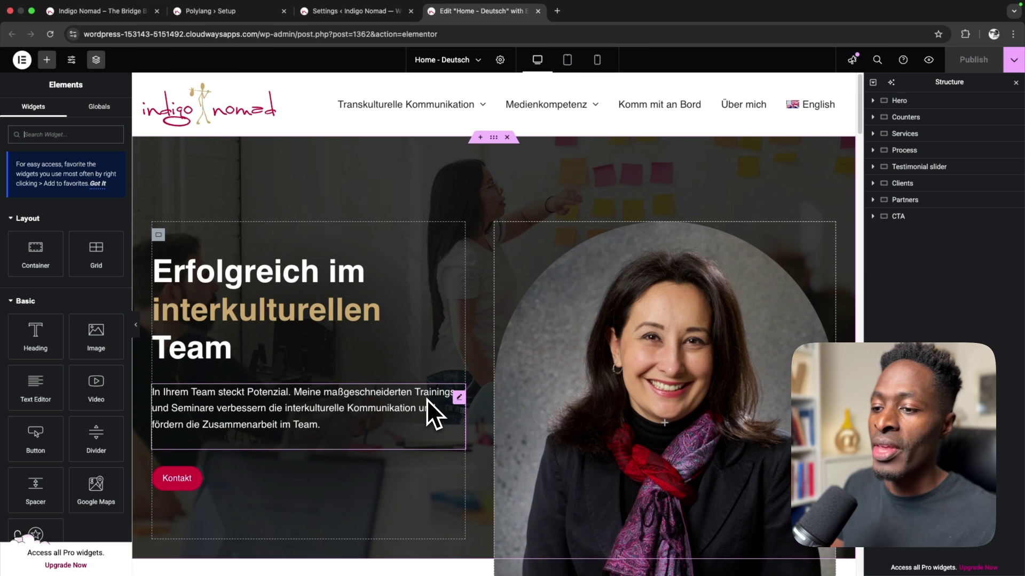
scroll(427, 399, down, 10)
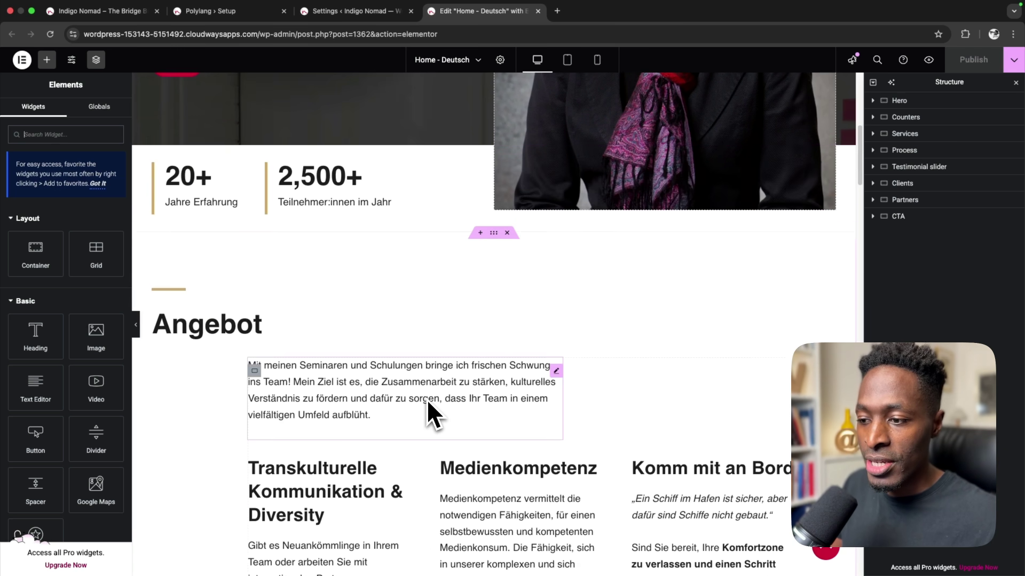
scroll(427, 399, down, 3)
scroll(426, 399, up, 3)
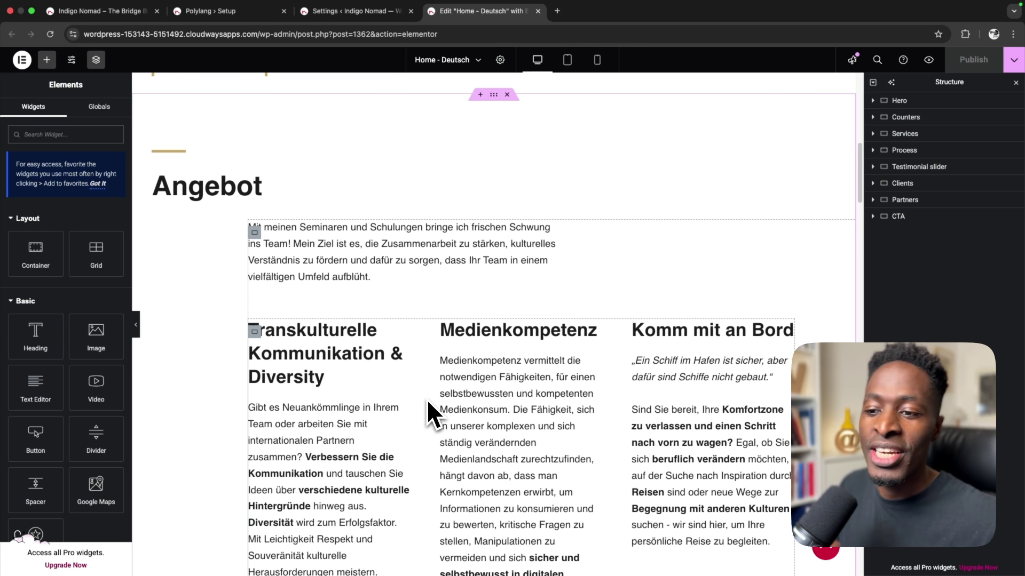
scroll(427, 398, down, 1)
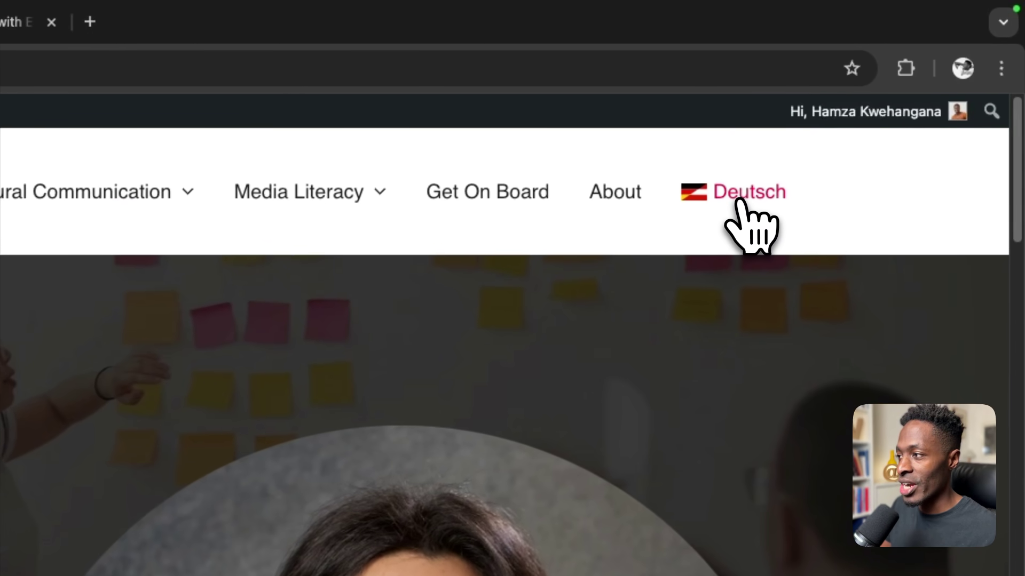
Step: Switch the live home page to Deutsch and review its translated sections down to "Wie gehen wir vor?"
click(740, 200)
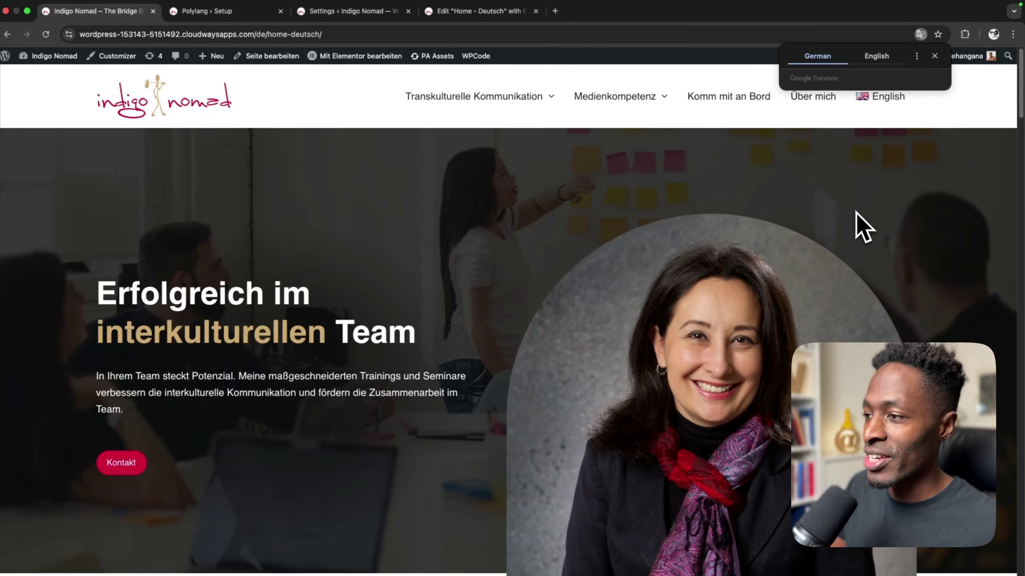
scroll(856, 210, down, 5)
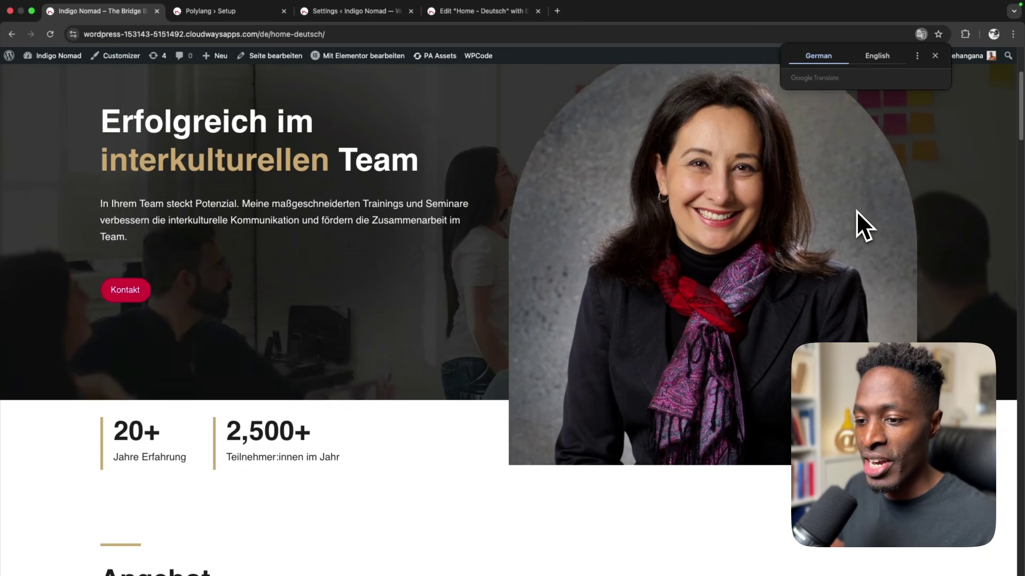
scroll(857, 212, down, 7)
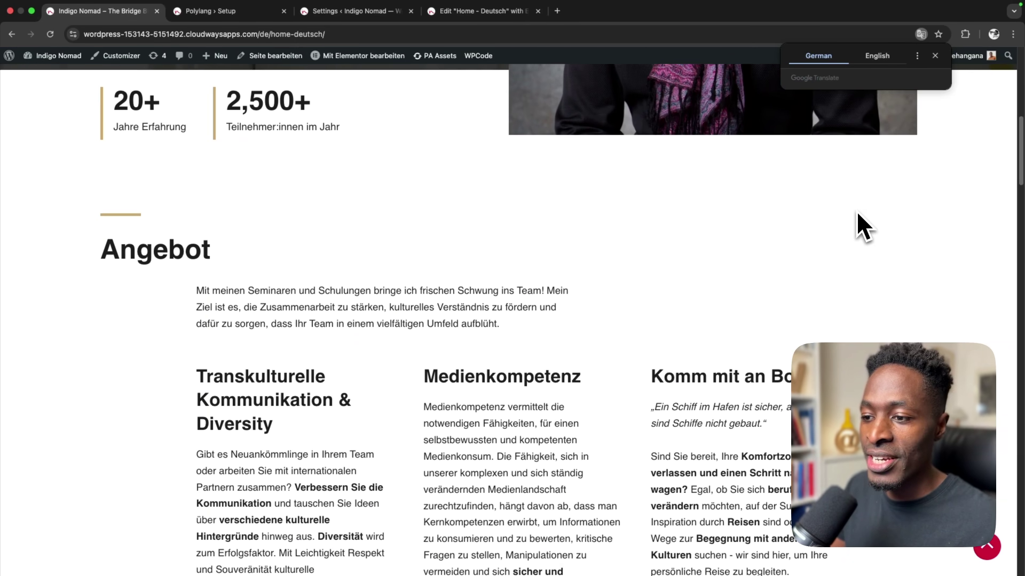
scroll(857, 213, down, 6)
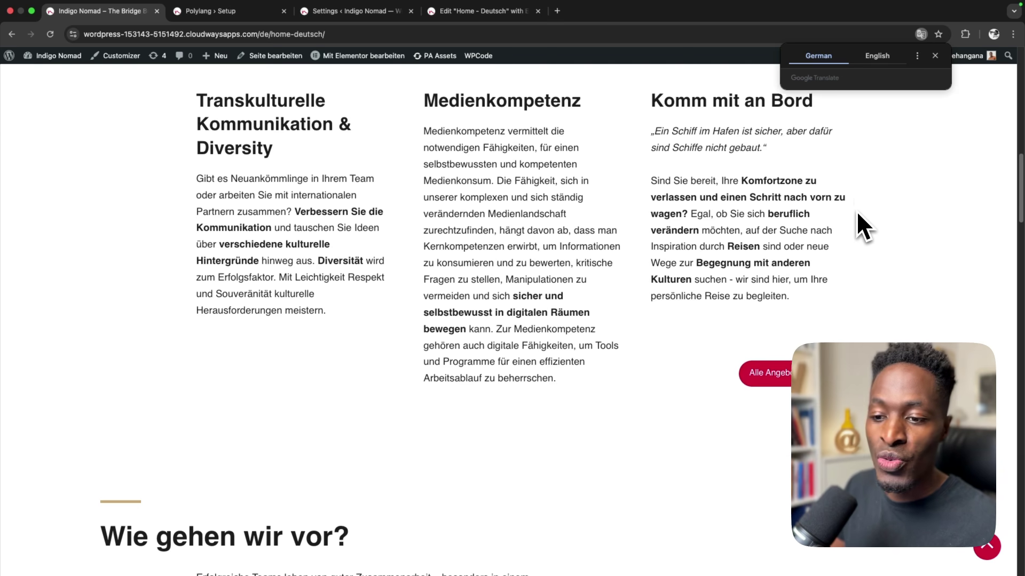
scroll(856, 211, down, 4)
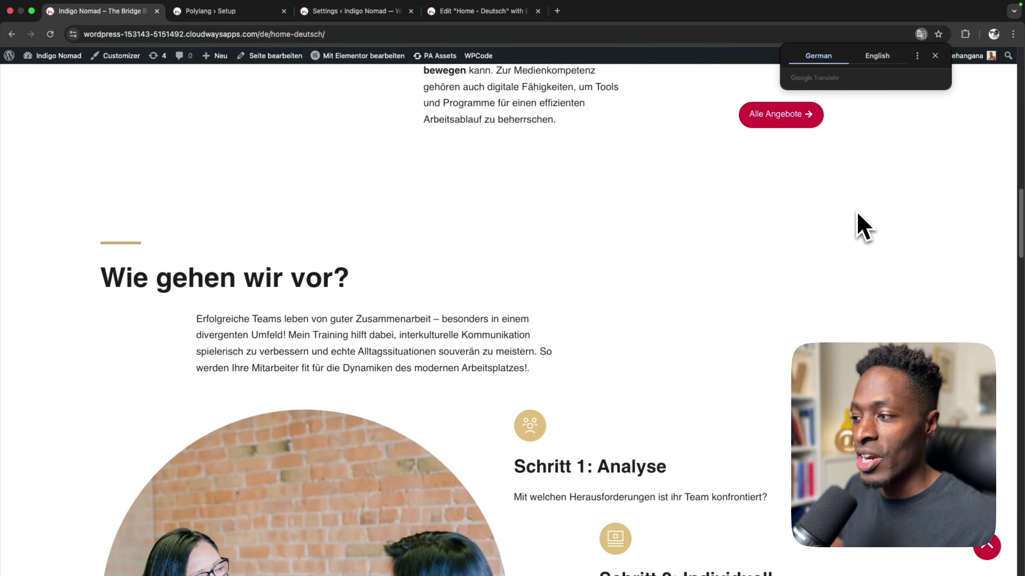
scroll(856, 210, up, 20)
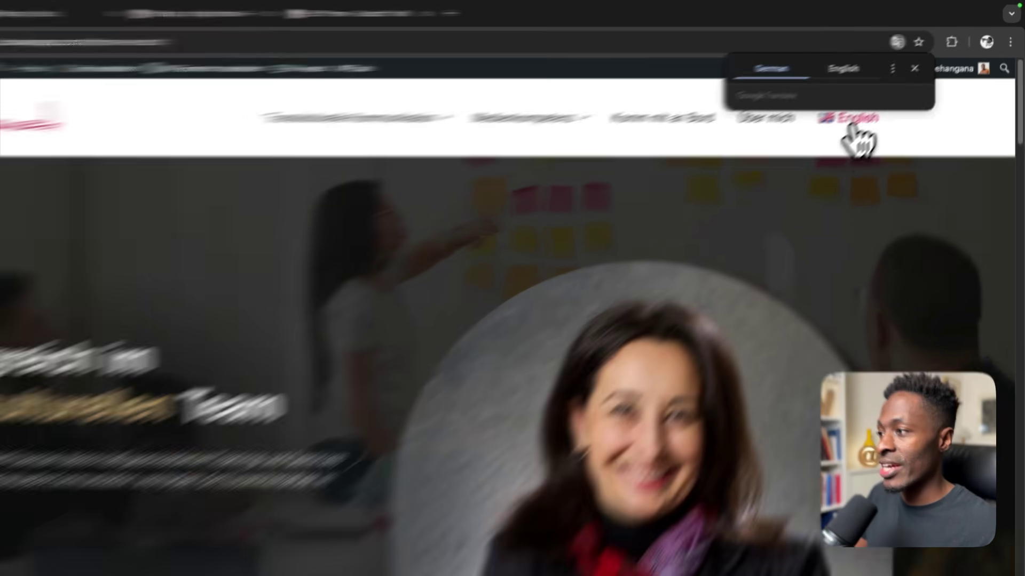
Step: Switch the live home page back to English and review its Services section
click(882, 95)
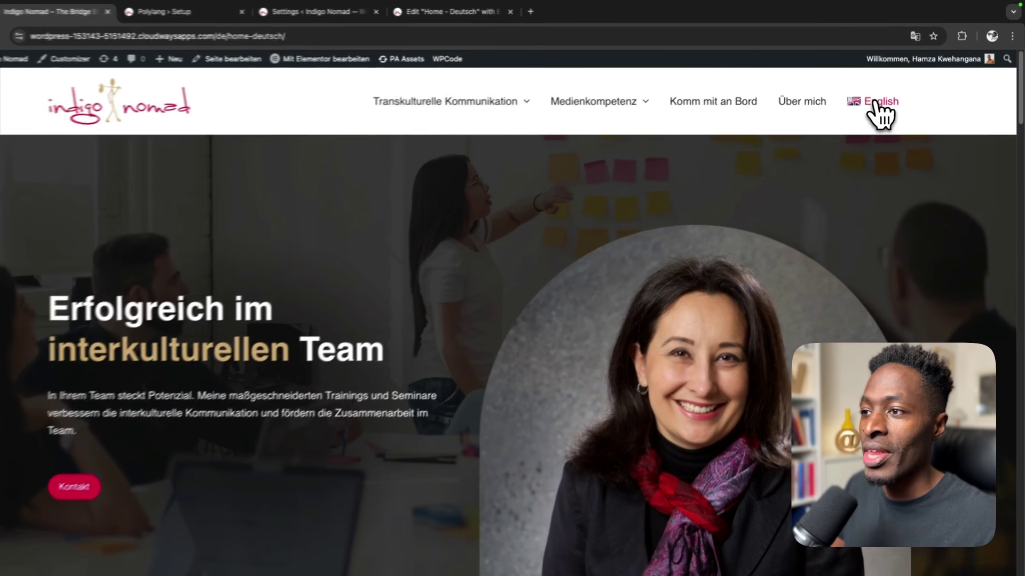
click(740, 192)
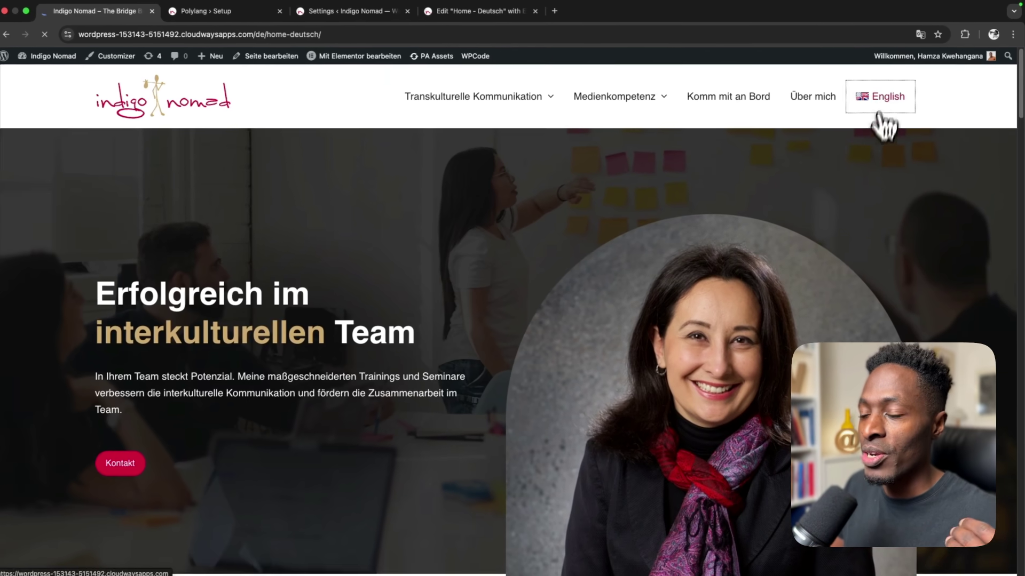
scroll(858, 233, down, 10)
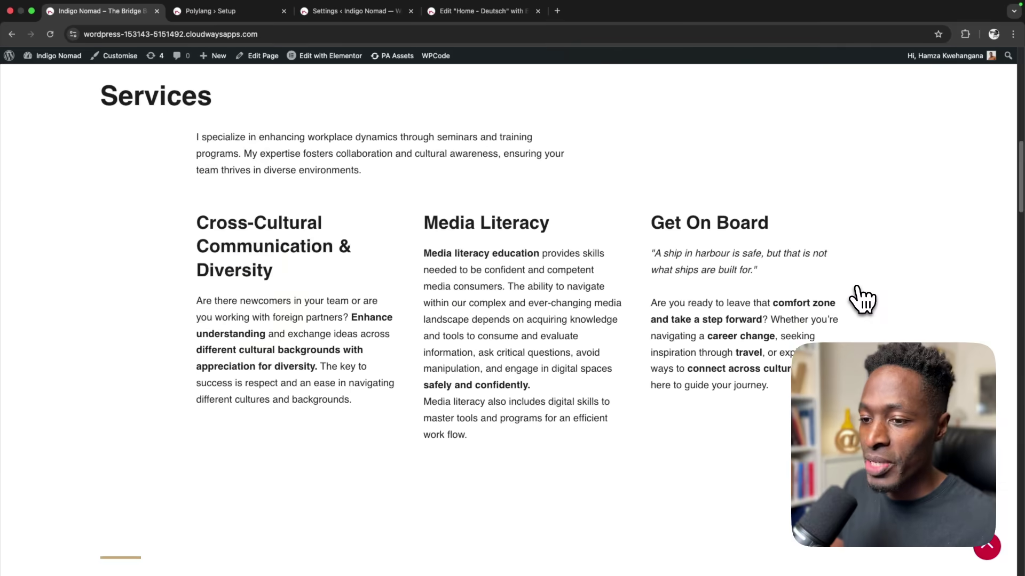
scroll(859, 298, up, 7)
scroll(861, 297, up, 5)
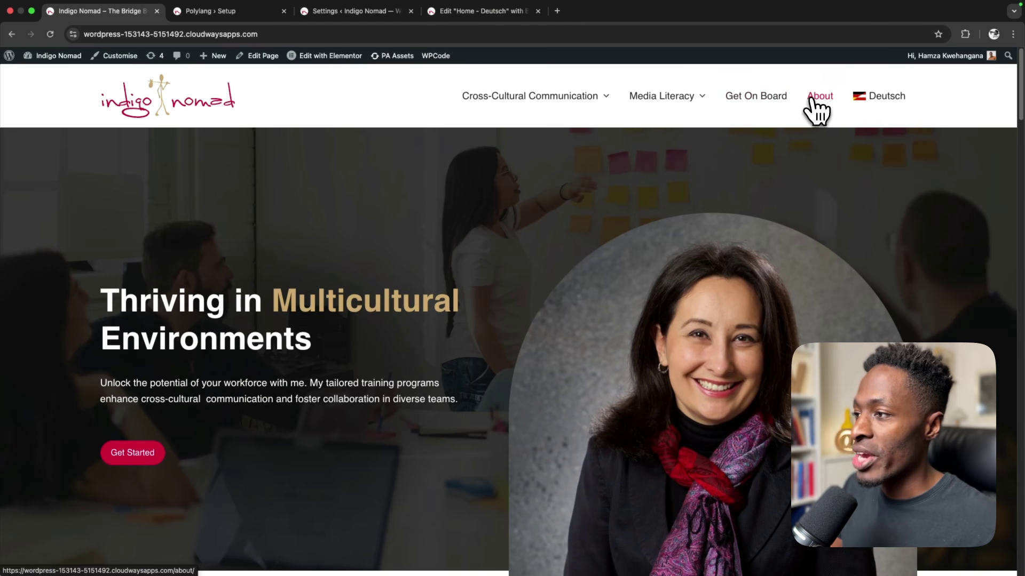
Step: Open the Contact page from the site footer and review its contact details and form
scroll(819, 109, down, 20)
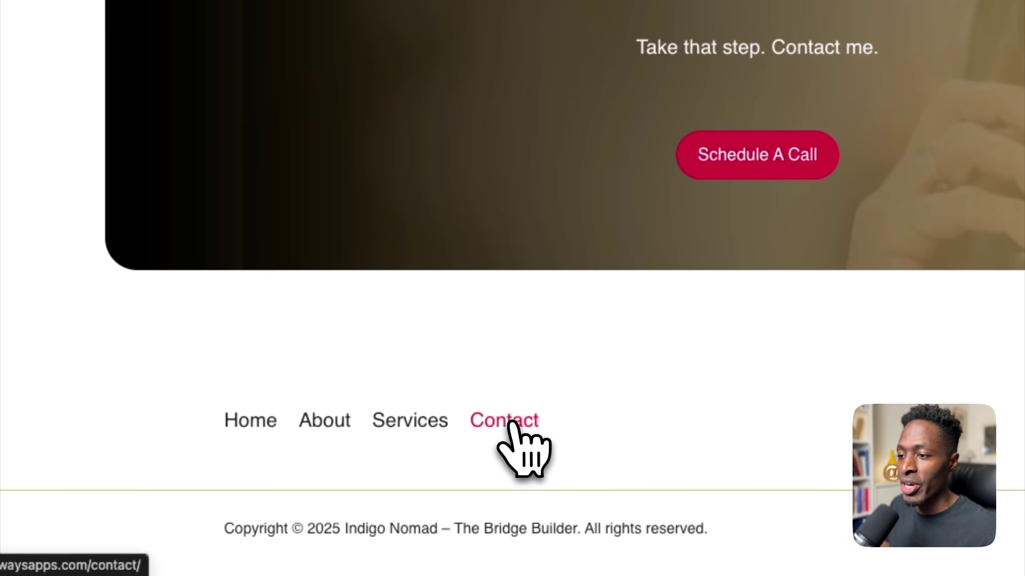
click(511, 427)
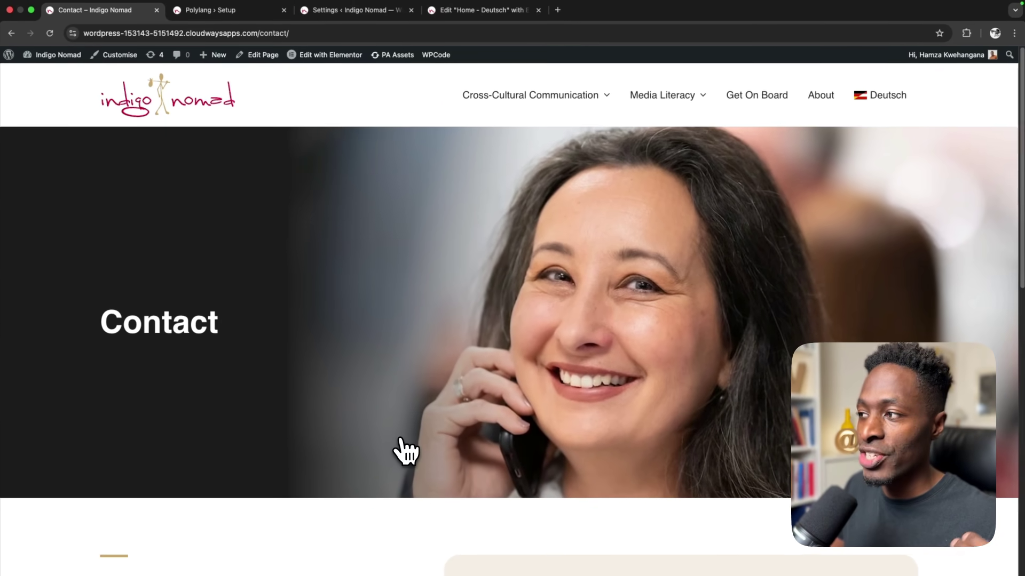
scroll(415, 400, down, 5)
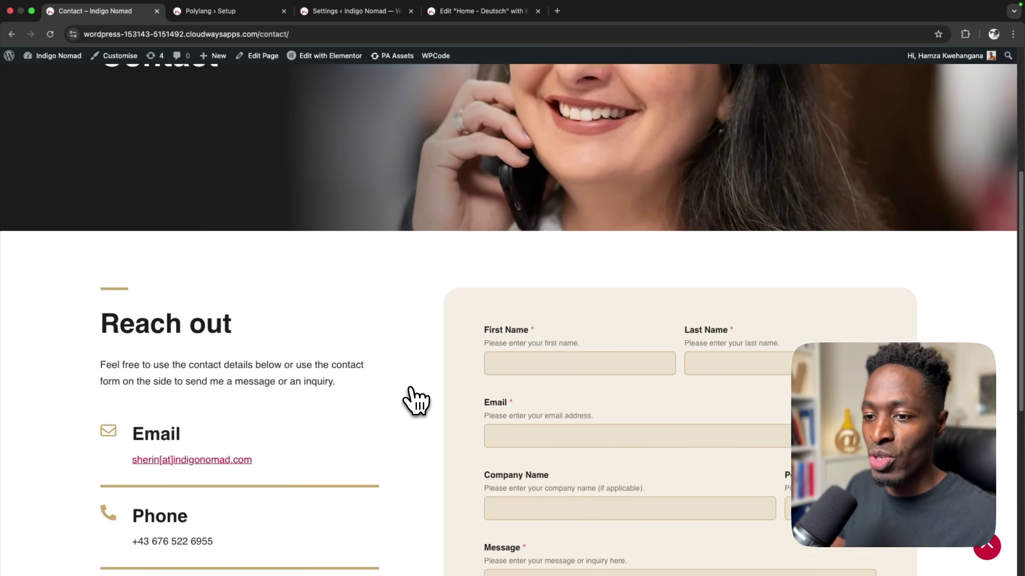
scroll(416, 403, up, 5)
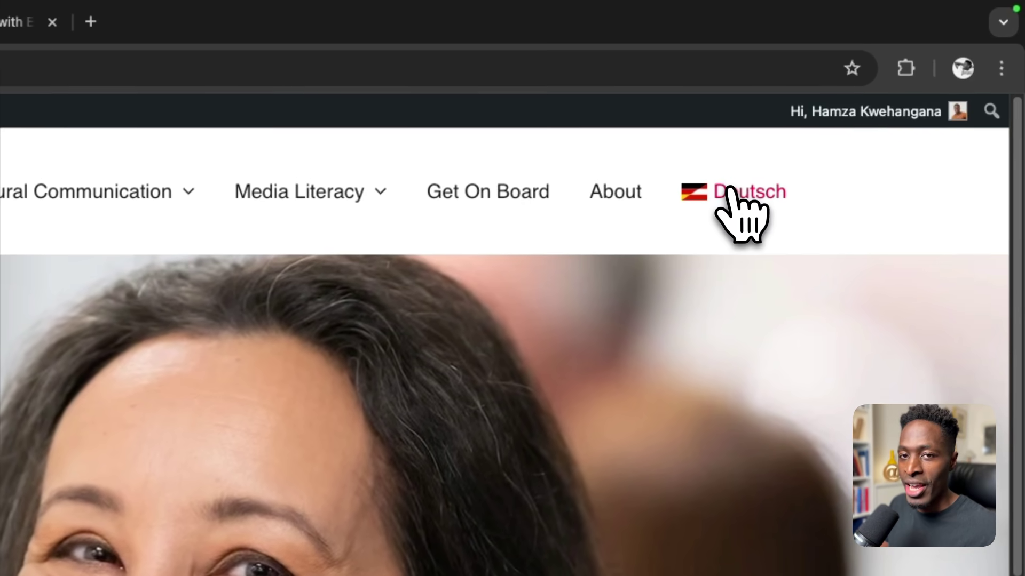
Step: Switch the Contact page to Deutsch, review its translated form, and dismiss the browser's translation popup
click(726, 188)
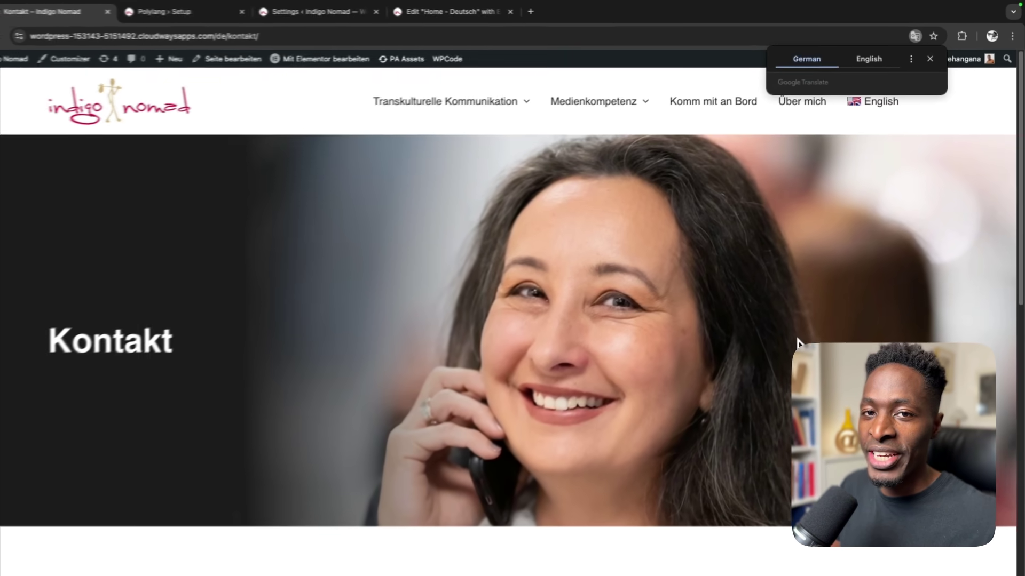
scroll(809, 321, down, 8)
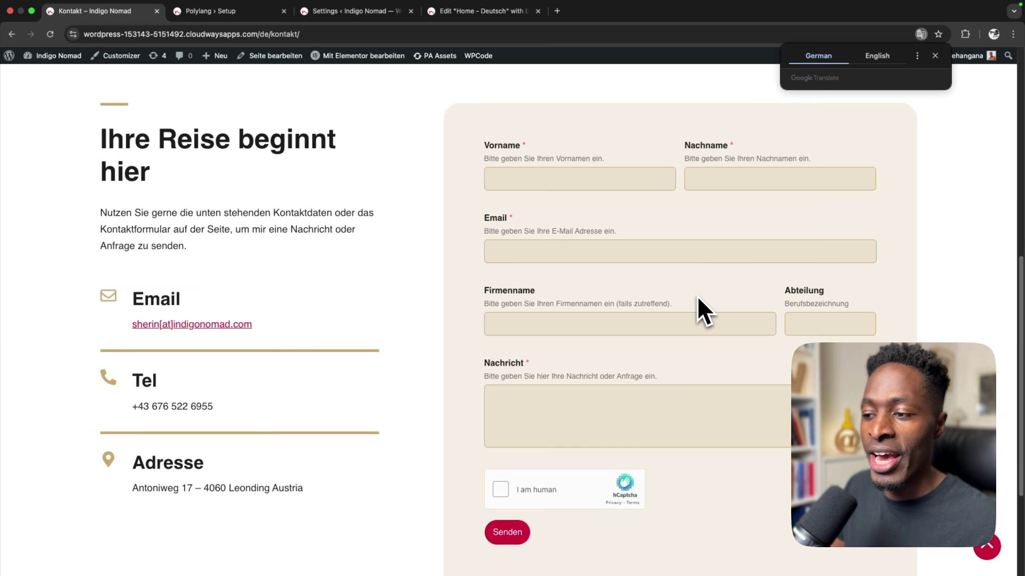
scroll(697, 295, up, 8)
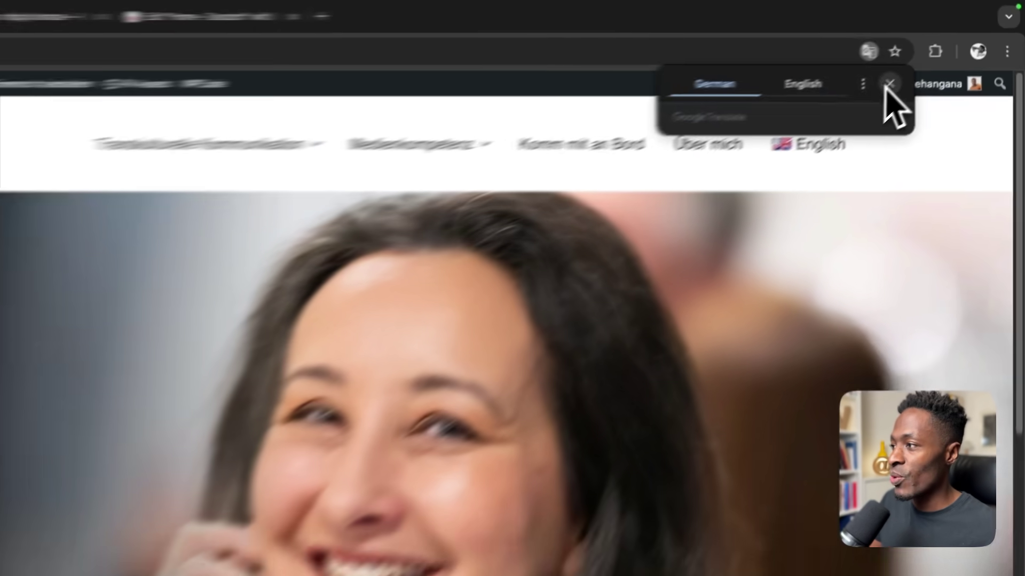
click(889, 84)
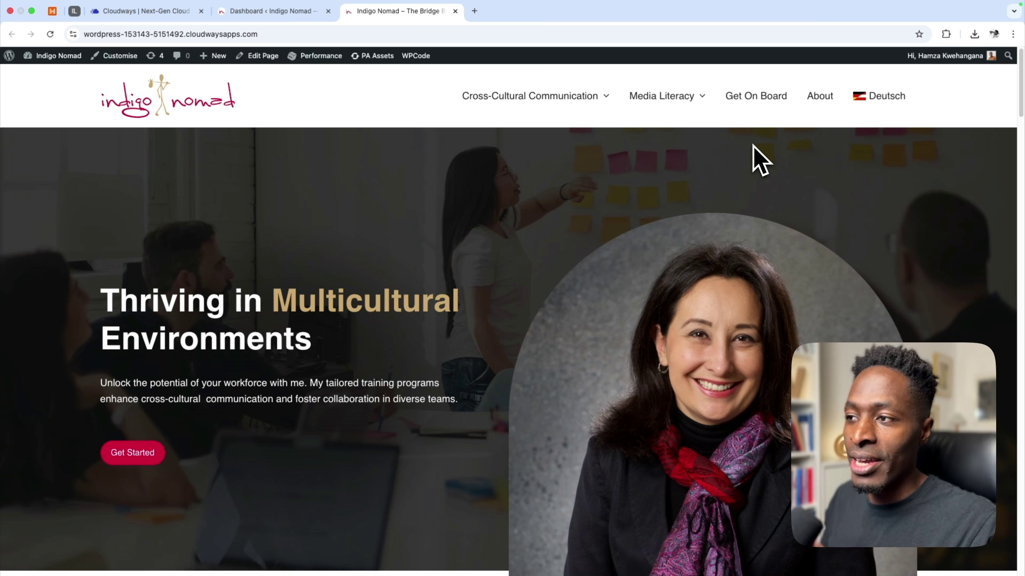
Step: Look over the hero area of the English home page and switch to the website's design file in Figma
scroll(745, 154, down, 10)
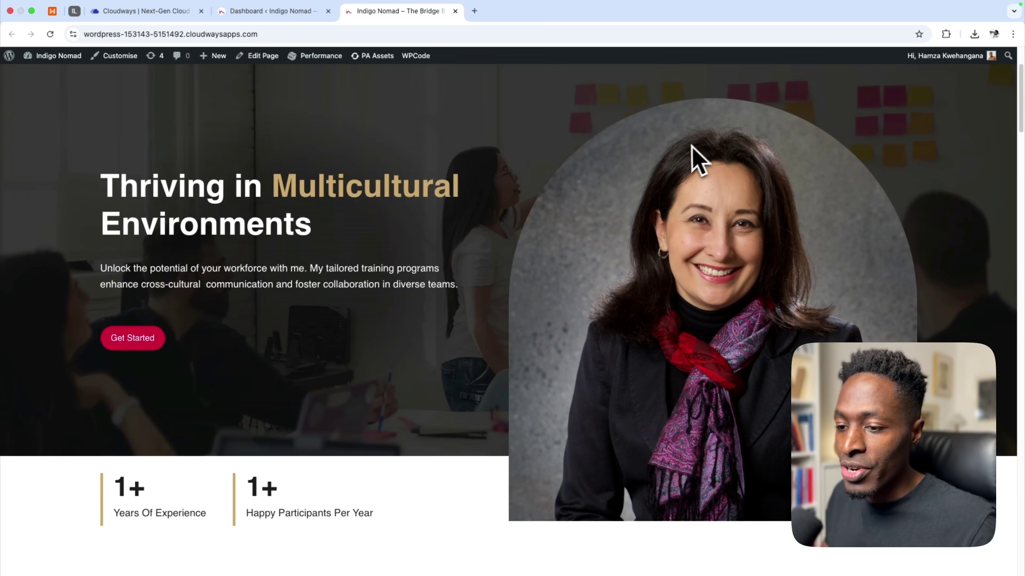
scroll(684, 155, up, 10)
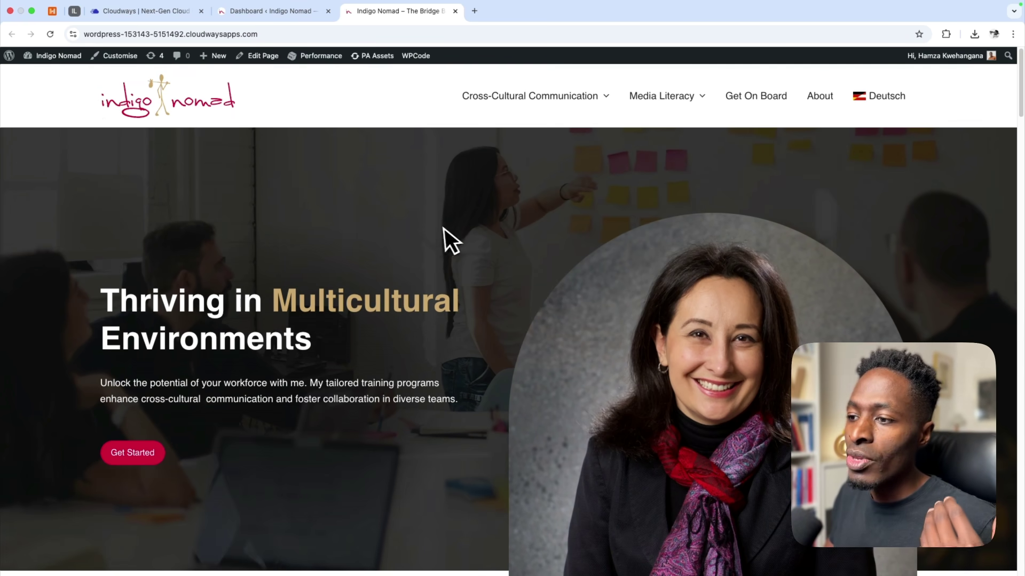
mouse_move(485, 572)
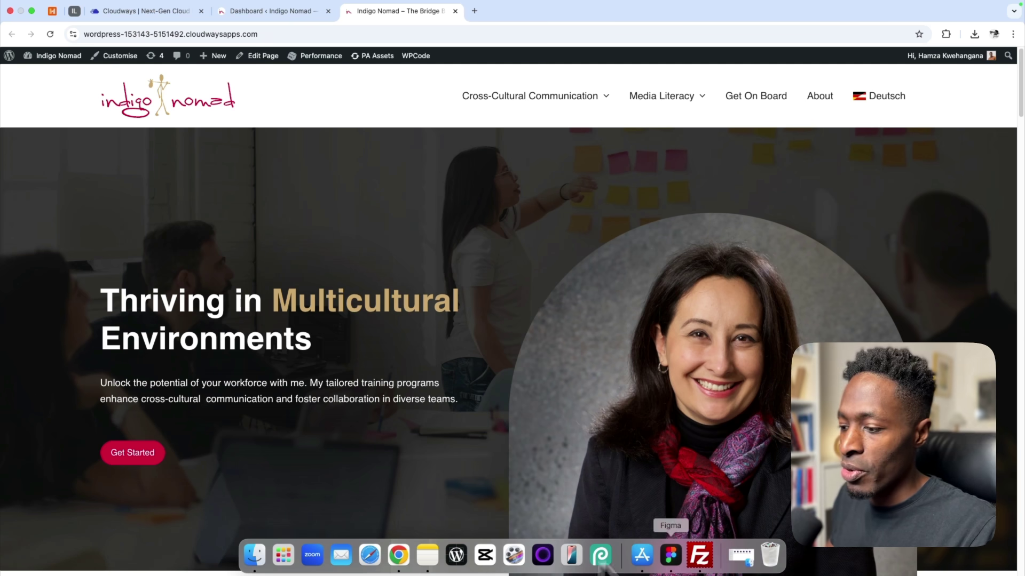
click(670, 556)
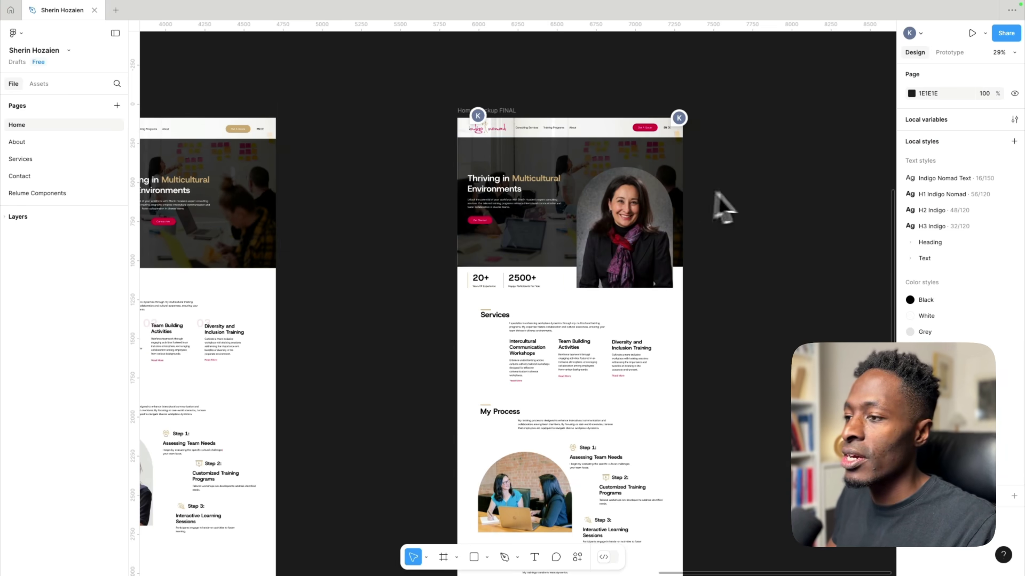
Step: Find the "Home Mockup FINAL" frame among the home page mockups and examine its layout
scroll(462, 218, down, 10)
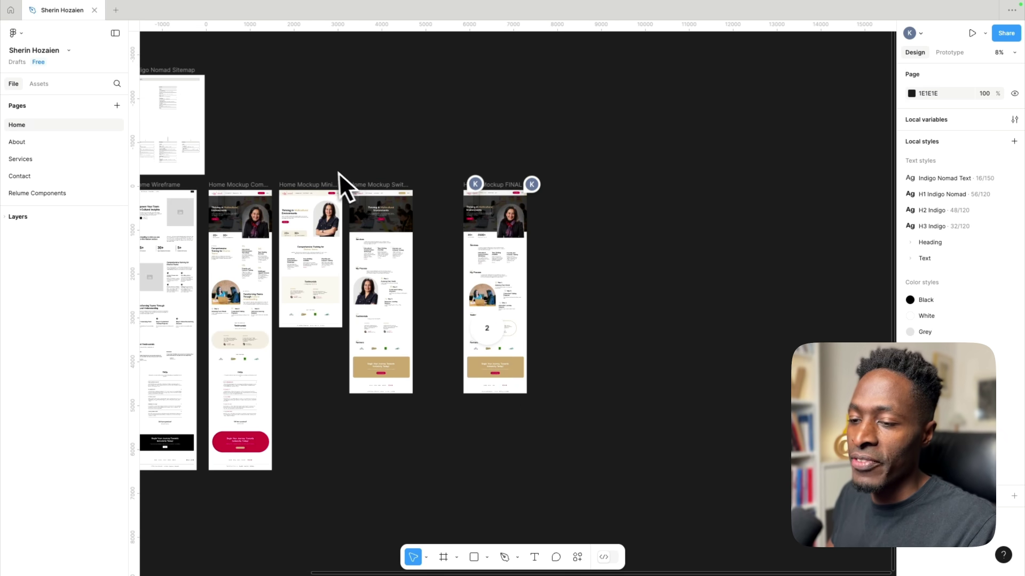
scroll(374, 192, down, 3)
scroll(437, 226, up, 10)
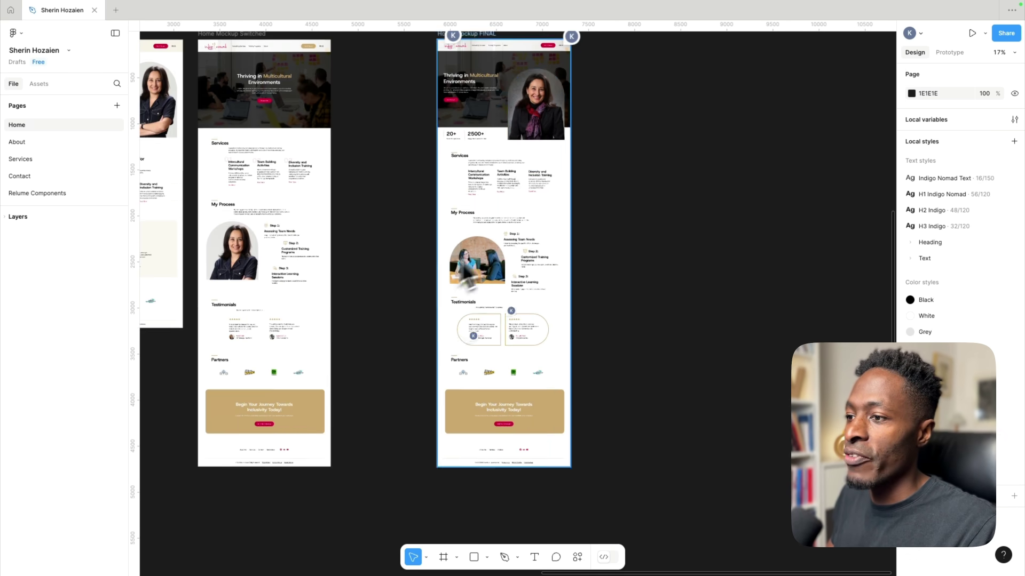
scroll(511, 202, up, 10)
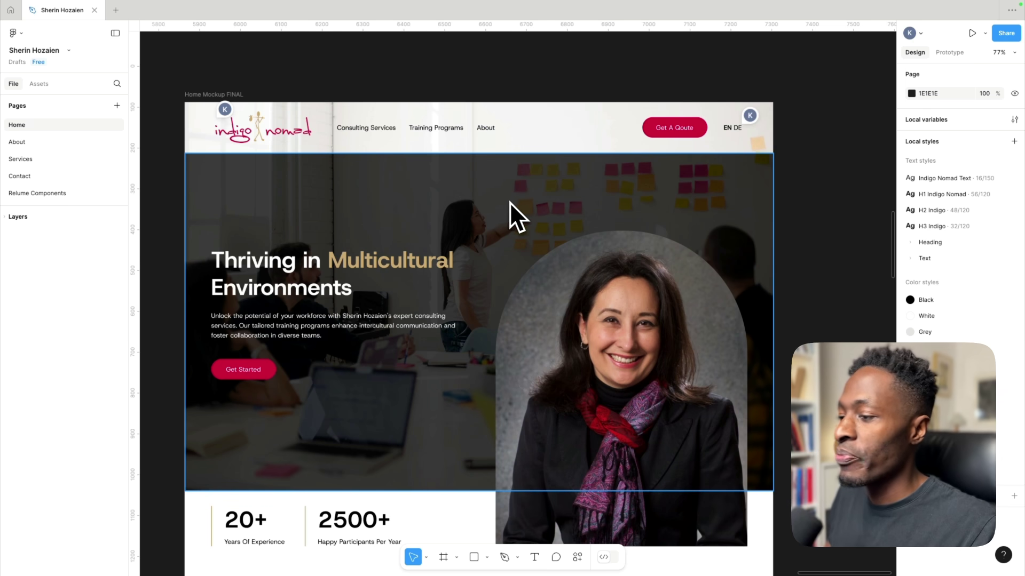
Step: Examine the EN/DE language switcher in the header of the "Home Mockup FINAL" design up close
scroll(603, 218, down, 3)
scroll(635, 222, up, 5)
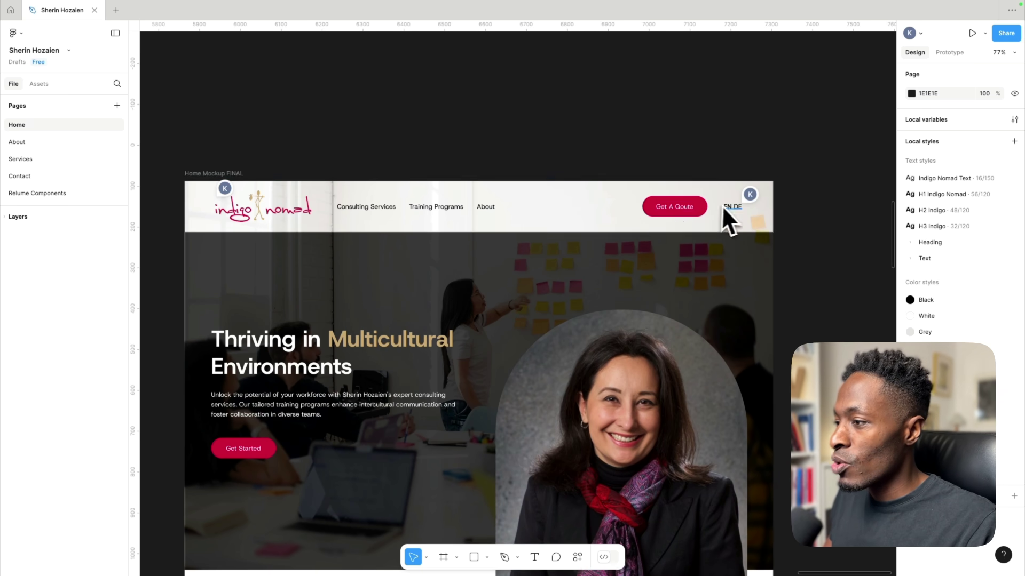
scroll(722, 206, up, 3)
scroll(769, 368, up, 5)
scroll(731, 432, right, 2)
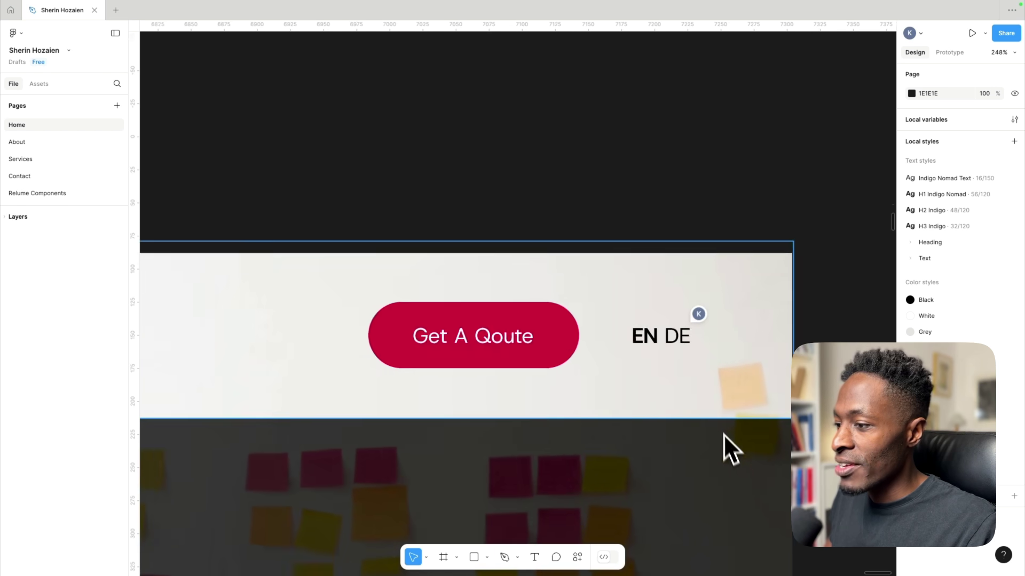
scroll(722, 448, up, 6)
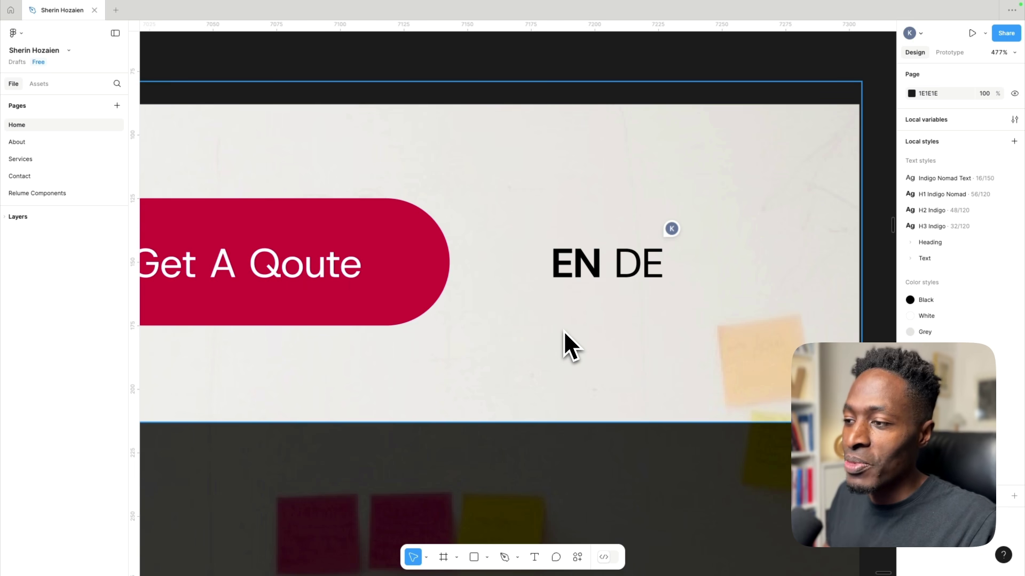
scroll(566, 326, down, 5)
scroll(595, 305, up, 6)
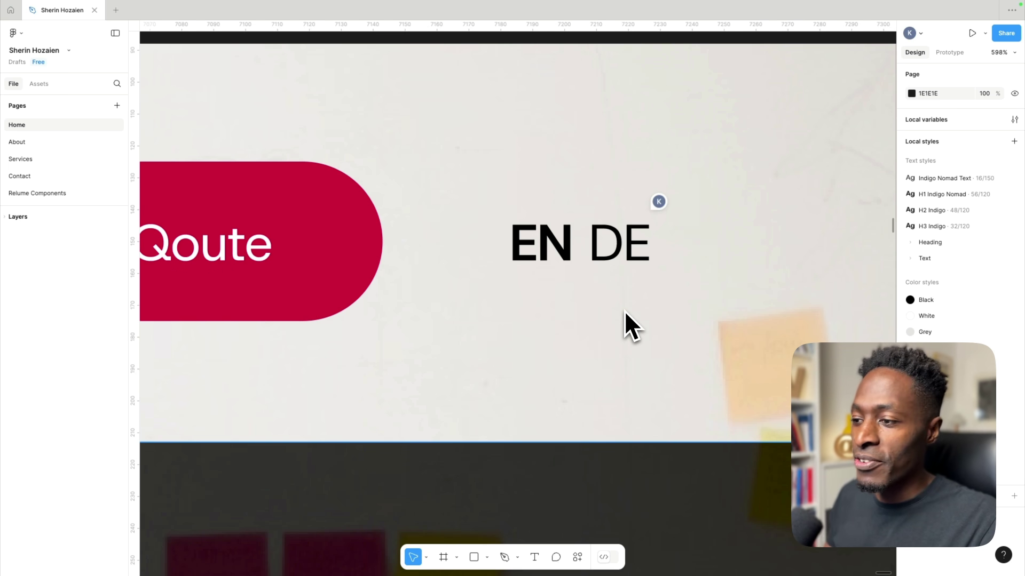
Step: Examine the hero, Services and My Process sections of the "Home Mockup FINAL" design
scroll(625, 306, down, 15)
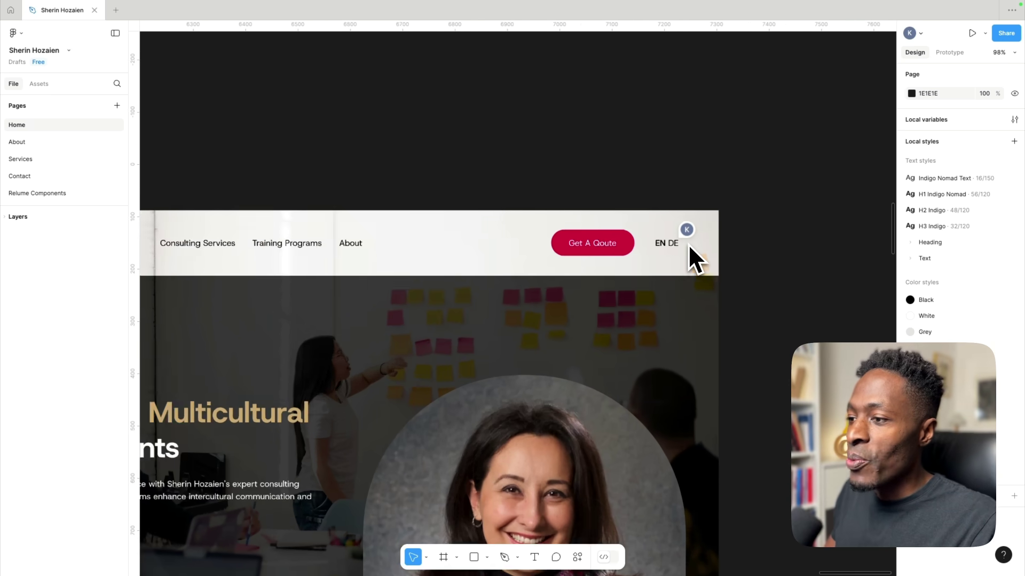
scroll(687, 245, down, 3)
scroll(681, 249, down, 5)
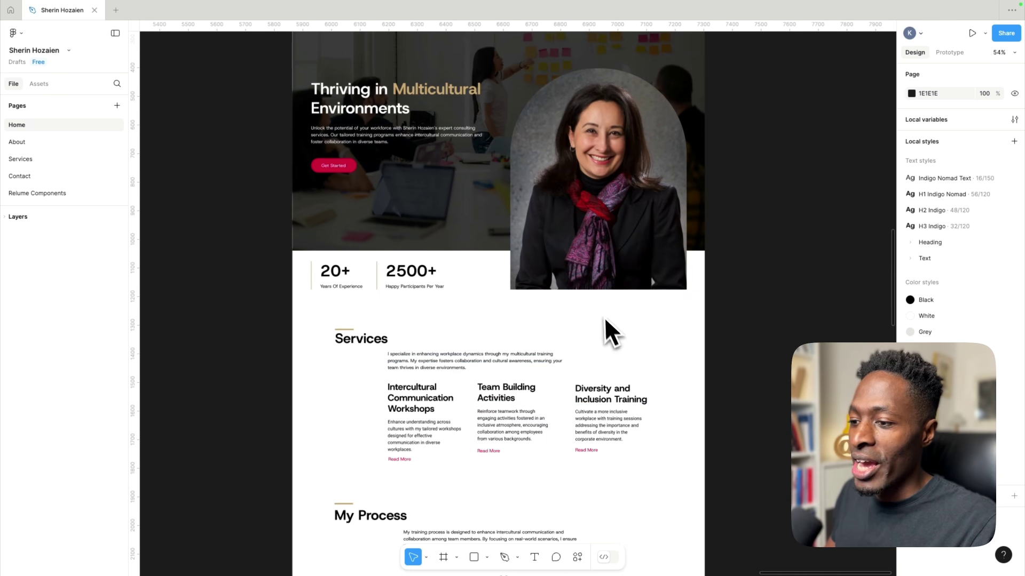
scroll(574, 400, down, 5)
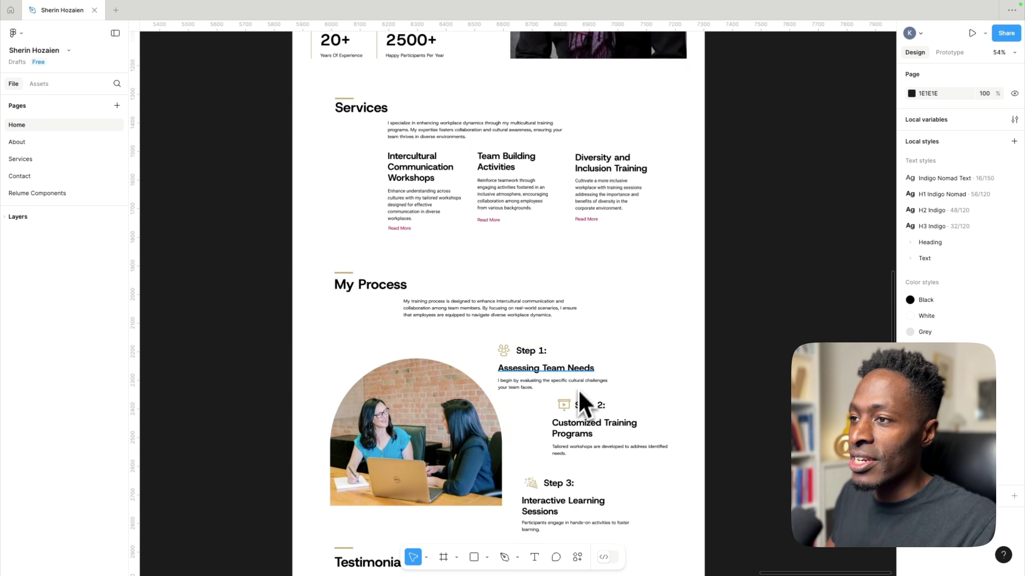
scroll(584, 367, down, 1)
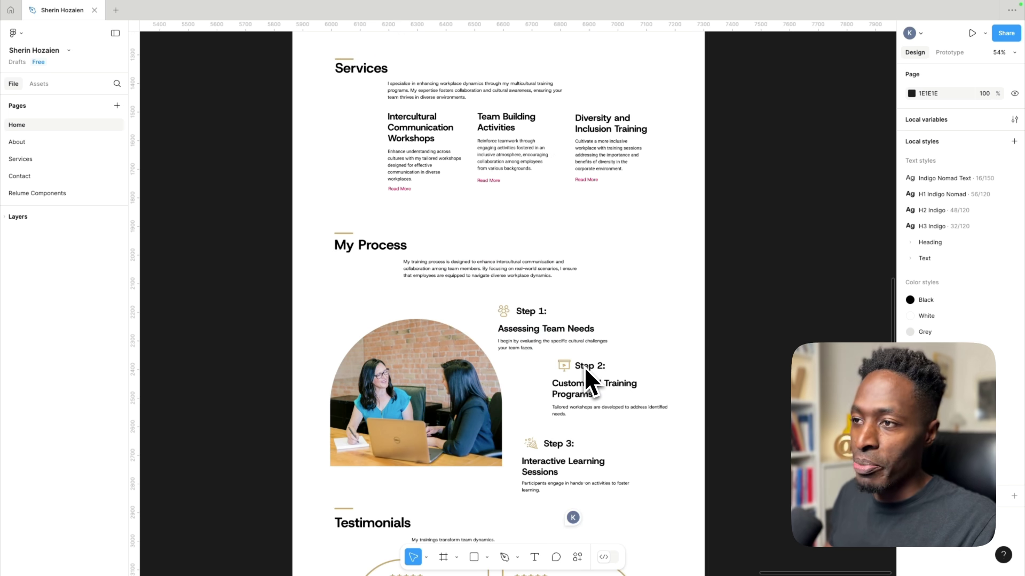
scroll(583, 367, down, 1)
Step: Switch to the live English home page in Chrome and review its sections from the hero through to the footer
mouse_move(600, 555)
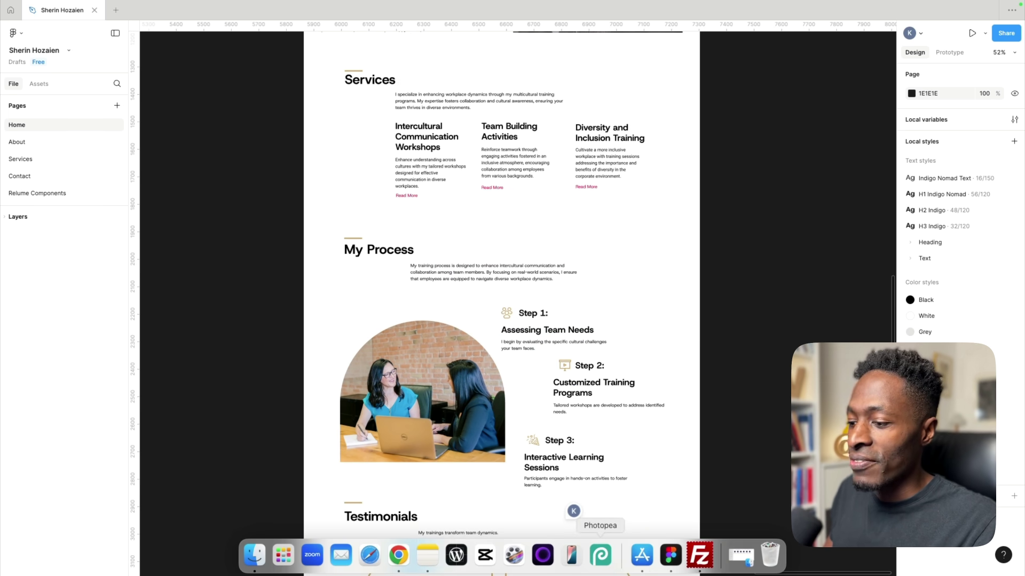
click(407, 561)
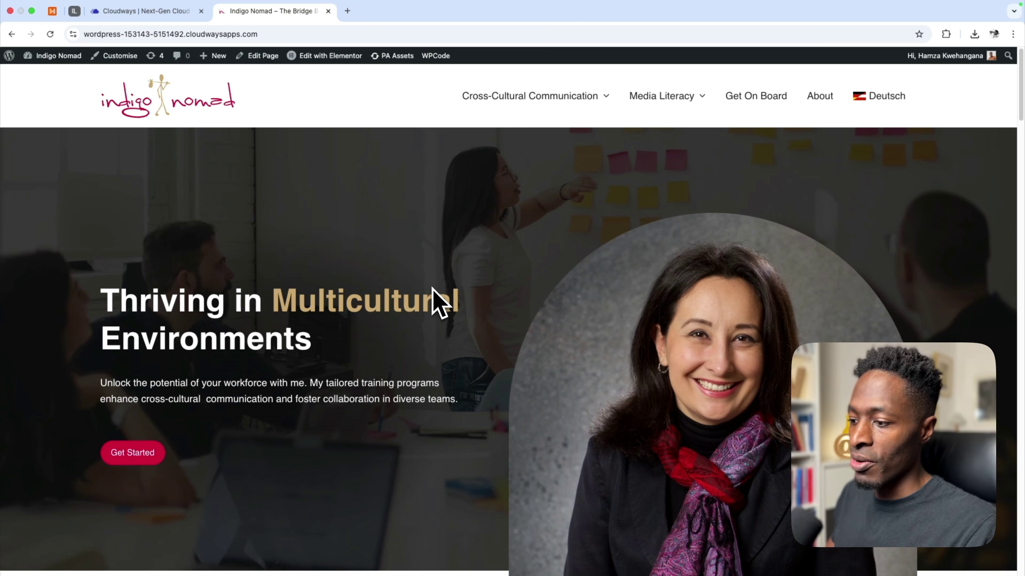
scroll(432, 291, down, 7)
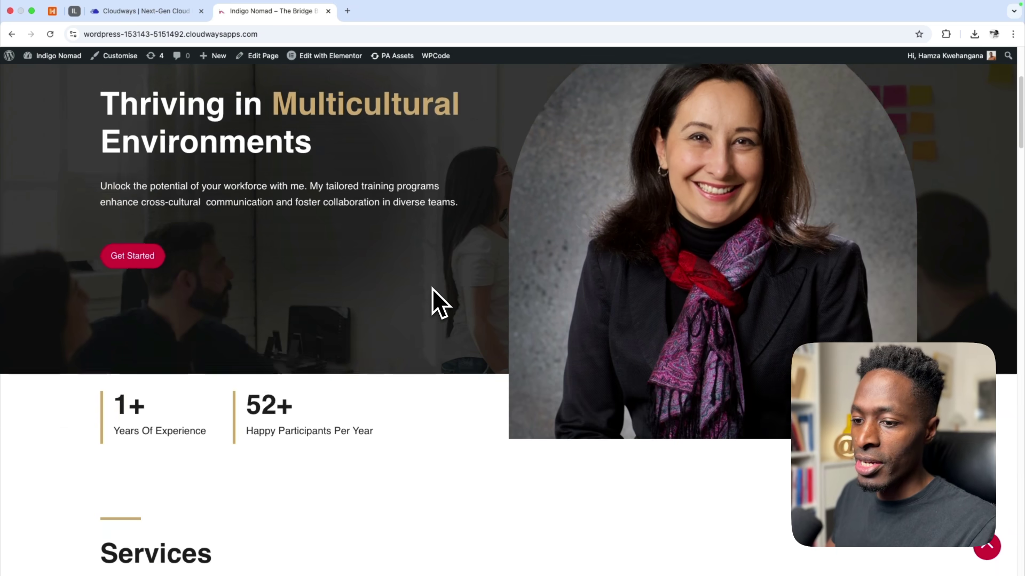
scroll(433, 291, down, 10)
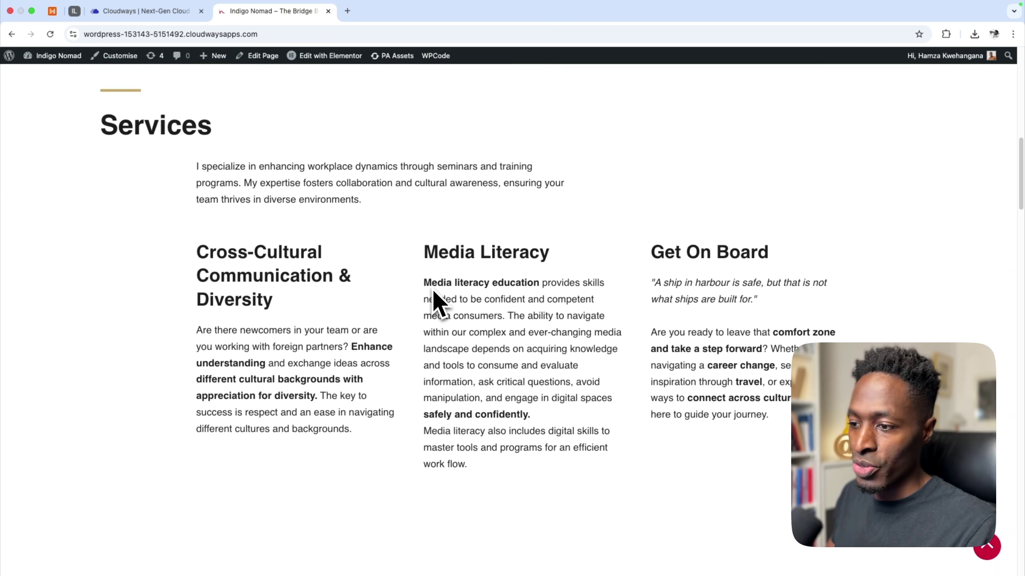
scroll(434, 292, down, 13)
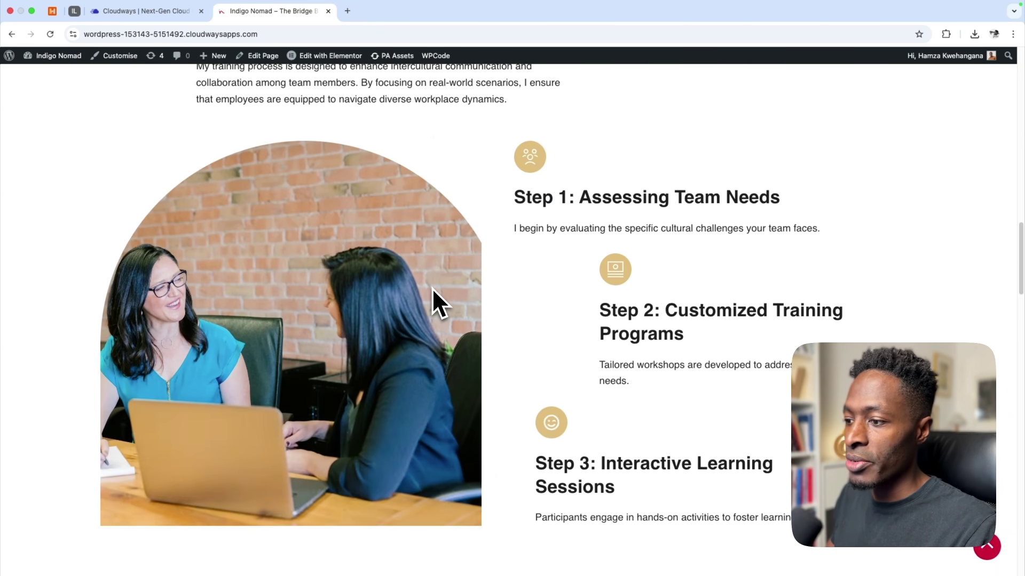
scroll(434, 292, down, 8)
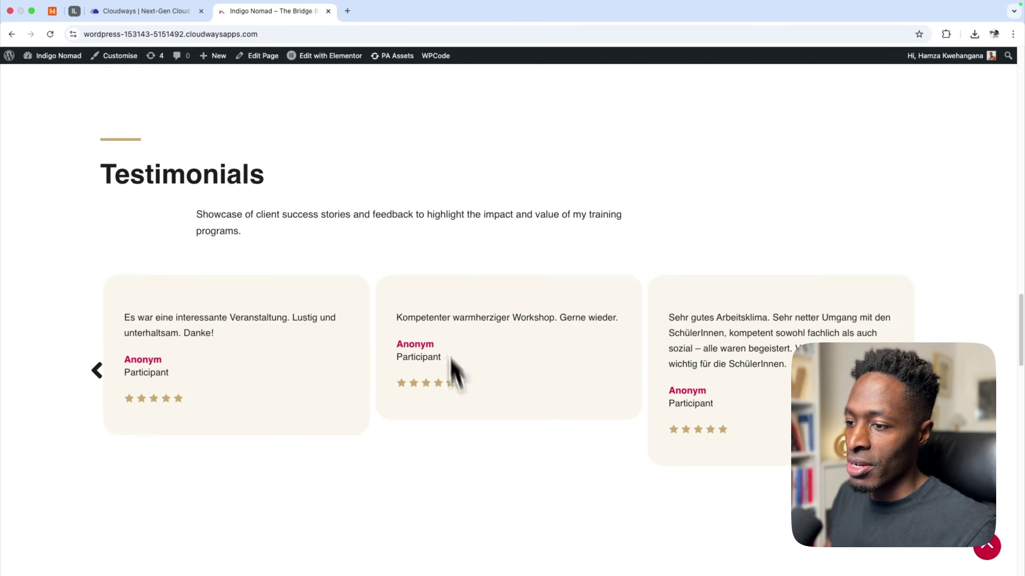
scroll(470, 455, down, 6)
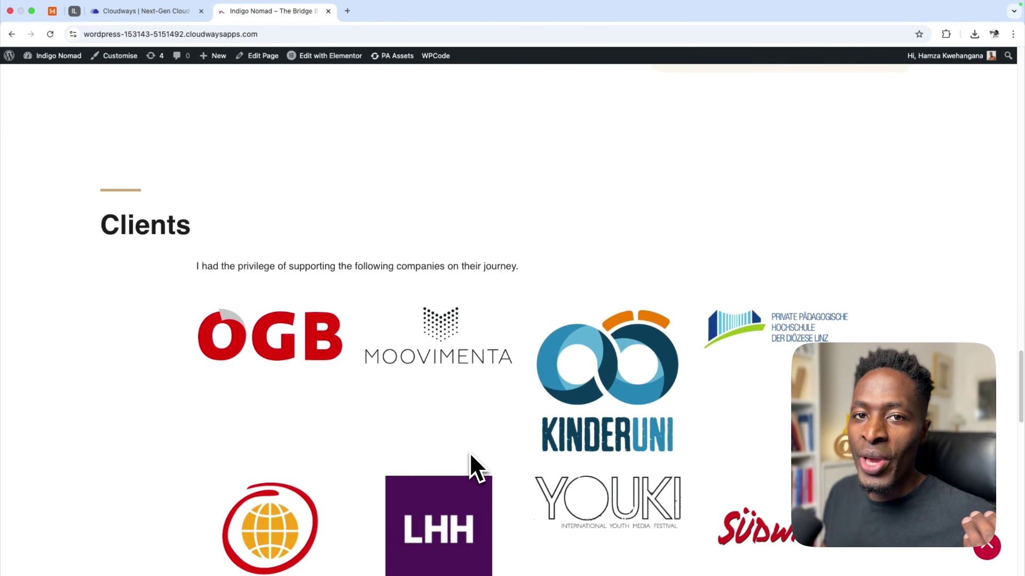
scroll(471, 454, down, 8)
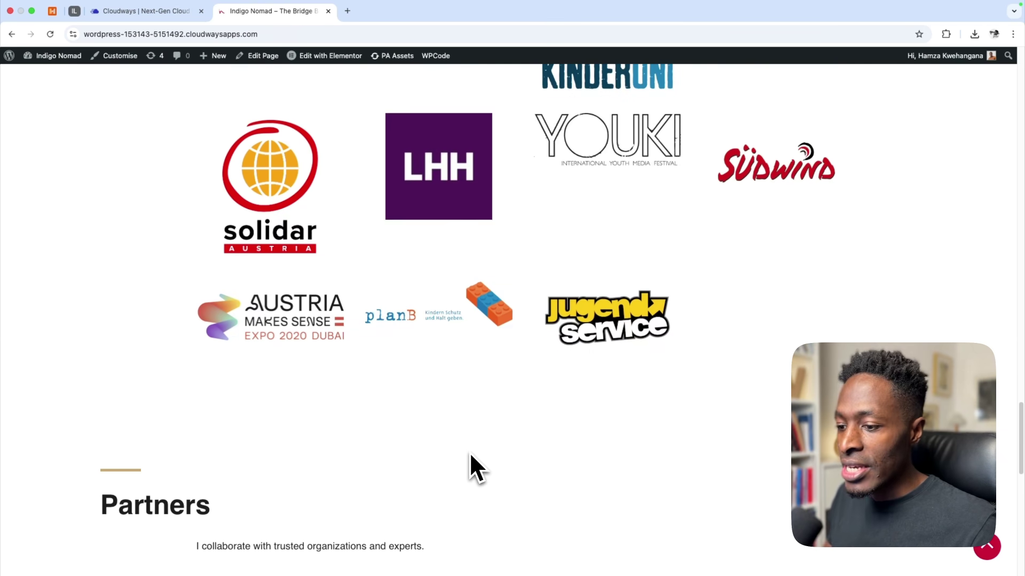
scroll(471, 455, down, 9)
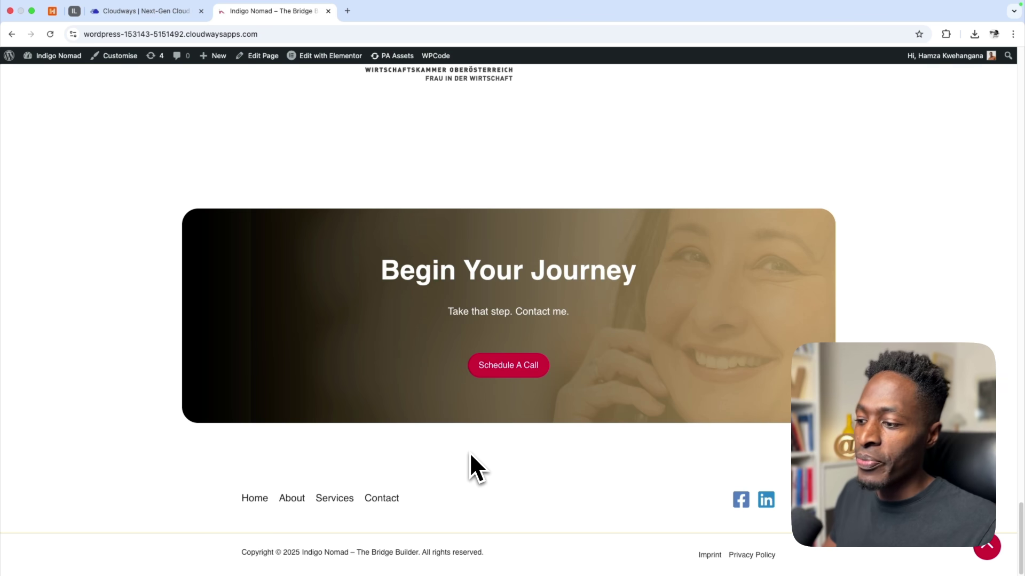
scroll(543, 354, up, 20)
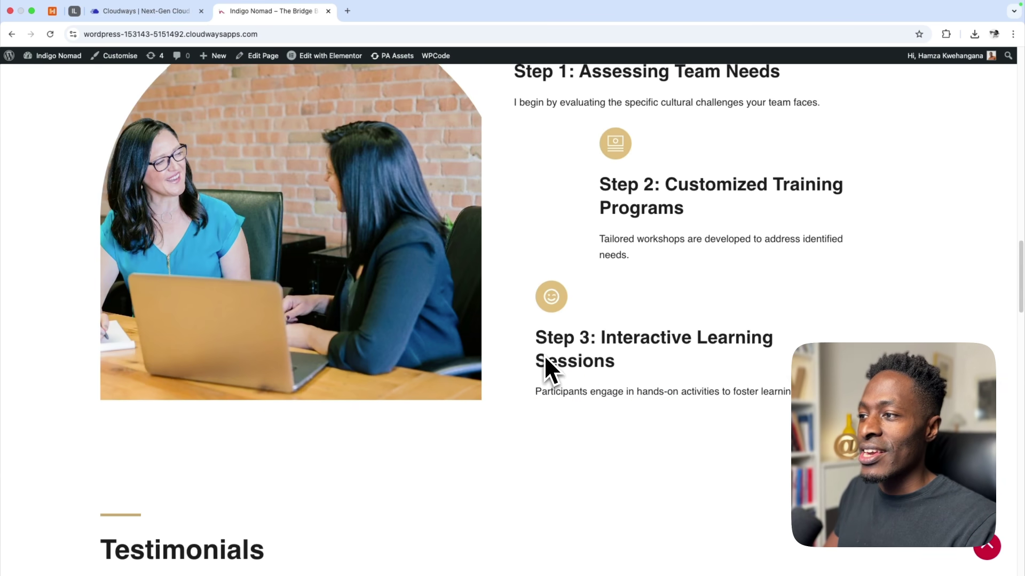
scroll(543, 354, up, 15)
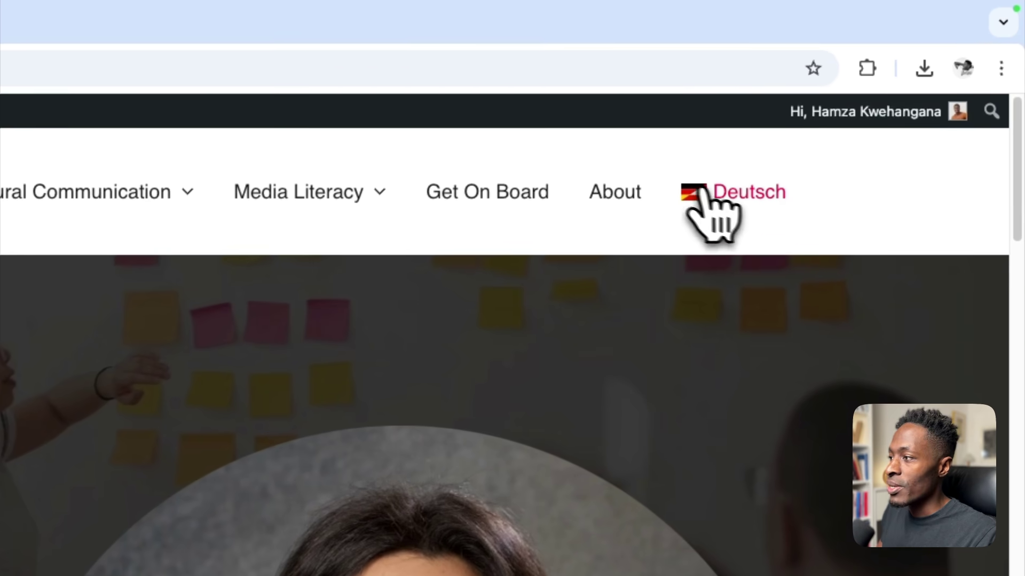
Step: Switch the home page to Deutsch, dismiss the translation popup, and review the translated sections through to the footer
click(718, 193)
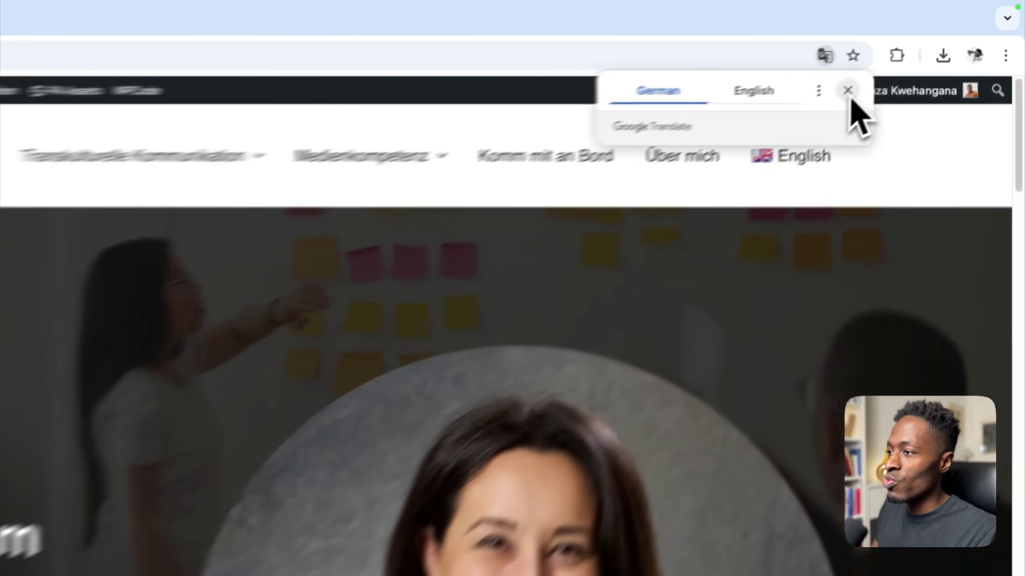
click(916, 55)
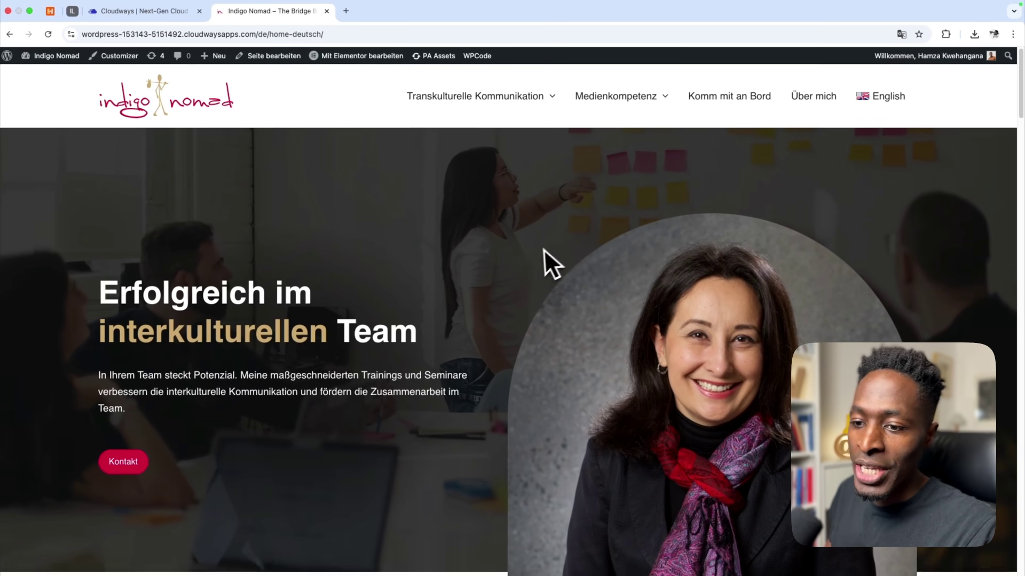
scroll(523, 283, down, 2)
scroll(450, 315, down, 4)
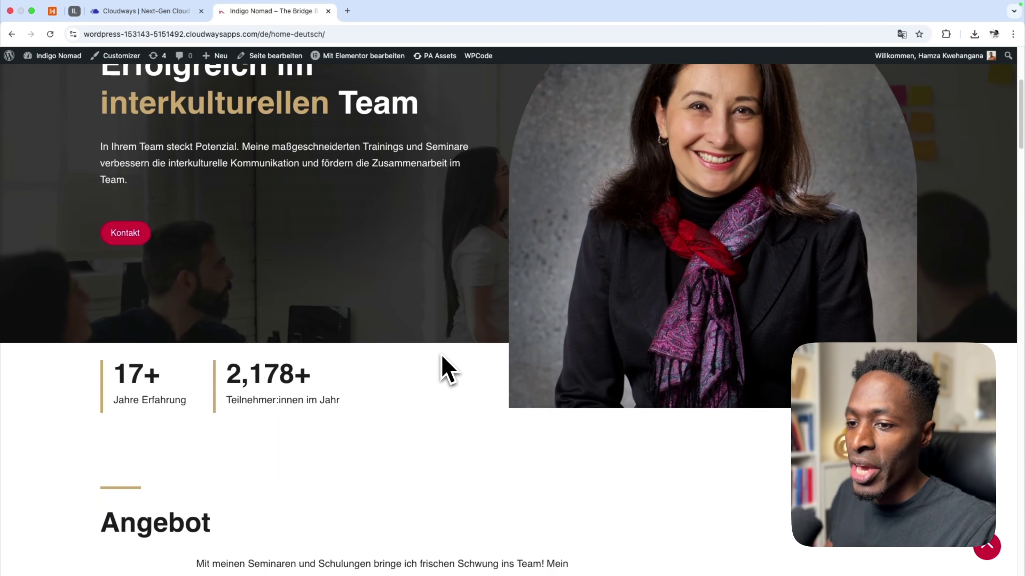
scroll(347, 329, down, 5)
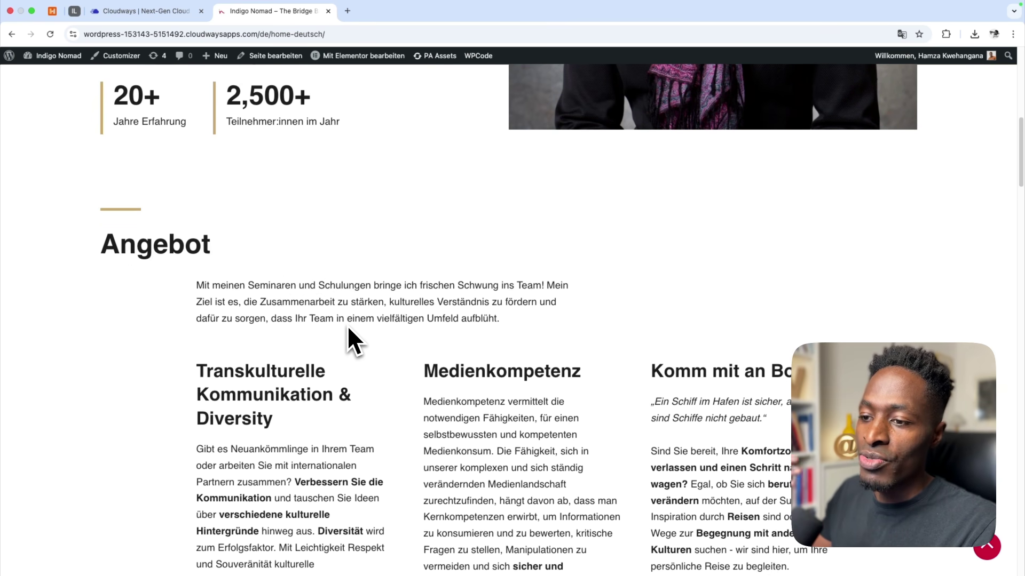
scroll(348, 328, down, 9)
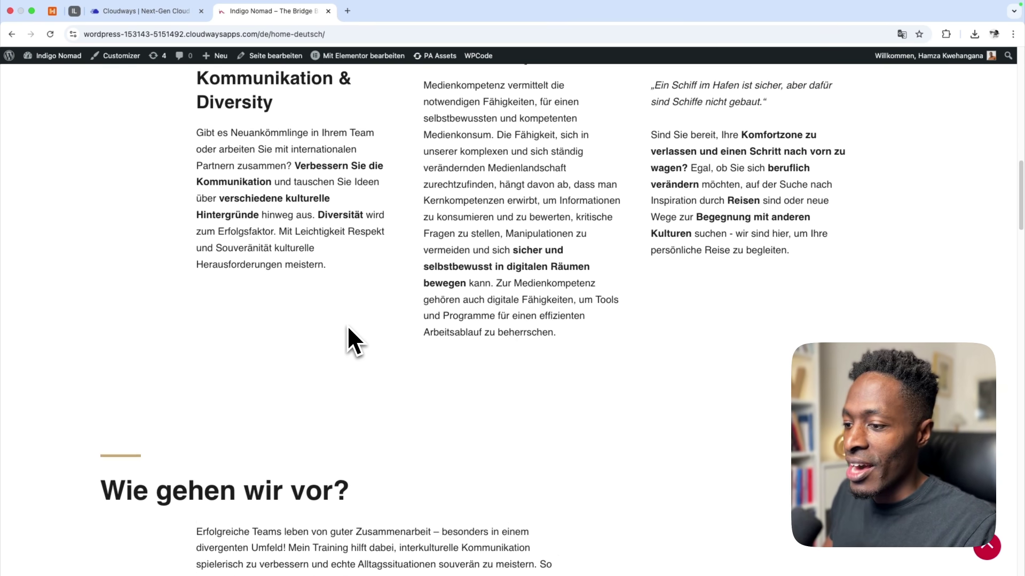
scroll(348, 329, down, 17)
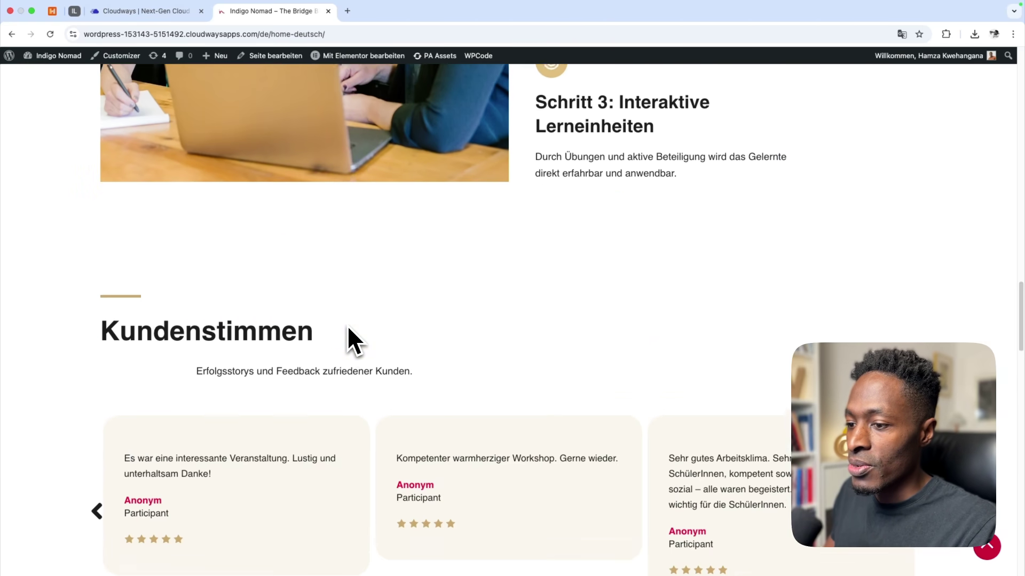
scroll(348, 329, down, 12)
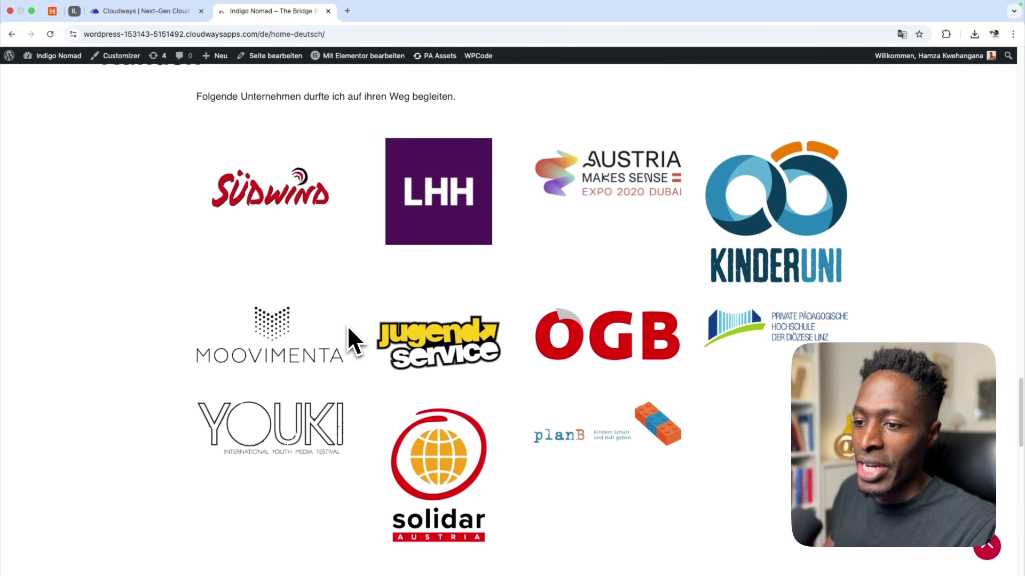
scroll(348, 329, down, 12)
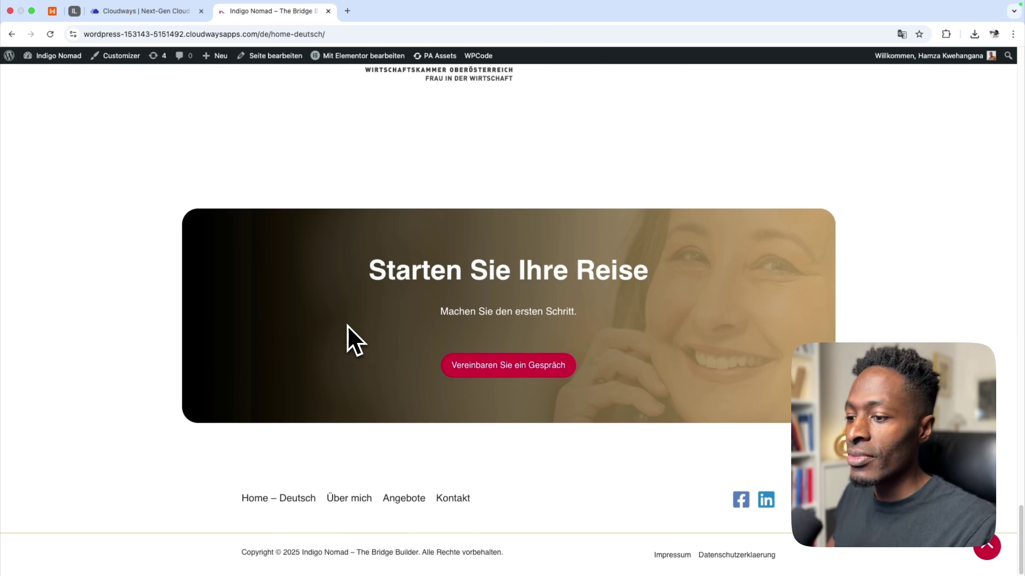
Step: Open the German Kontakt page and review its translated heading, contact details and form
scroll(367, 367, up, 20)
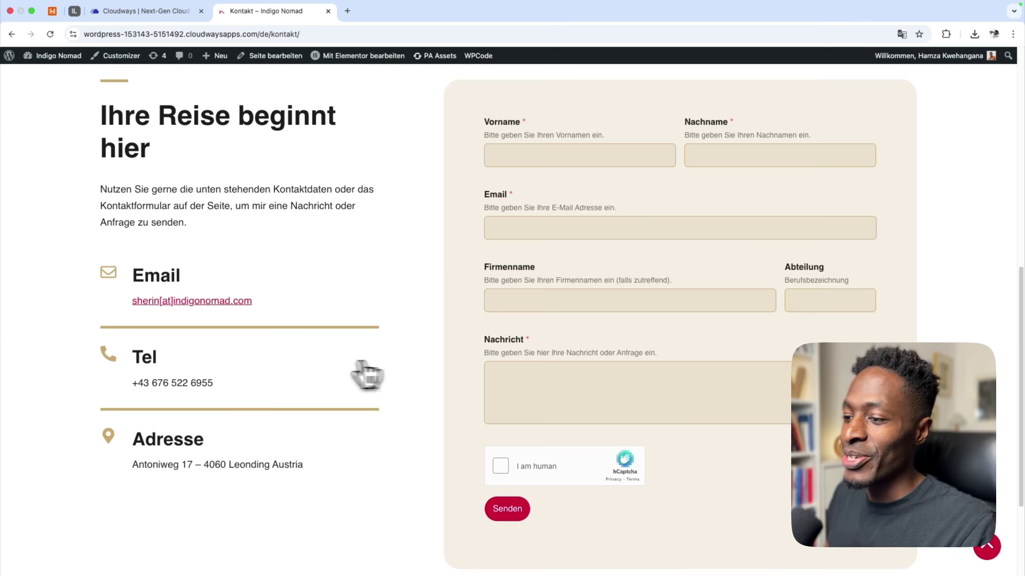
scroll(270, 373, up, 3)
scroll(270, 373, down, 1)
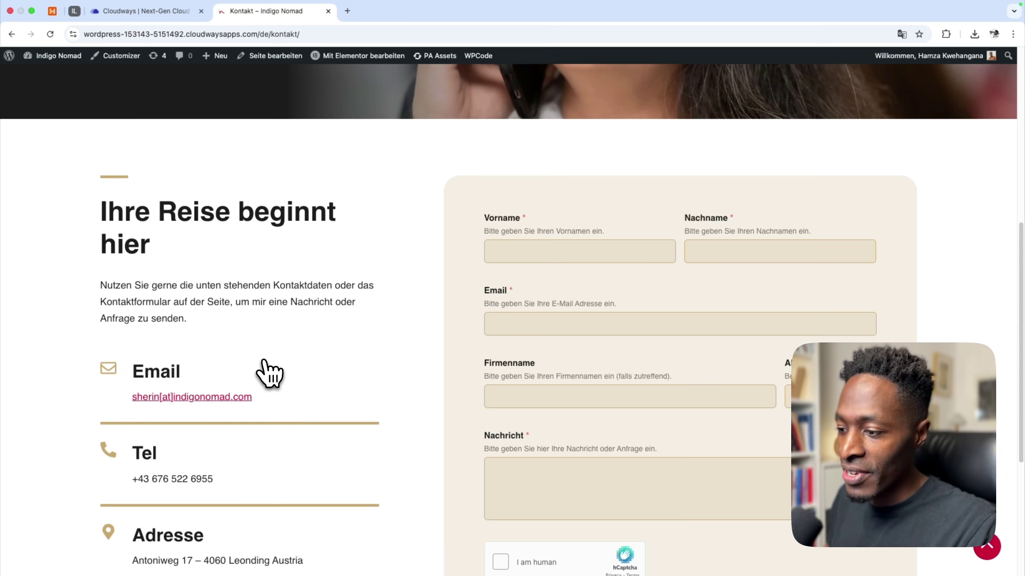
scroll(270, 373, down, 5)
scroll(270, 374, up, 10)
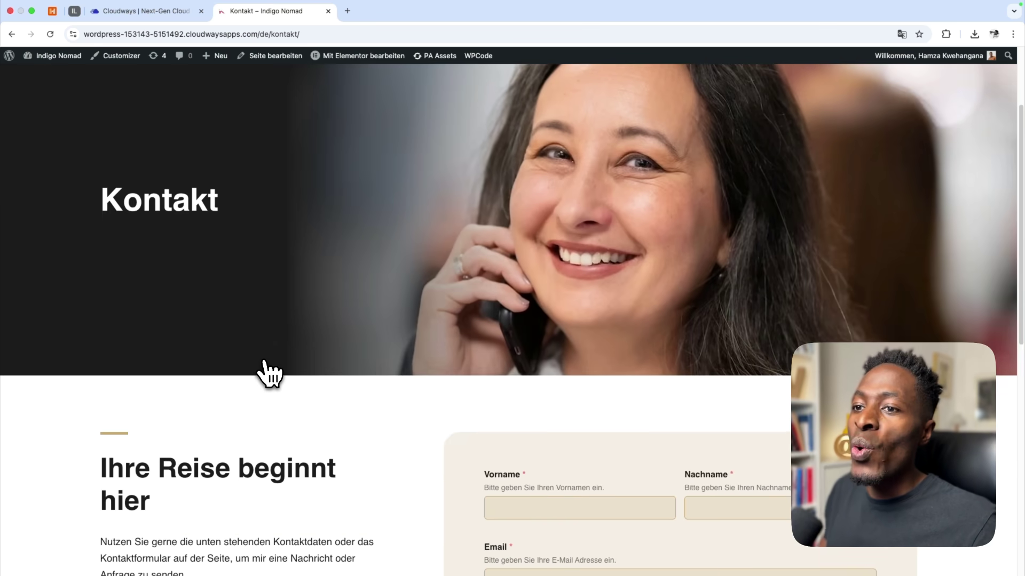
scroll(270, 374, up, 3)
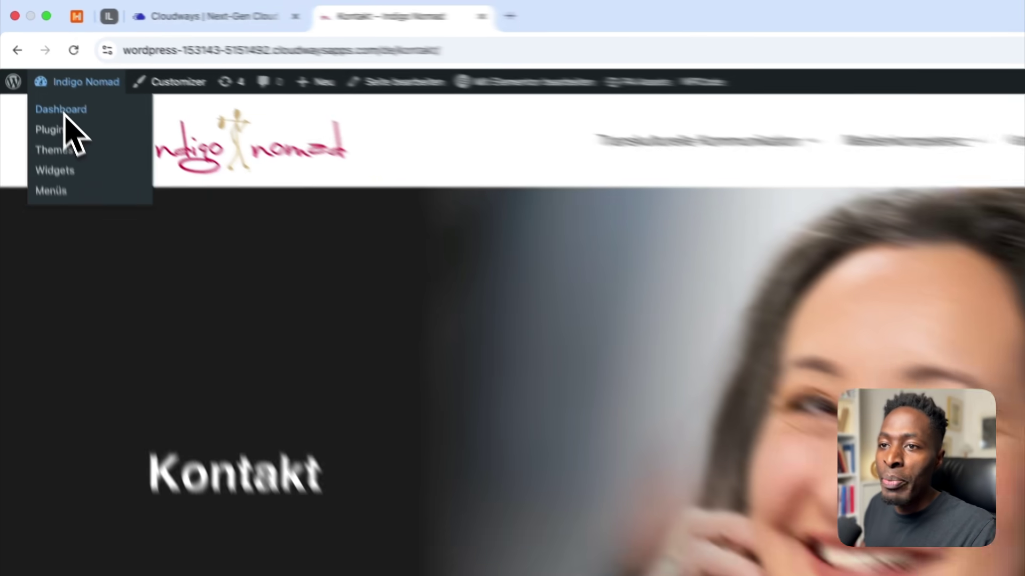
Step: Go to the site's WordPress dashboard and open the list of all pages
click(42, 74)
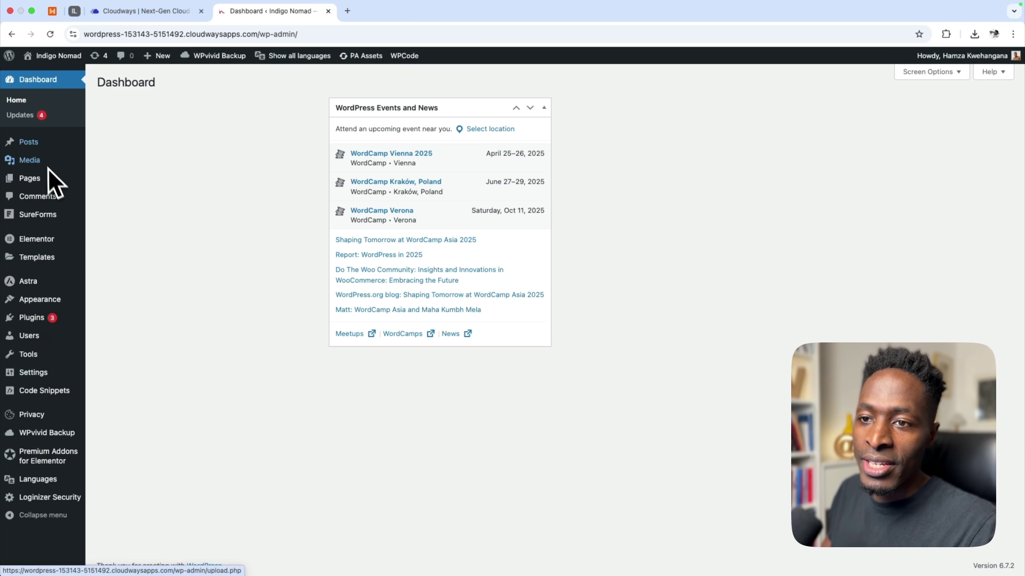
mouse_move(37, 149)
mouse_move(41, 181)
click(114, 180)
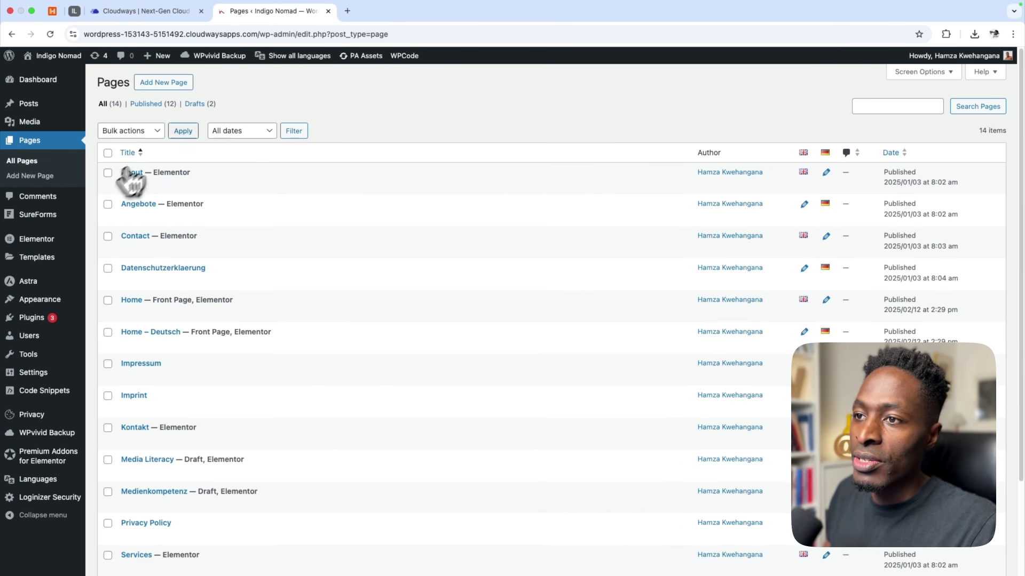
Step: Compare the English-only pages list with the one for all languages, and leave it filtered to English
click(286, 77)
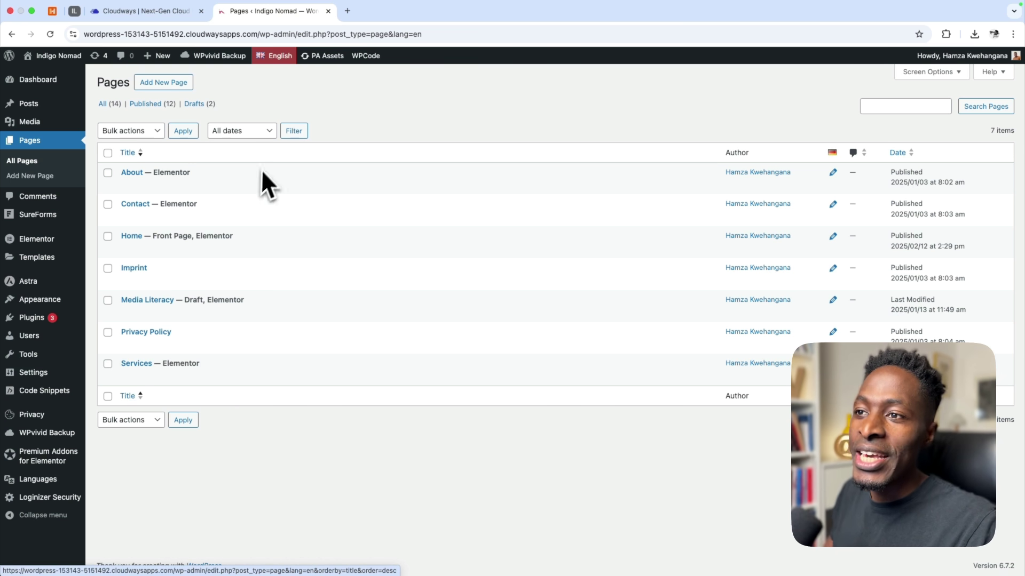
mouse_move(290, 56)
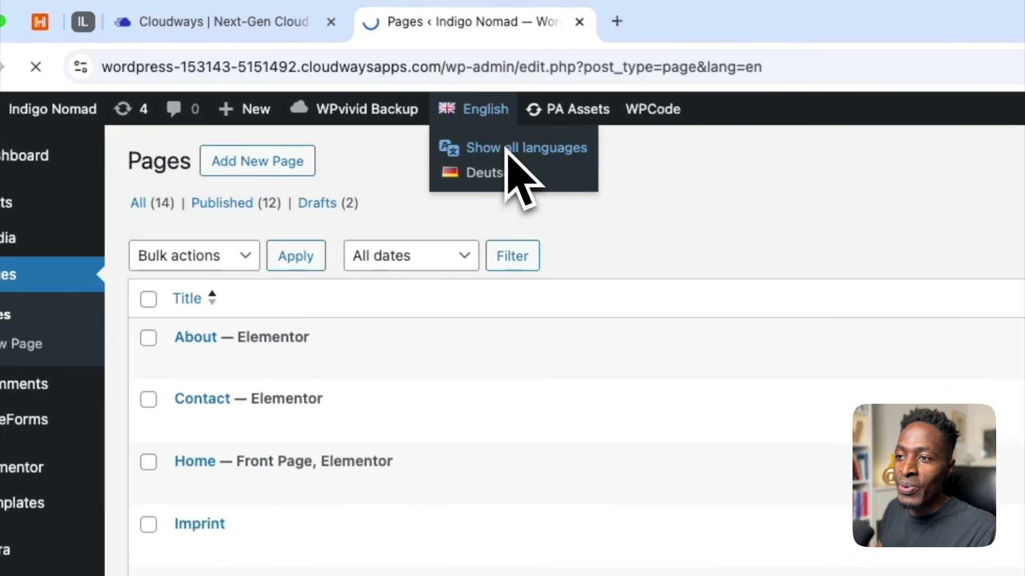
click(289, 76)
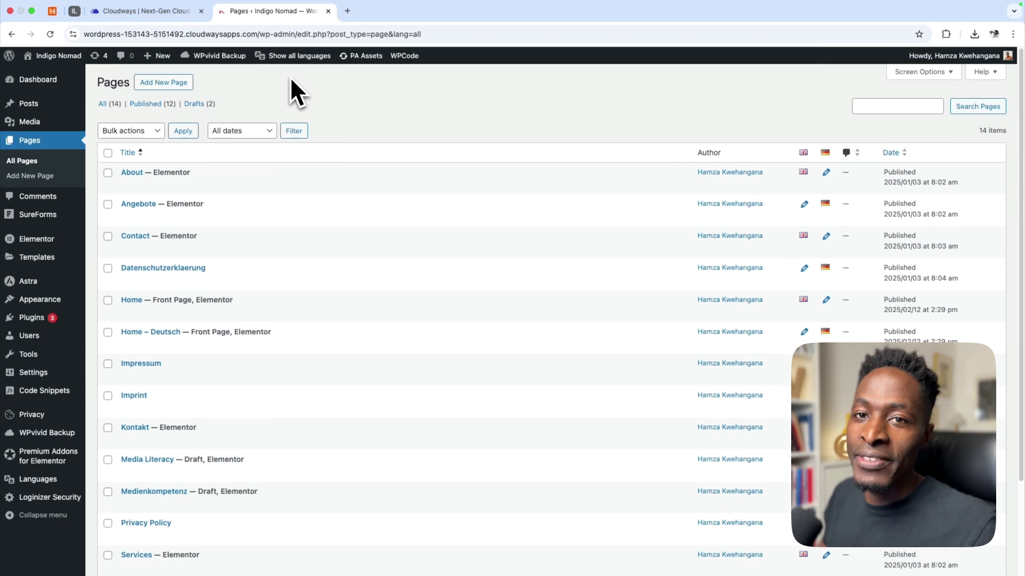
scroll(331, 208, down, 2)
scroll(355, 251, up, 2)
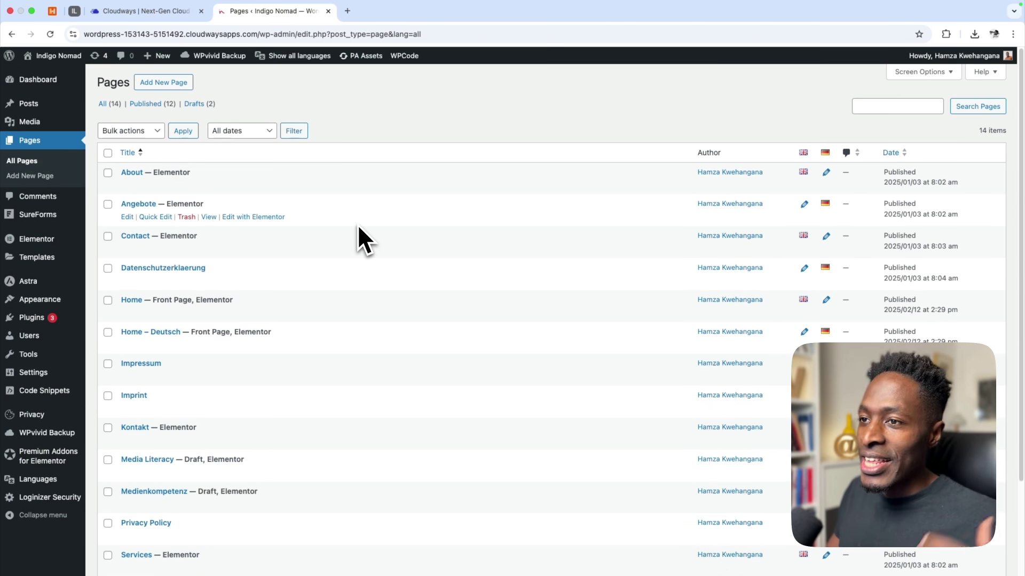
mouse_move(302, 61)
click(278, 75)
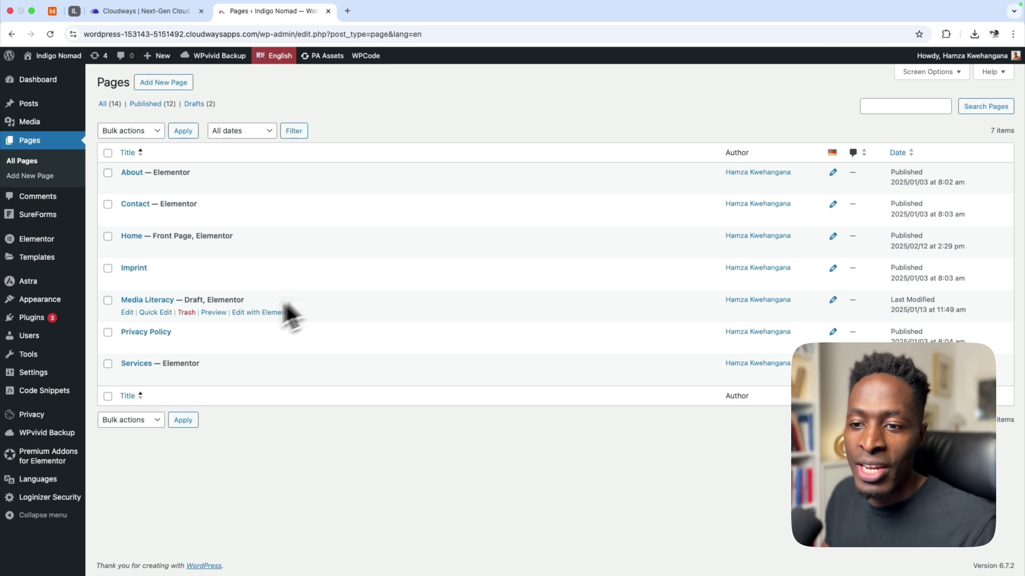
Step: Open the site's navigation menus, look through the available English and German menus, and load Main Menu (Primary Menu English, Off-Canvas Menu English)
mouse_move(24, 300)
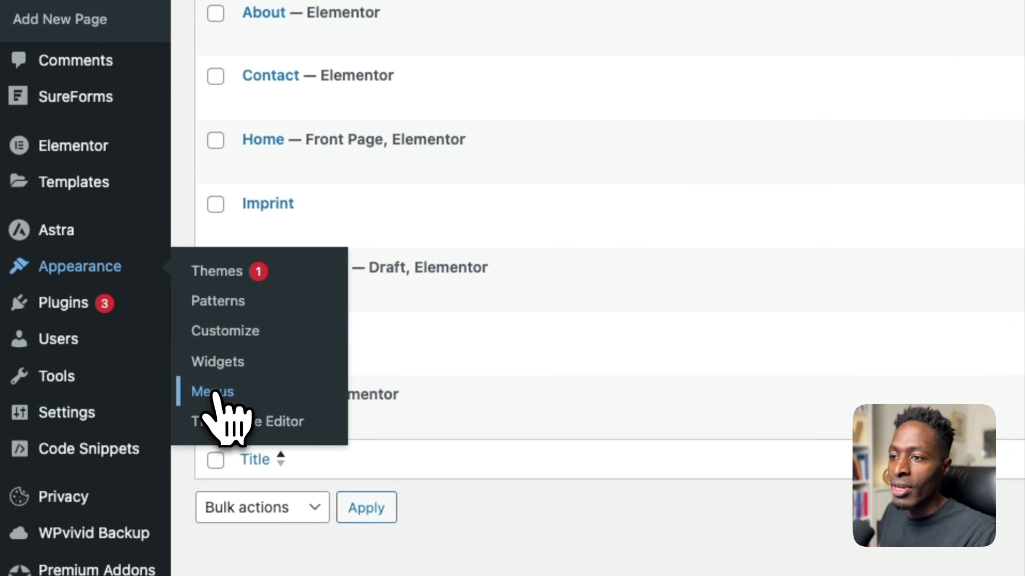
click(213, 394)
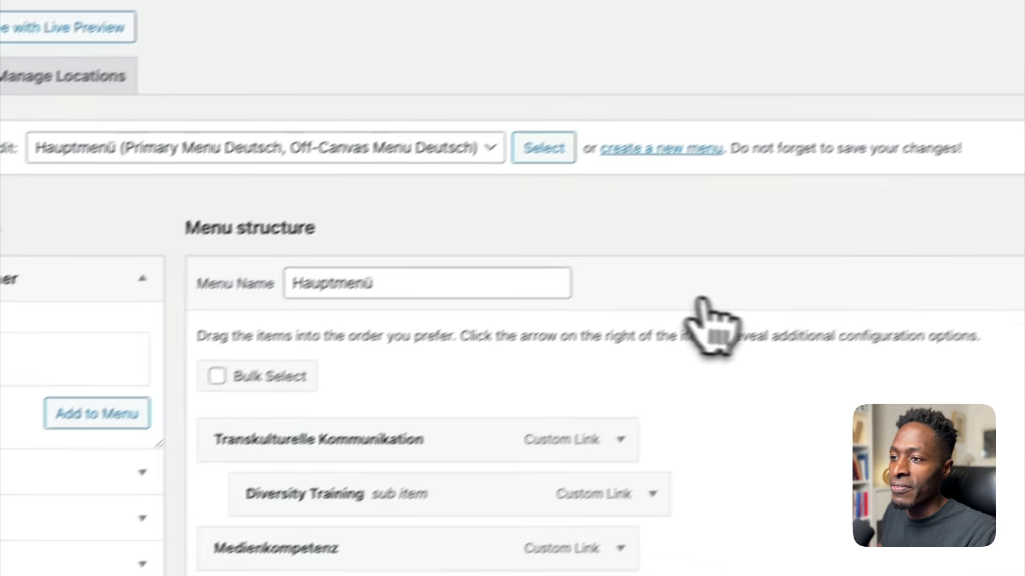
click(450, 150)
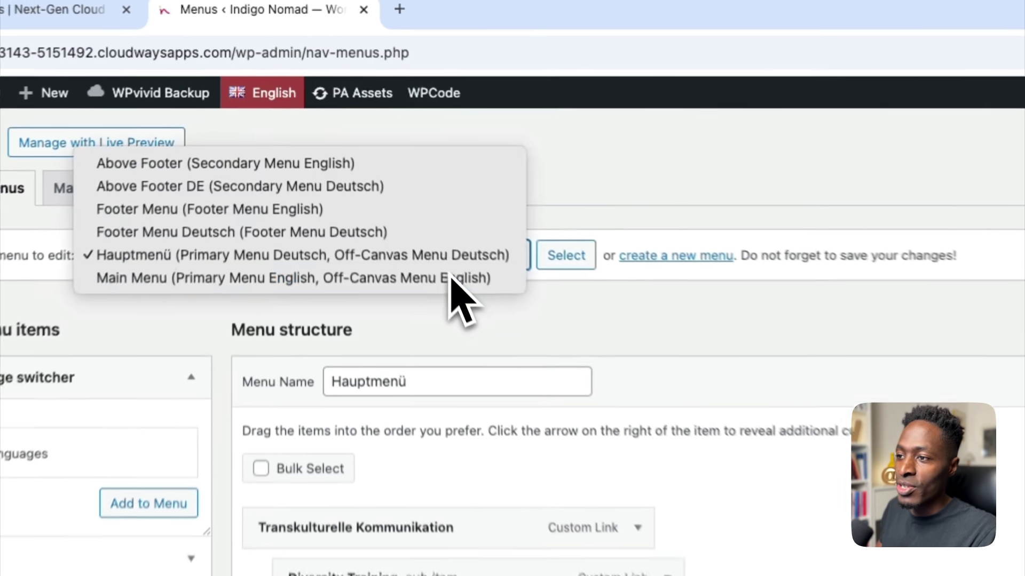
click(375, 154)
click(437, 148)
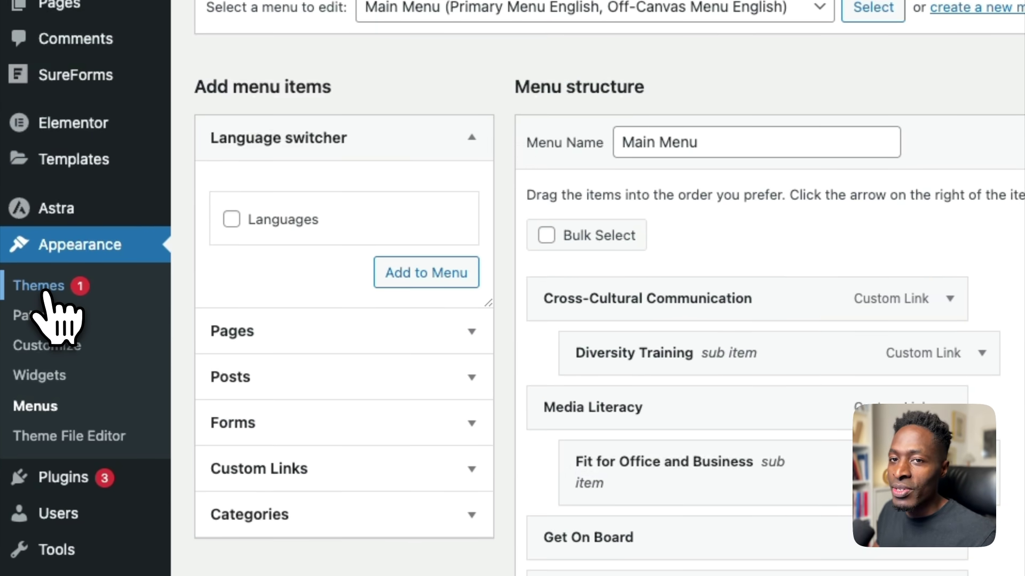
Step: Open the installed themes and check the active Indigo Nomad Child theme alongside Astra
click(46, 292)
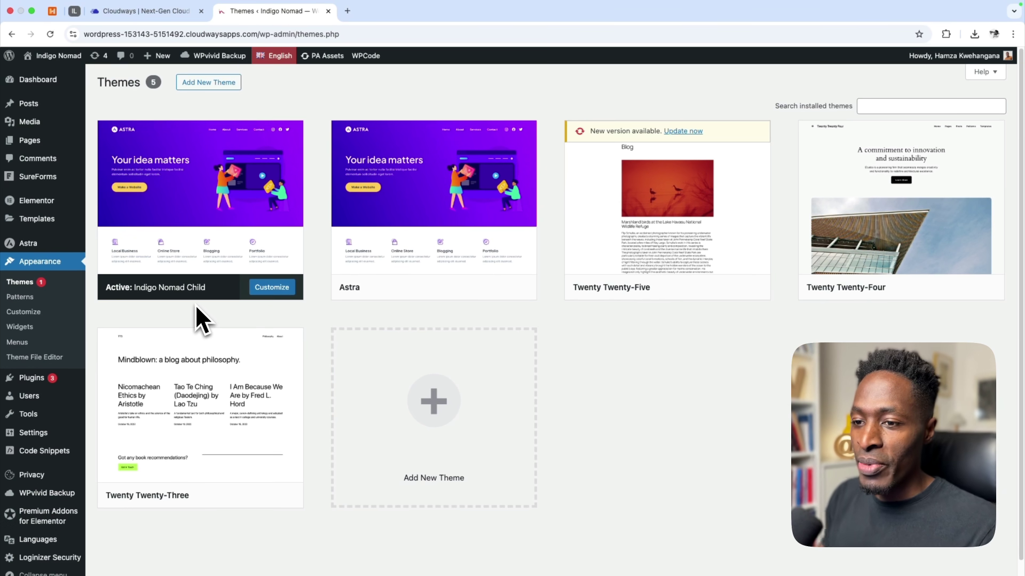
mouse_move(415, 302)
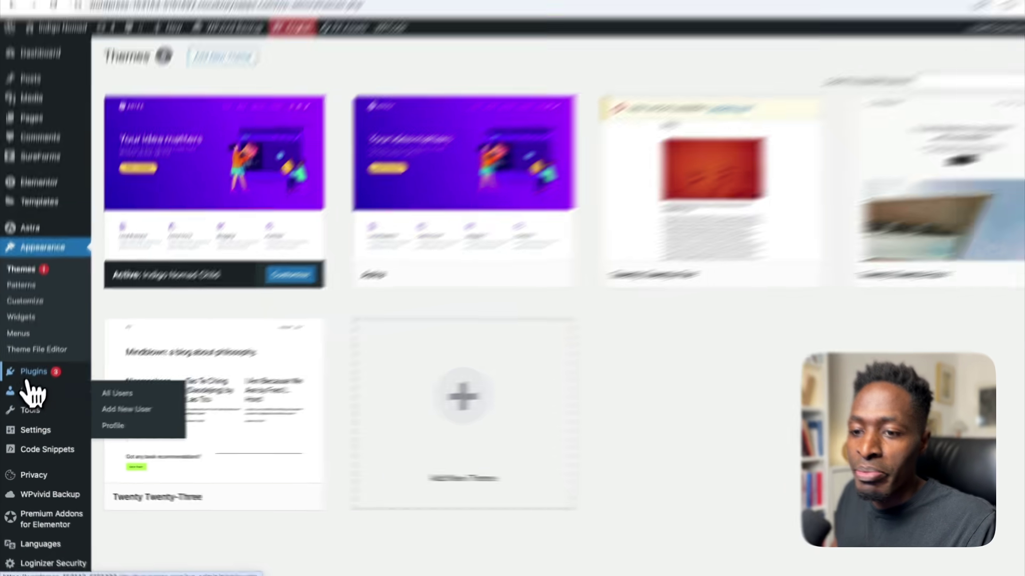
Step: Open the installed plugins list and review its entries from Cookie Notice and Elementor down to WPvivid Backup Plugin
mouse_move(28, 383)
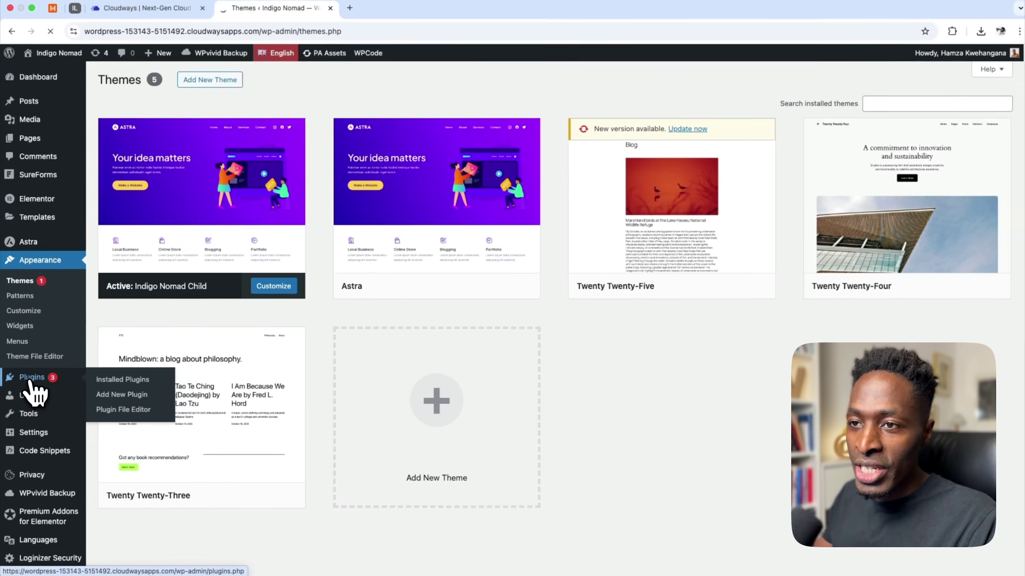
click(58, 288)
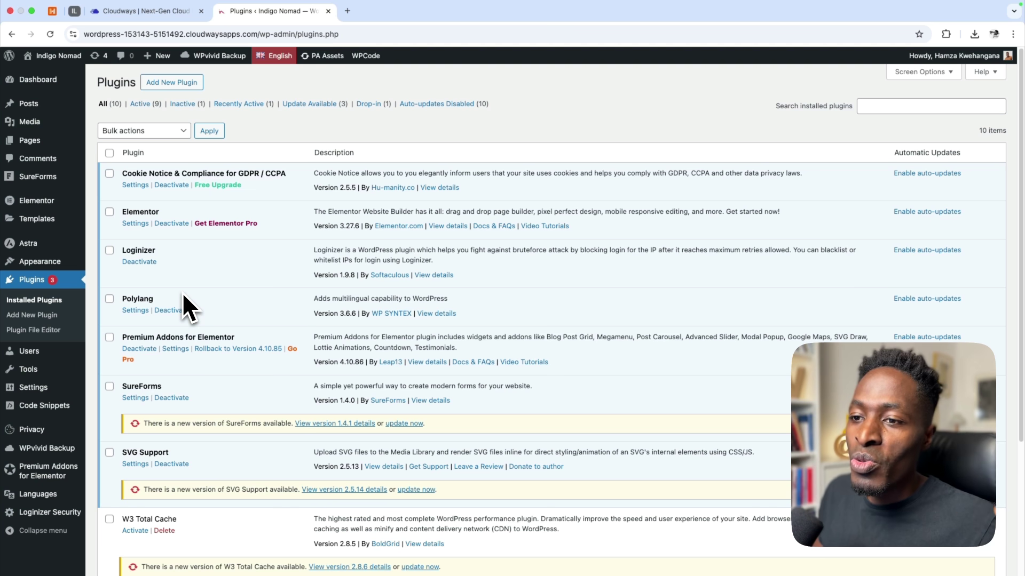
drag(266, 174, 122, 173)
drag(128, 213, 143, 214)
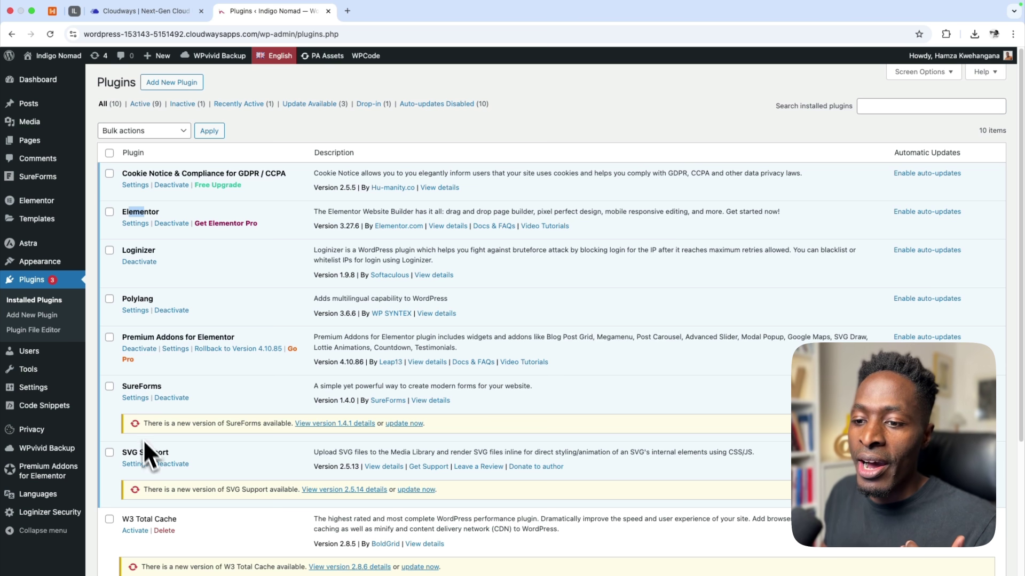
scroll(164, 465, down, 1)
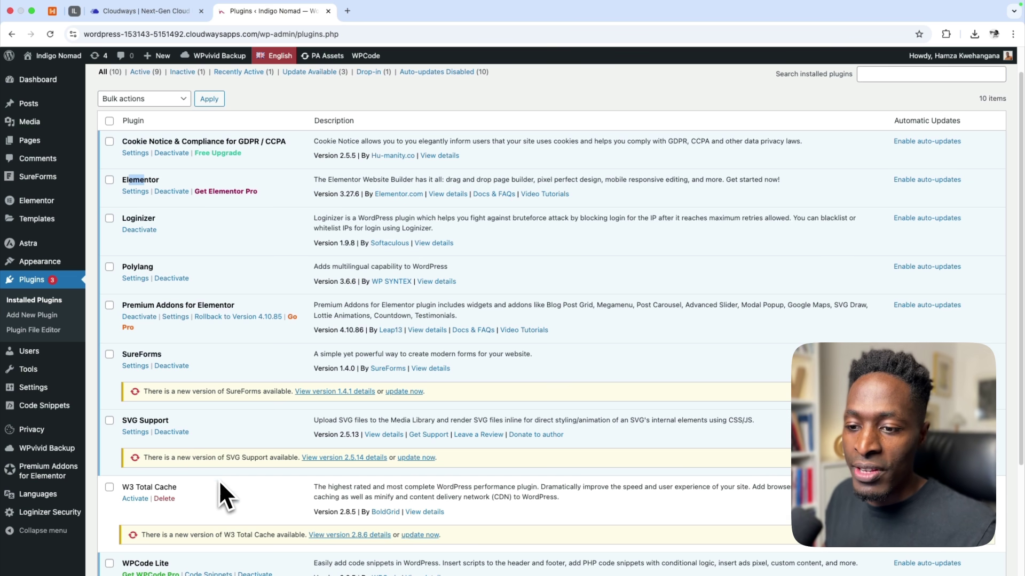
scroll(220, 486, down, 5)
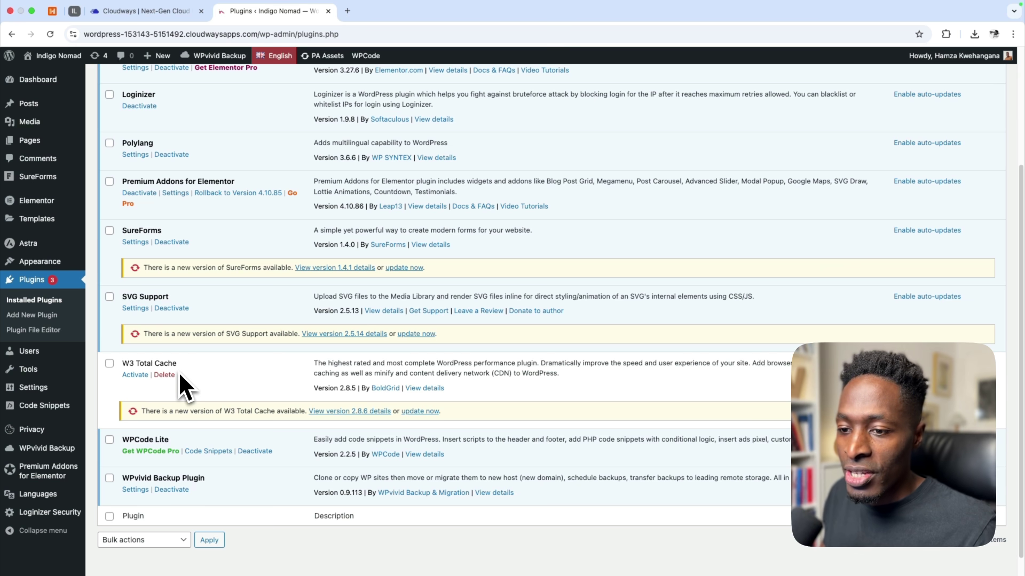
scroll(190, 432, down, 1)
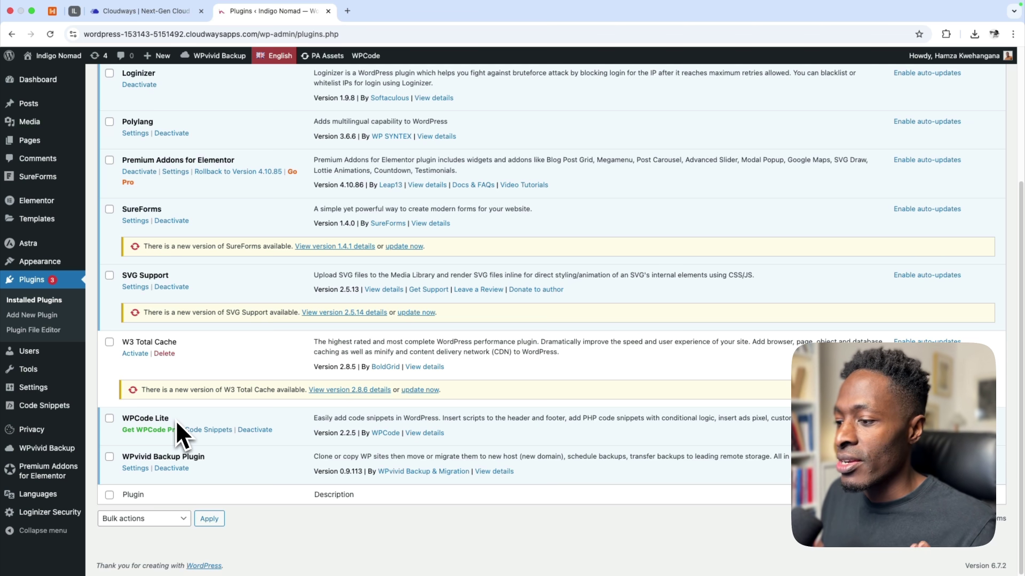
Step: Go to the page for adding new plugins and search the plugin directory for "polylang"
mouse_move(43, 450)
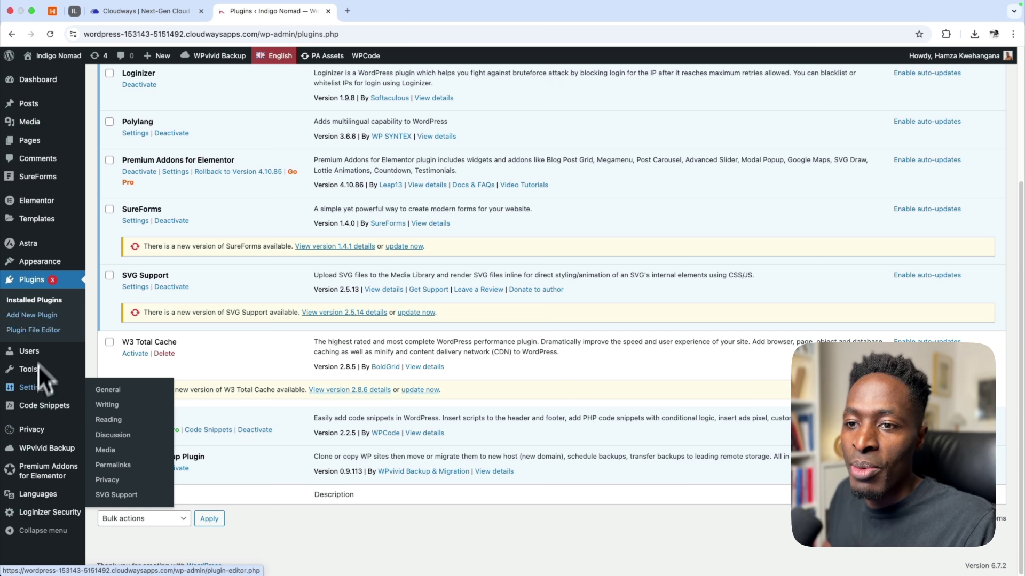
click(47, 320)
text(polz)
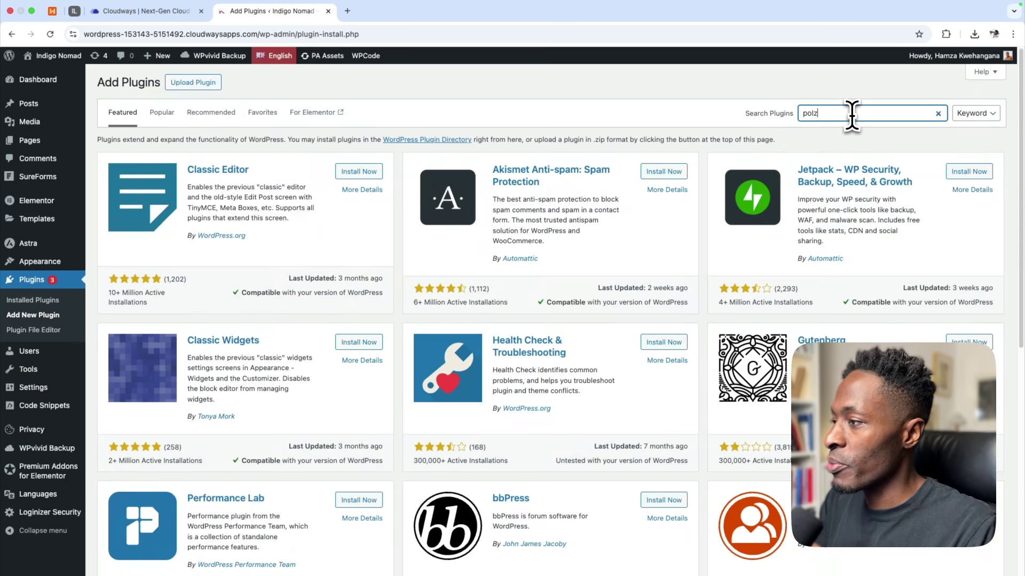
key(BackSpace)
text(yw)
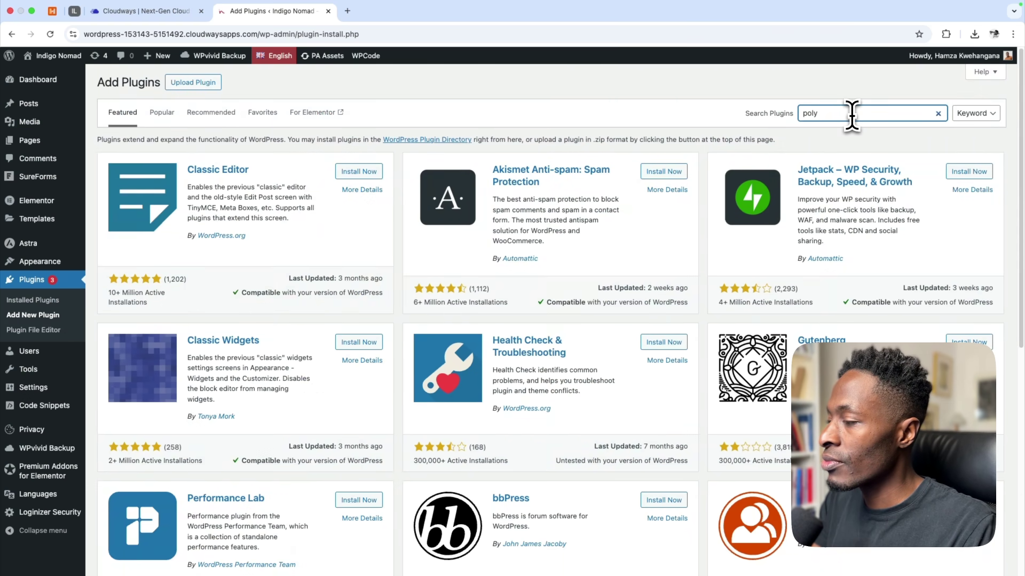
text(lang)
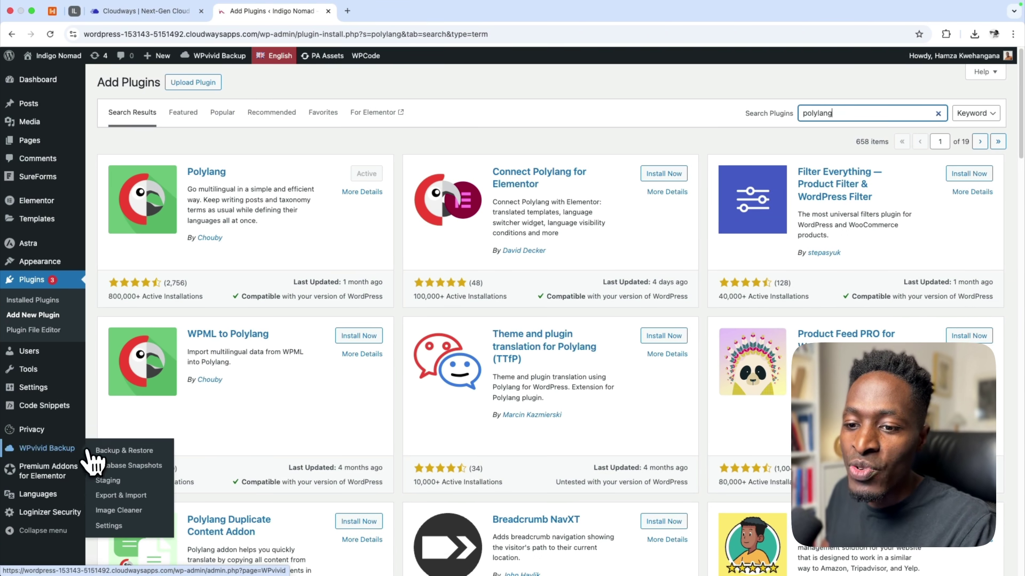
Step: Open the Polylang setup wizard, browse the languages that can be added, choose Occitan - oci in the selector, and leave the wizard
mouse_move(67, 490)
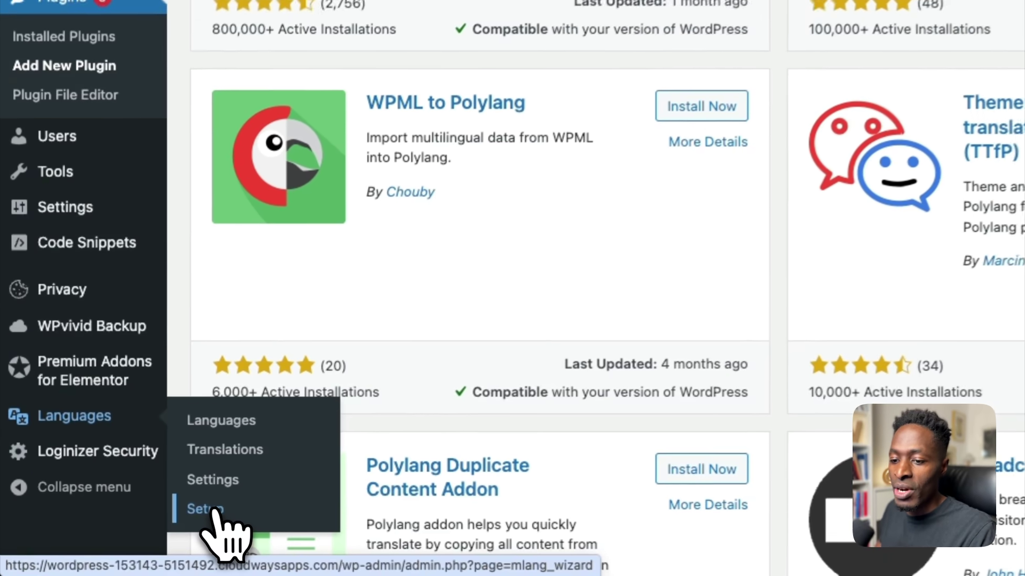
click(211, 510)
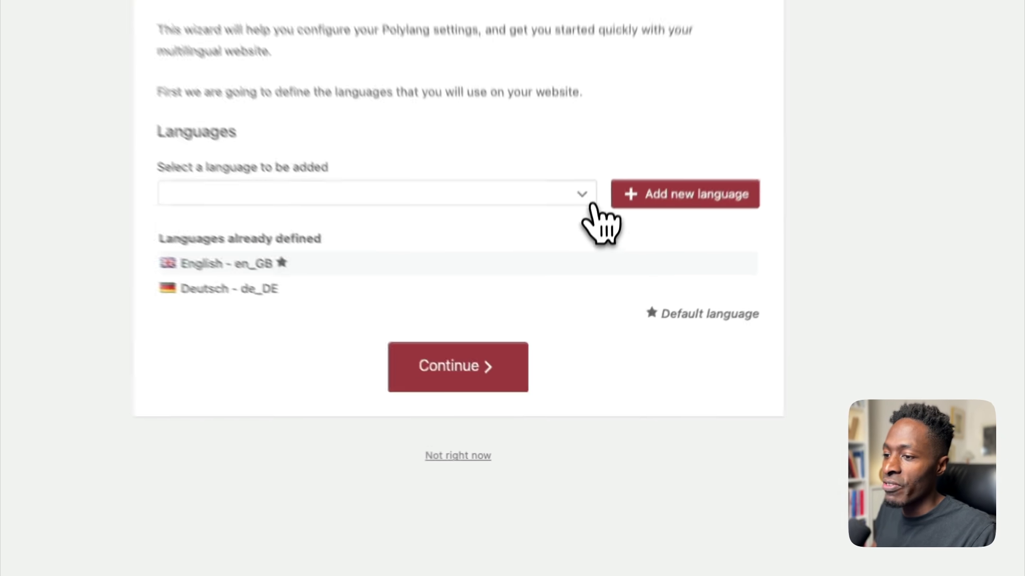
click(581, 303)
scroll(491, 406, down, 3)
scroll(405, 331, down, 15)
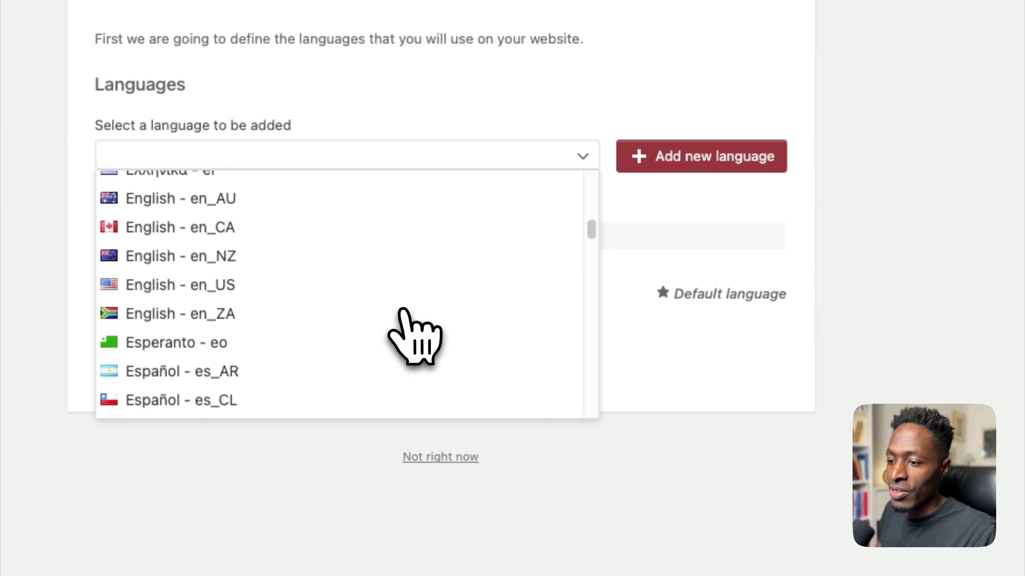
scroll(413, 336, down, 14)
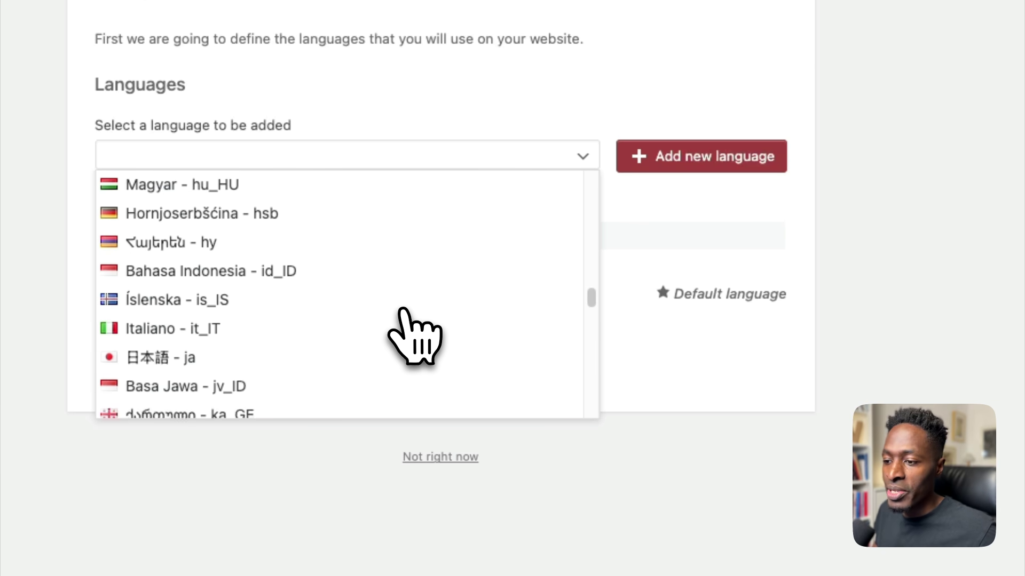
click(311, 314)
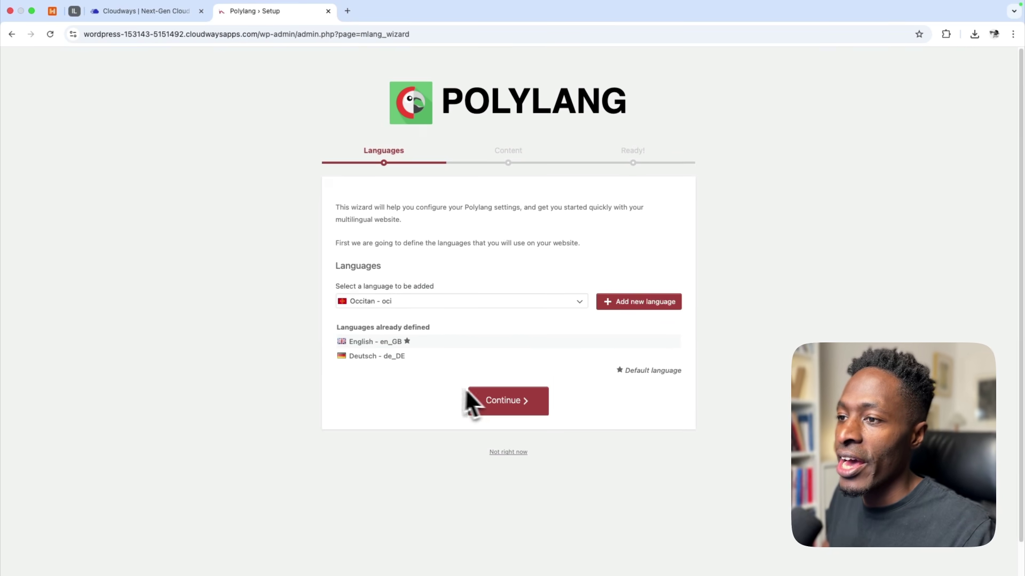
click(473, 401)
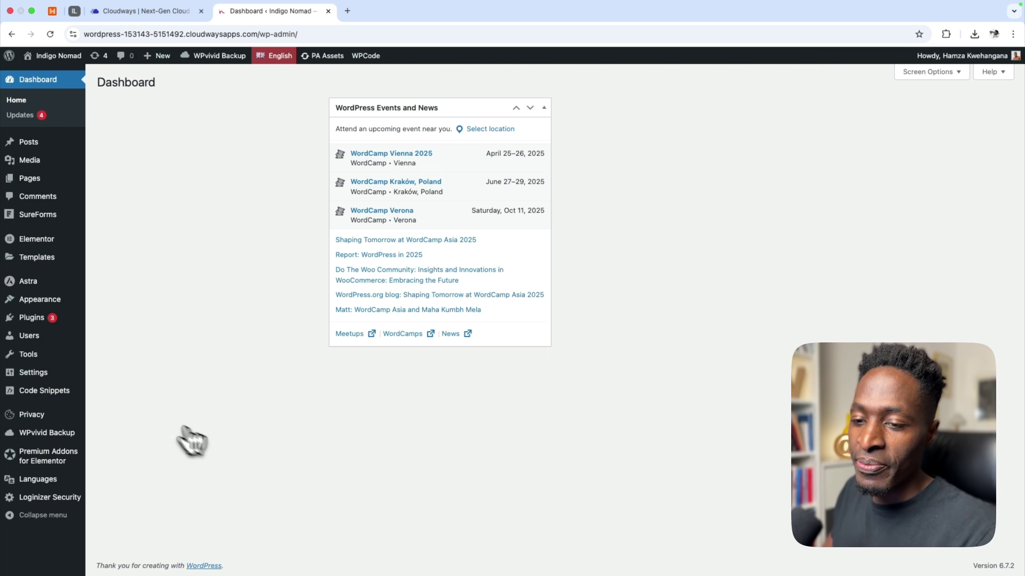
Step: Open Polylang's settings page with its list of modules
mouse_move(78, 296)
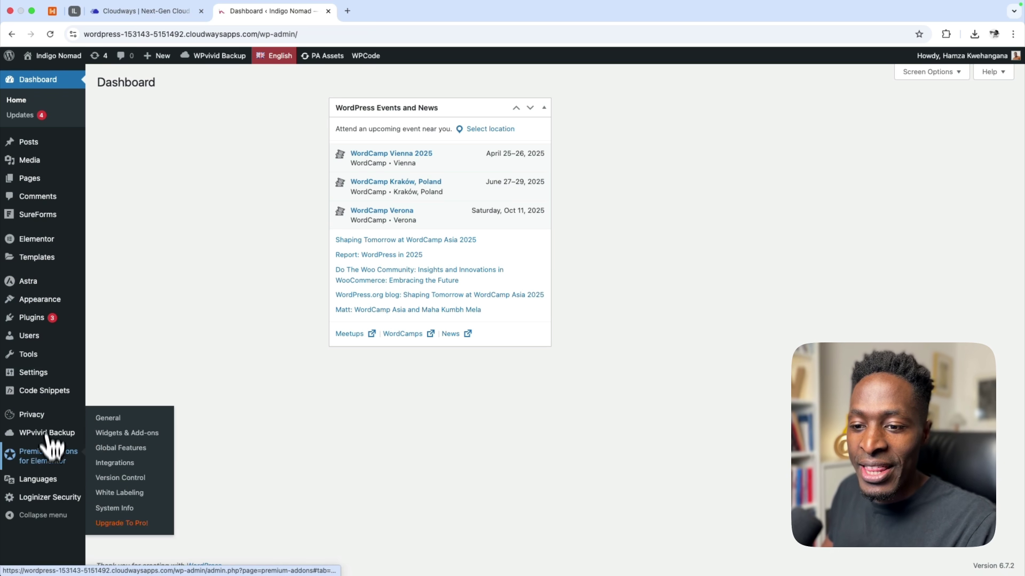
mouse_move(43, 483)
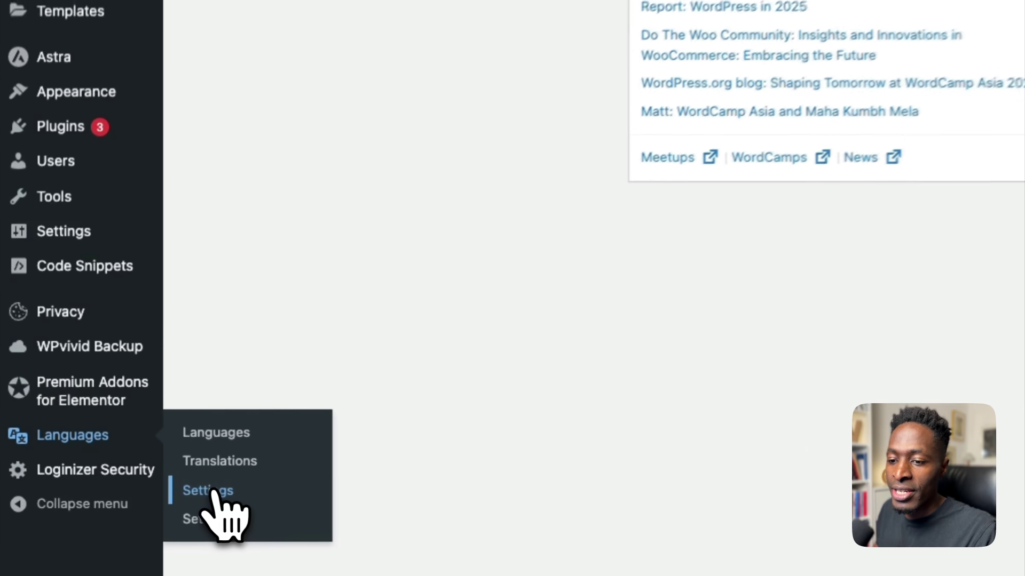
click(212, 492)
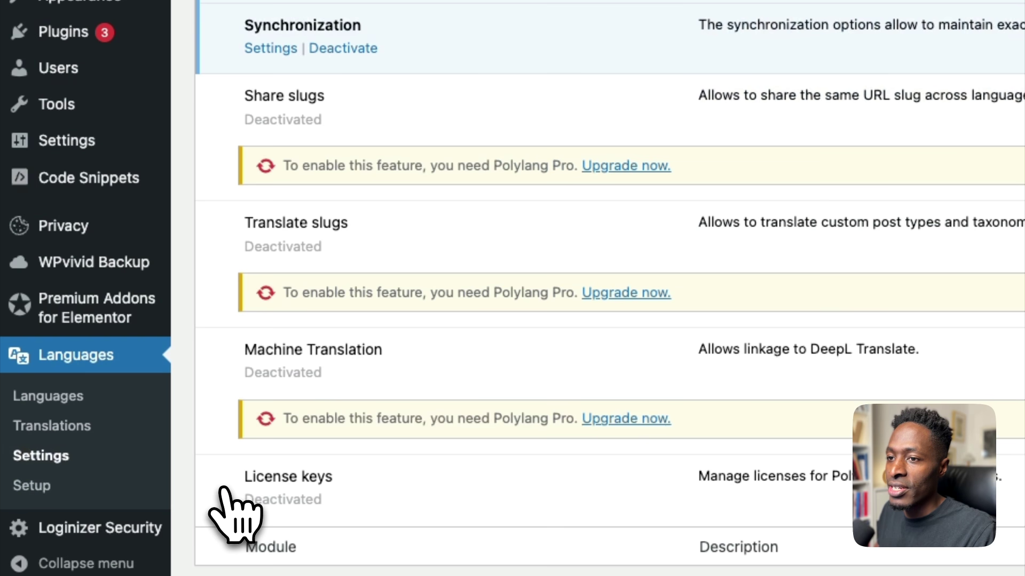
Step: Expand the URL modifications settings, examine the language code in the directory and subdomain permalink examples, and close the settings
scroll(550, 286, up, 7)
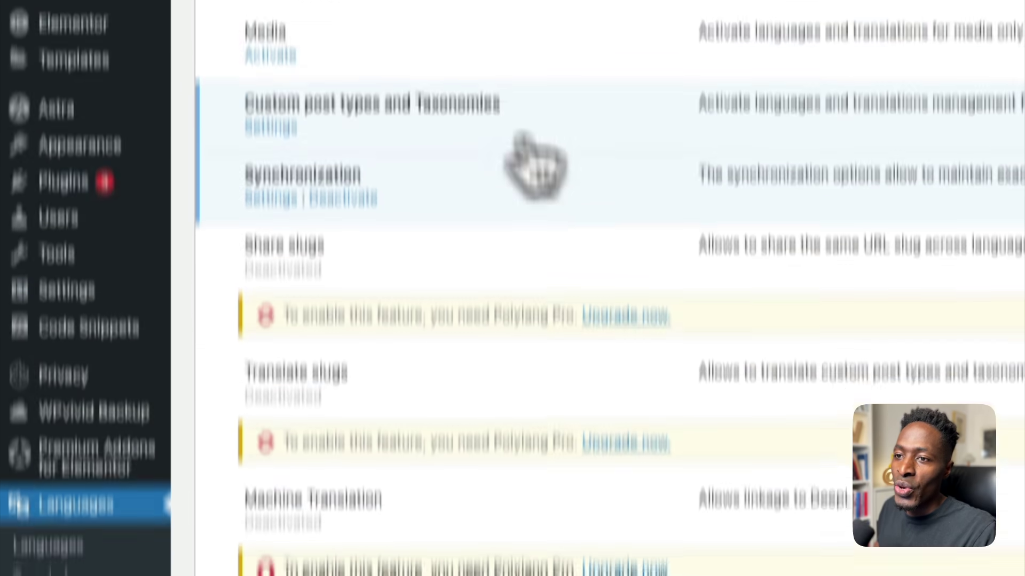
click(257, 149)
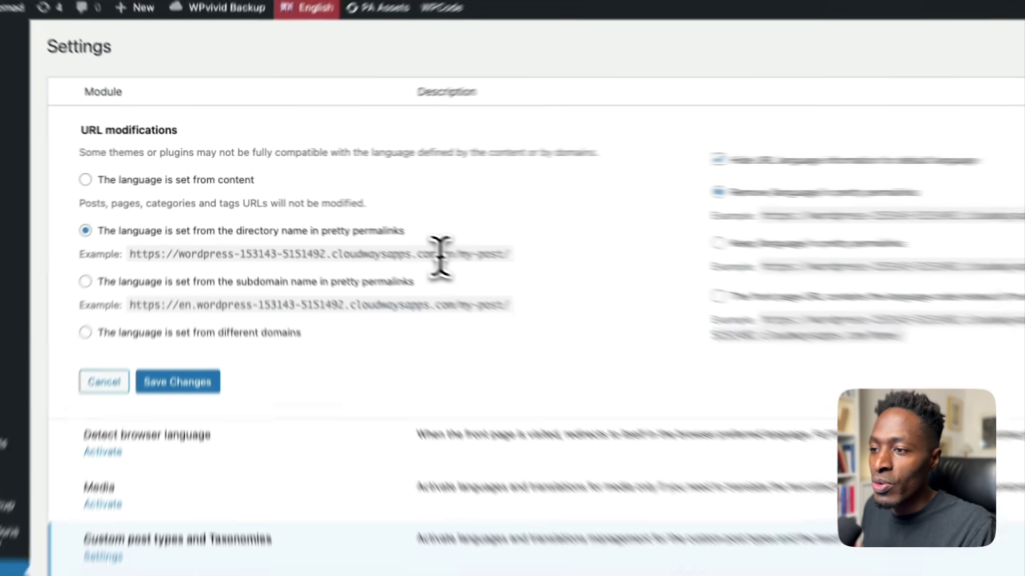
double_click(449, 254)
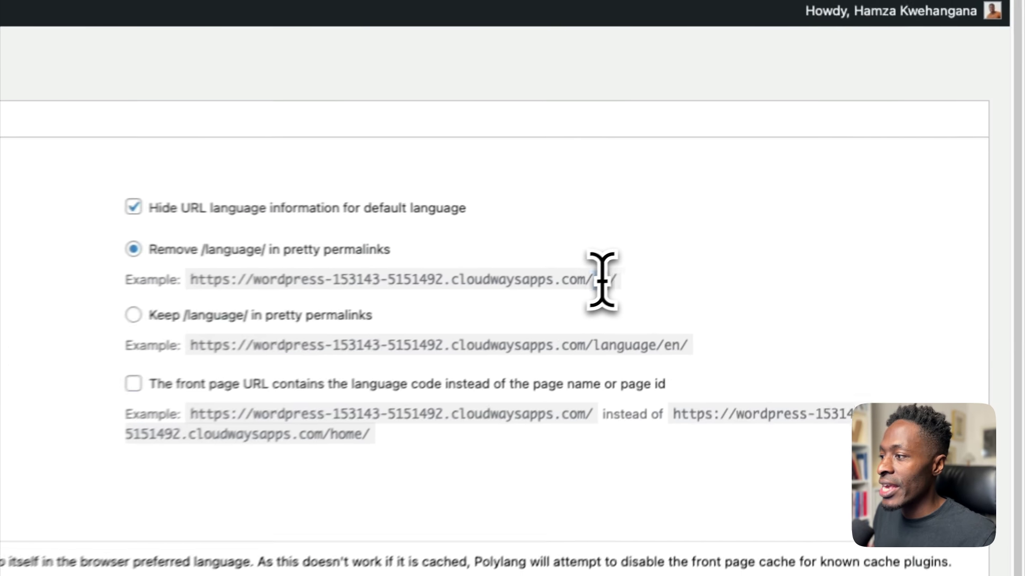
drag(797, 198, 806, 199)
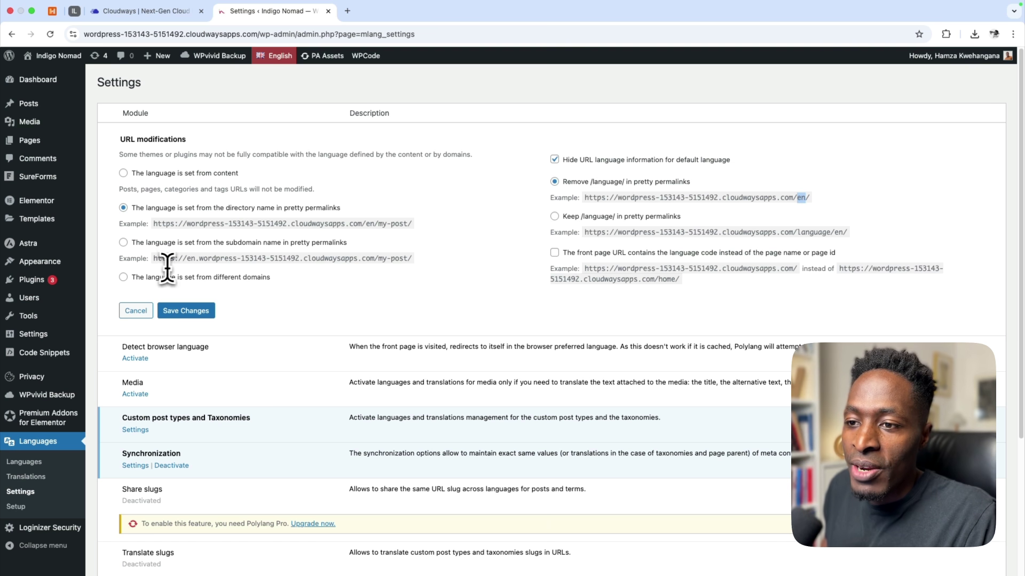
double_click(190, 259)
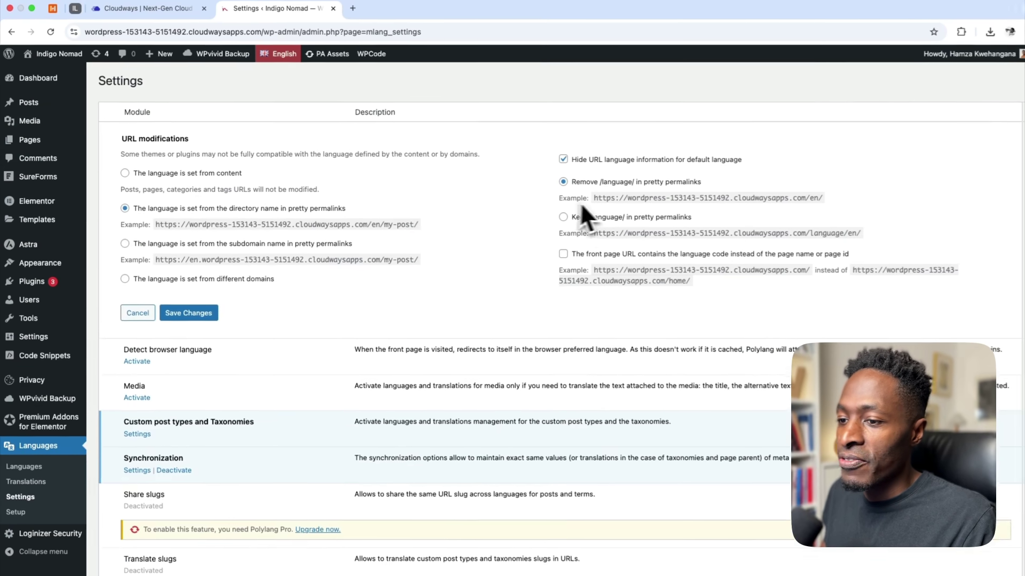
scroll(592, 262, down, 3)
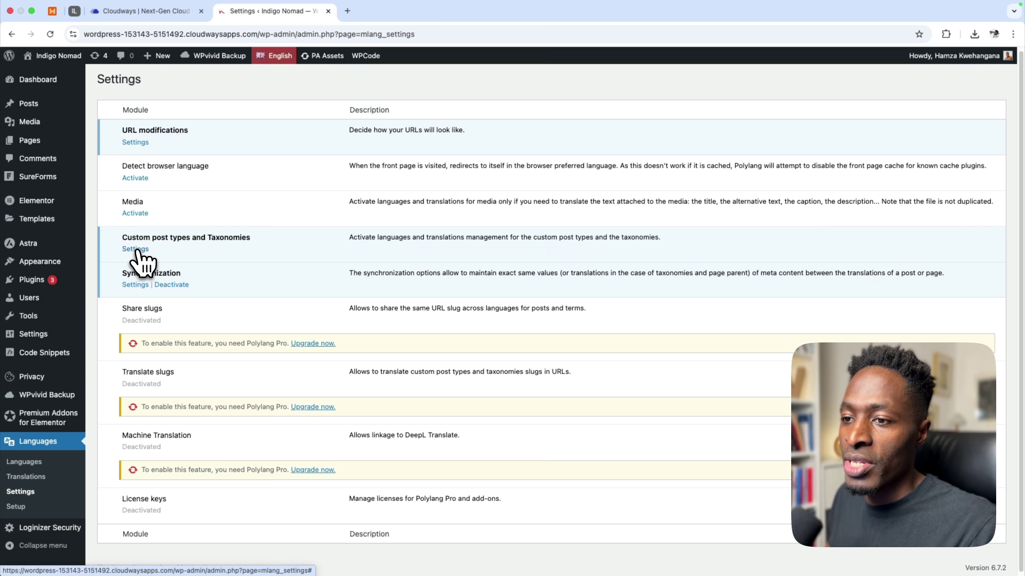
Step: Review the settings of the Custom post types and Taxonomies module and of the Synchronization module, closing each one after viewing
click(139, 252)
mouse_move(104, 305)
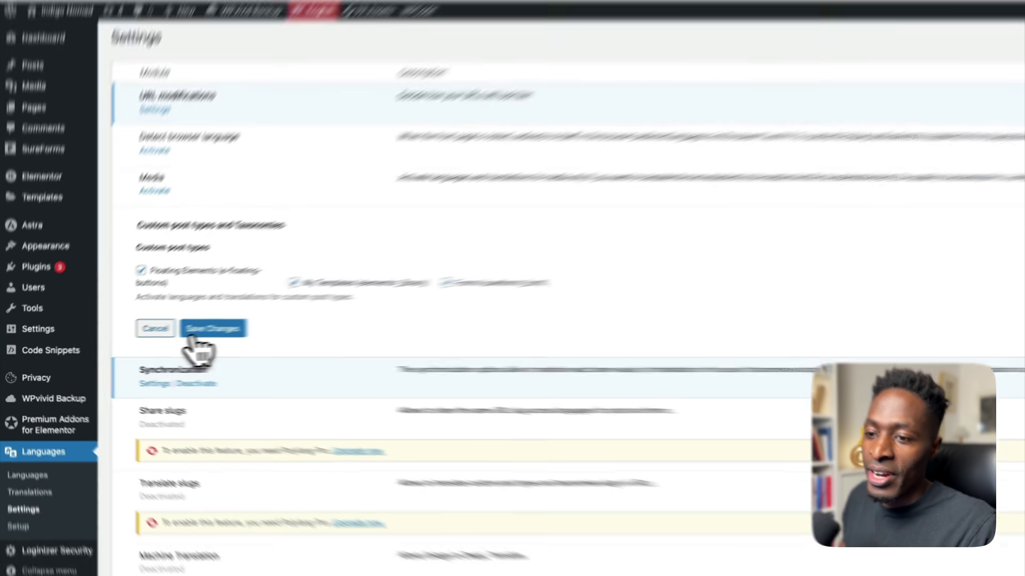
click(171, 335)
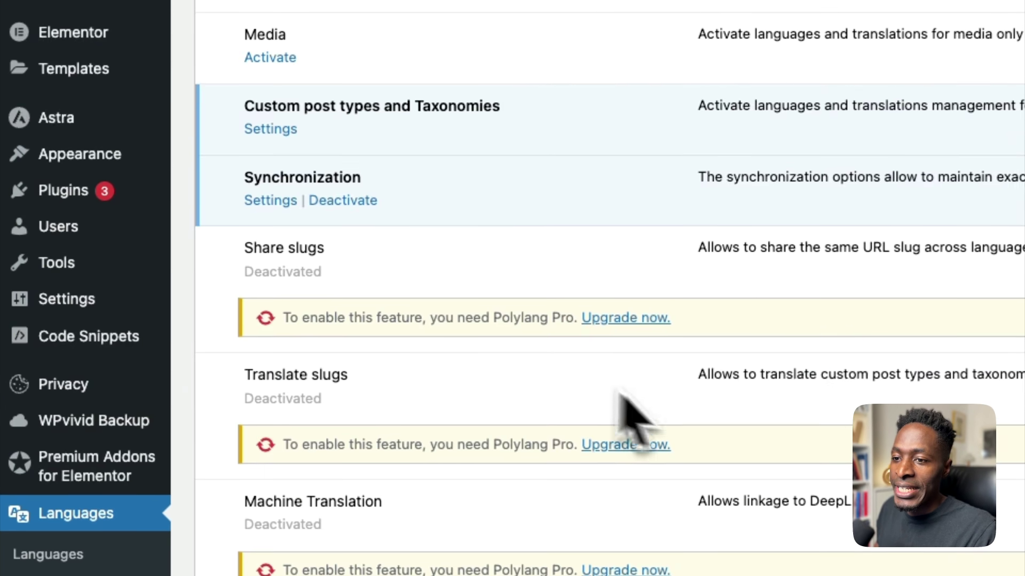
click(272, 201)
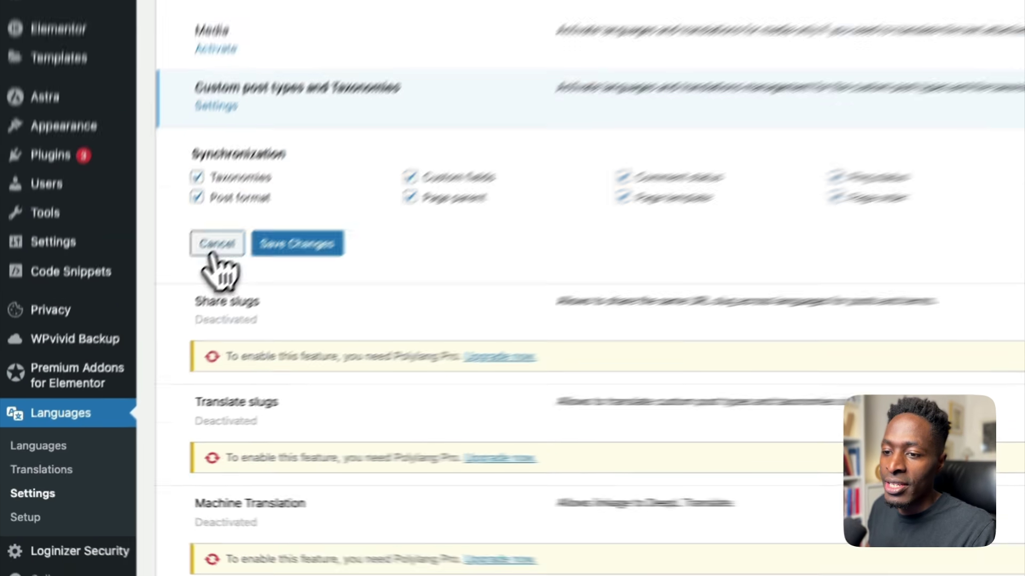
click(137, 336)
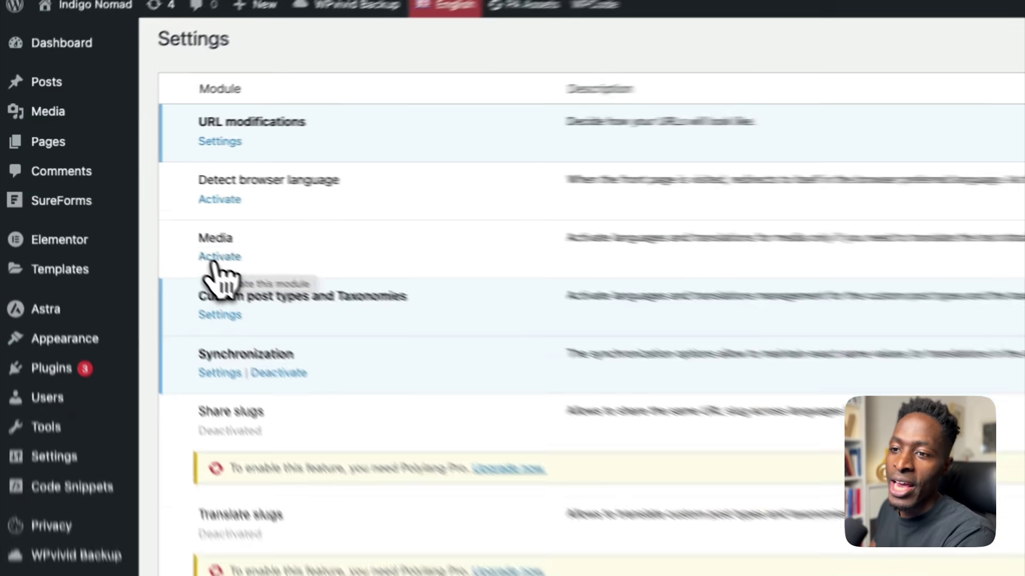
Step: Review the Media module and the remaining Polylang modules, and open the page that manages the site's languages
click(133, 211)
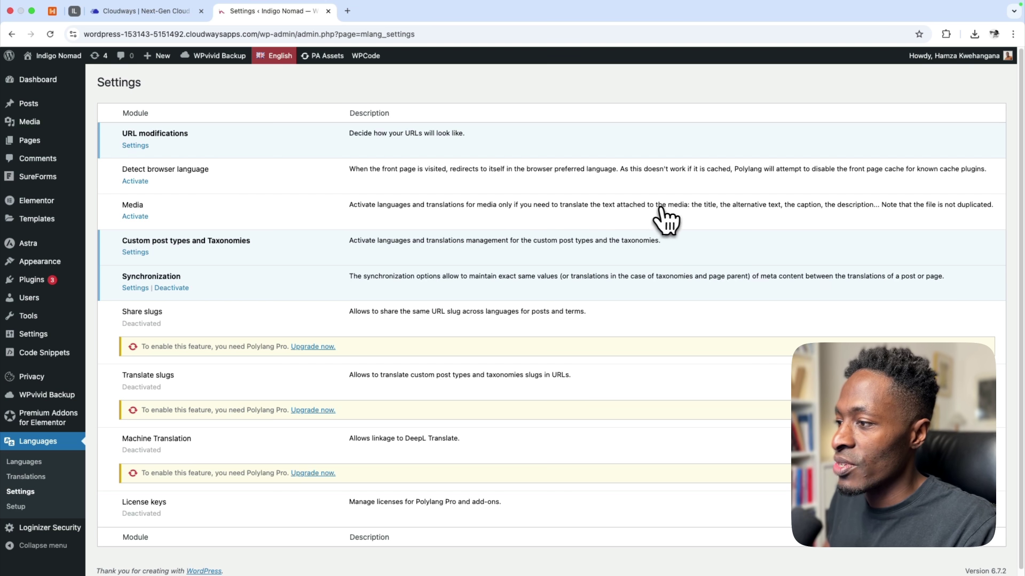
scroll(670, 219, down, 1)
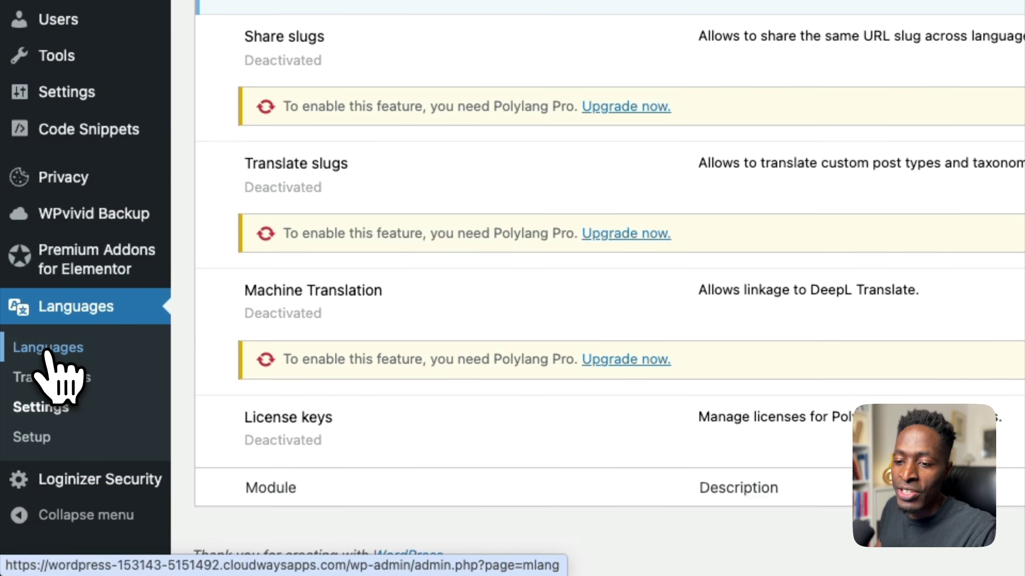
click(45, 350)
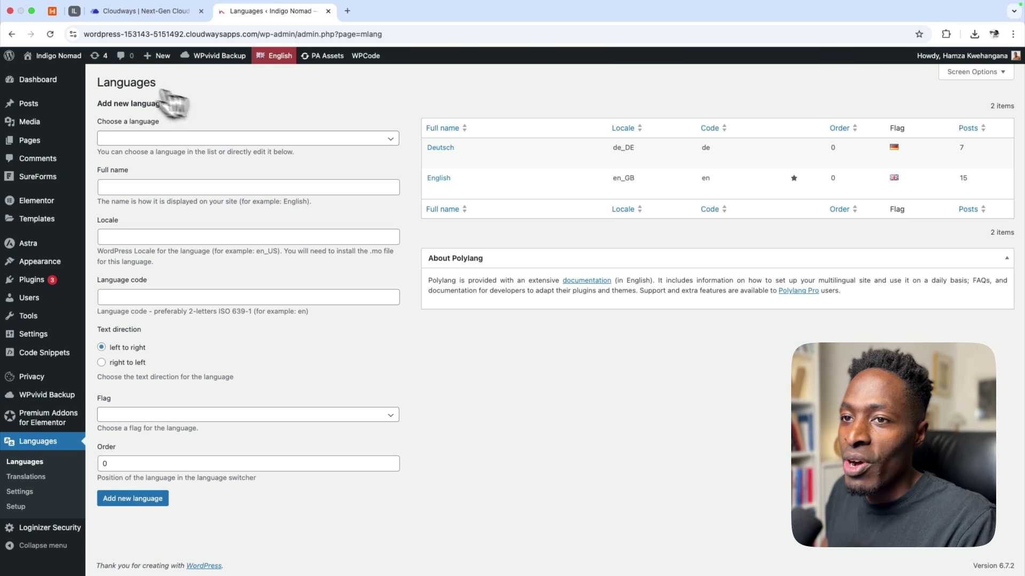
click(60, 77)
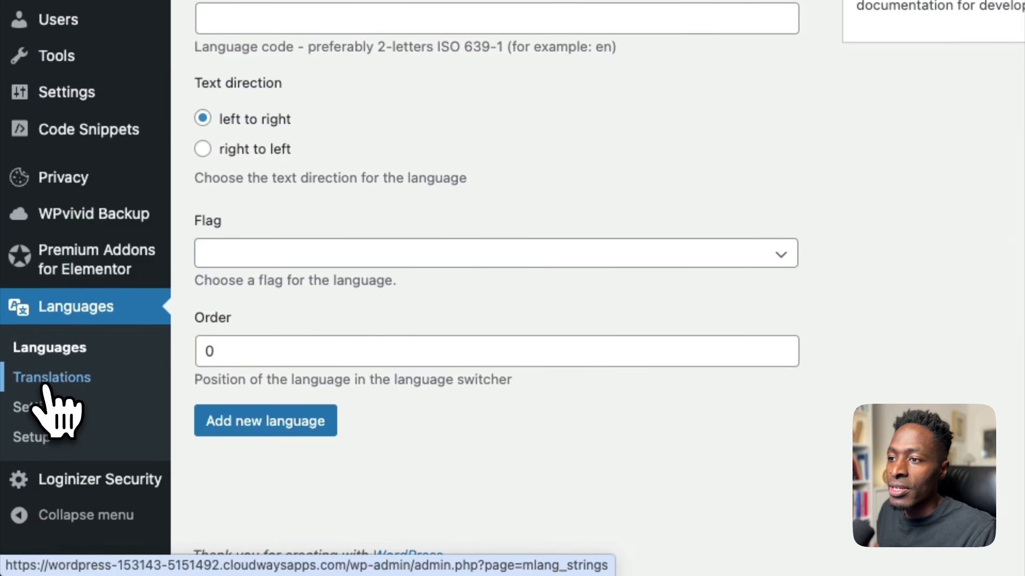
Step: Open Polylang's string translations, look through the English strings, and filter the list to Deutsch
click(34, 435)
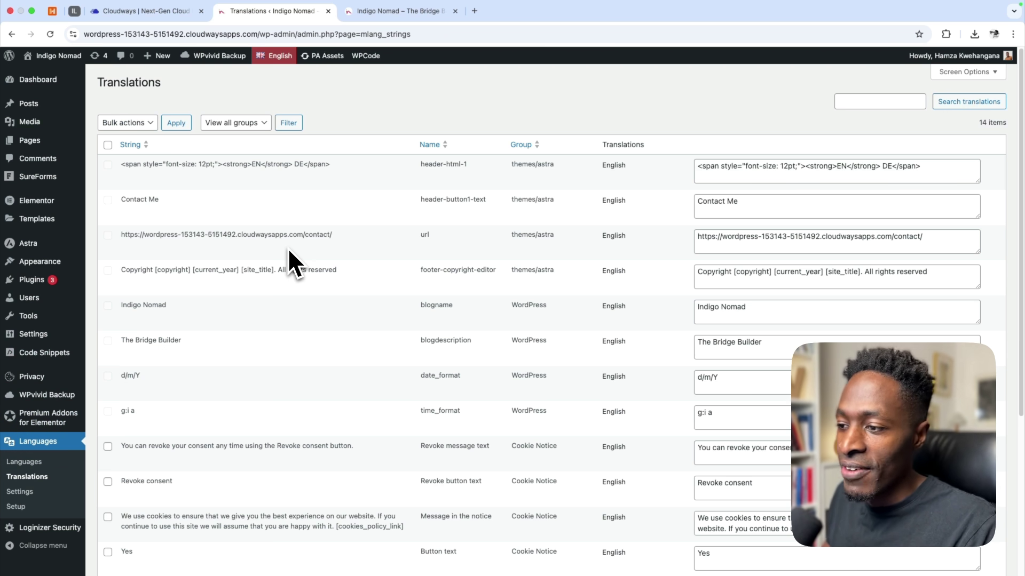
scroll(209, 347, down, 3)
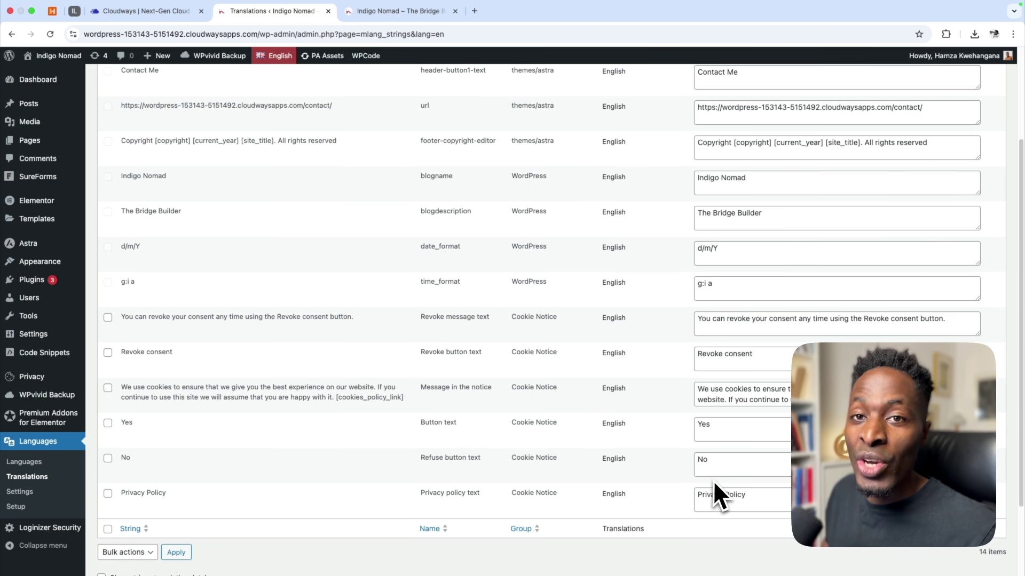
mouse_move(275, 57)
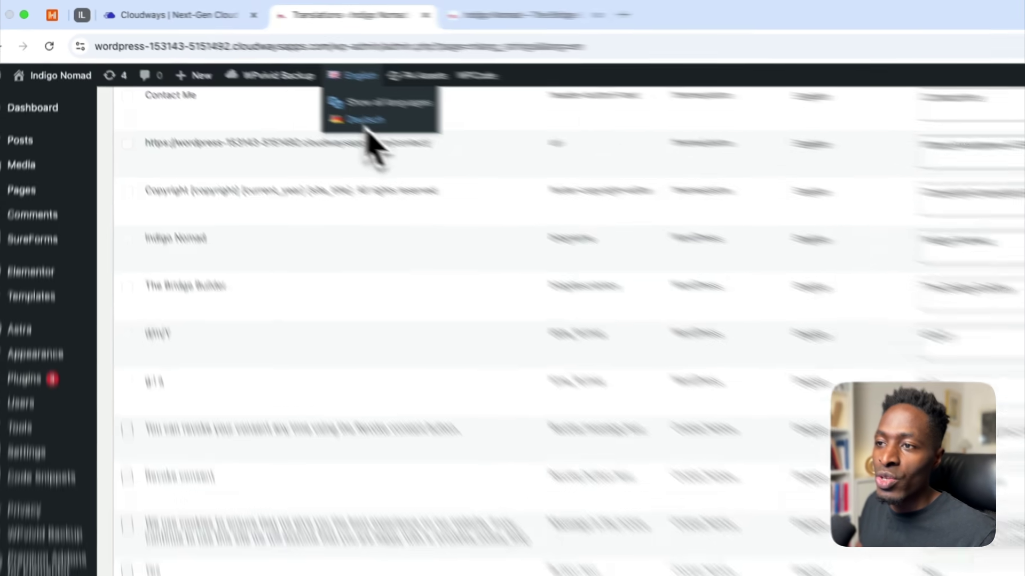
click(284, 88)
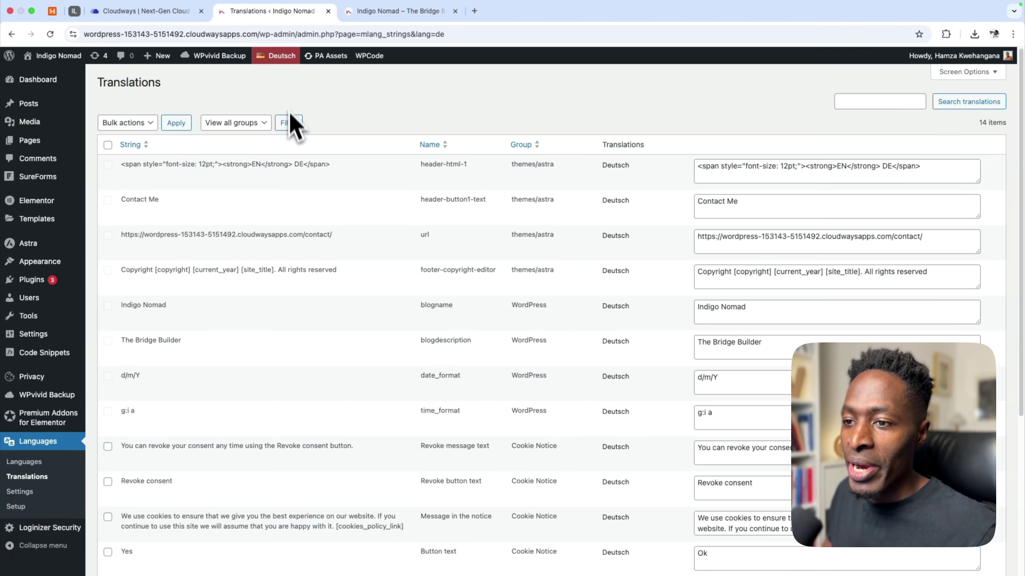
scroll(324, 347, down, 3)
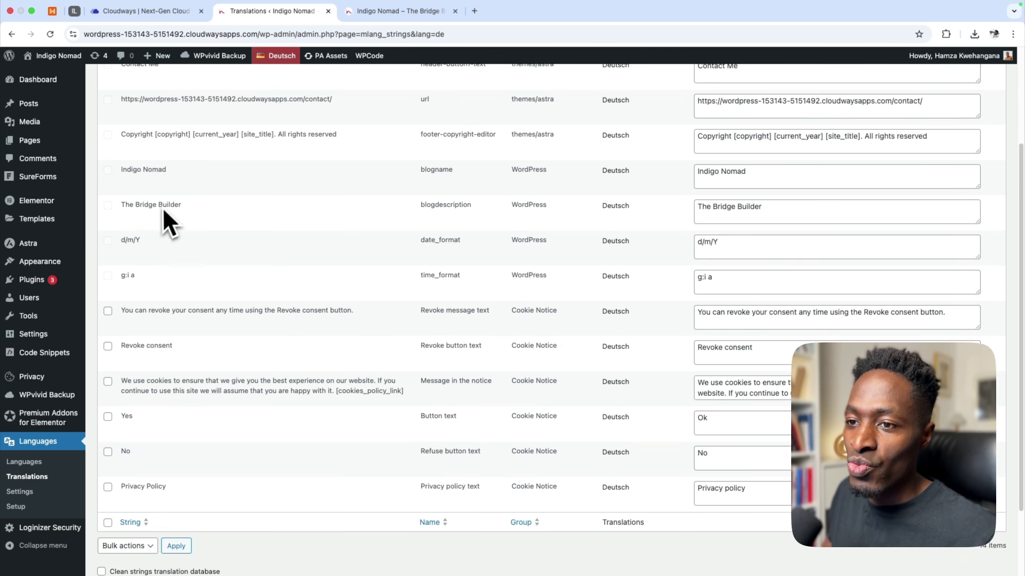
Step: Highlight the Deutsch translation of the site tagline and read through the homepage text document with English and German side by side
triple_click(724, 207)
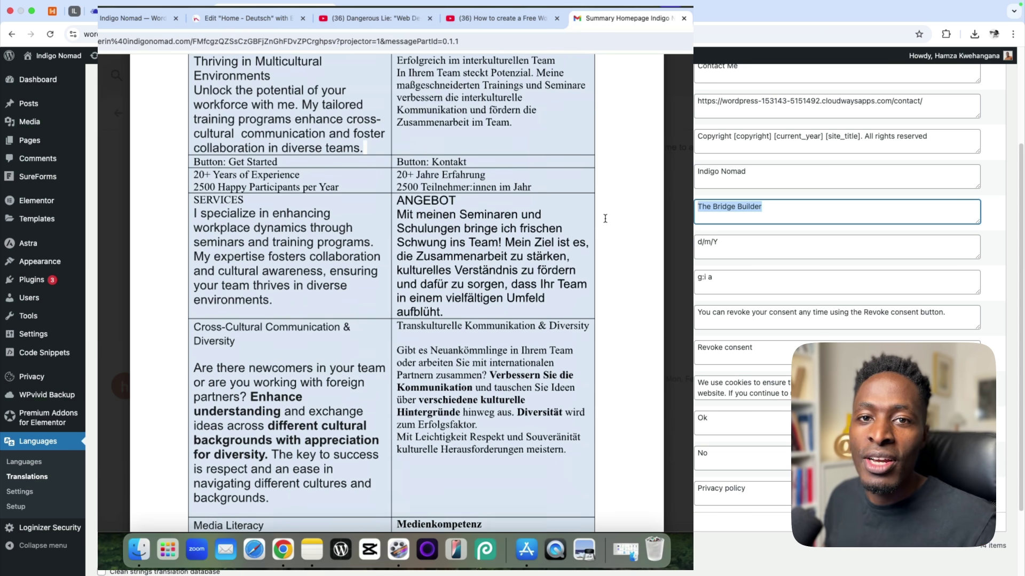
scroll(605, 218, down, 5)
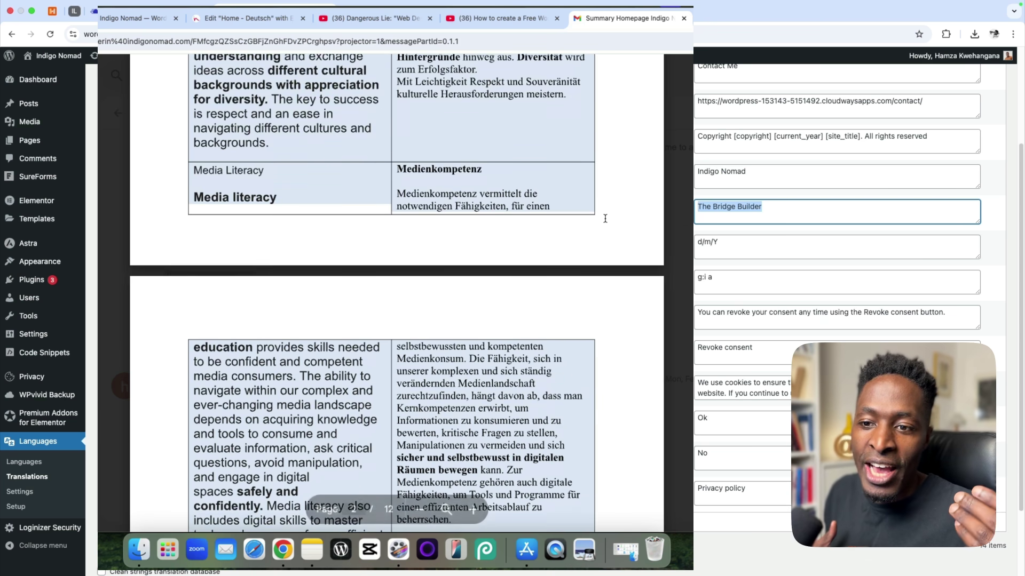
scroll(605, 218, down, 1)
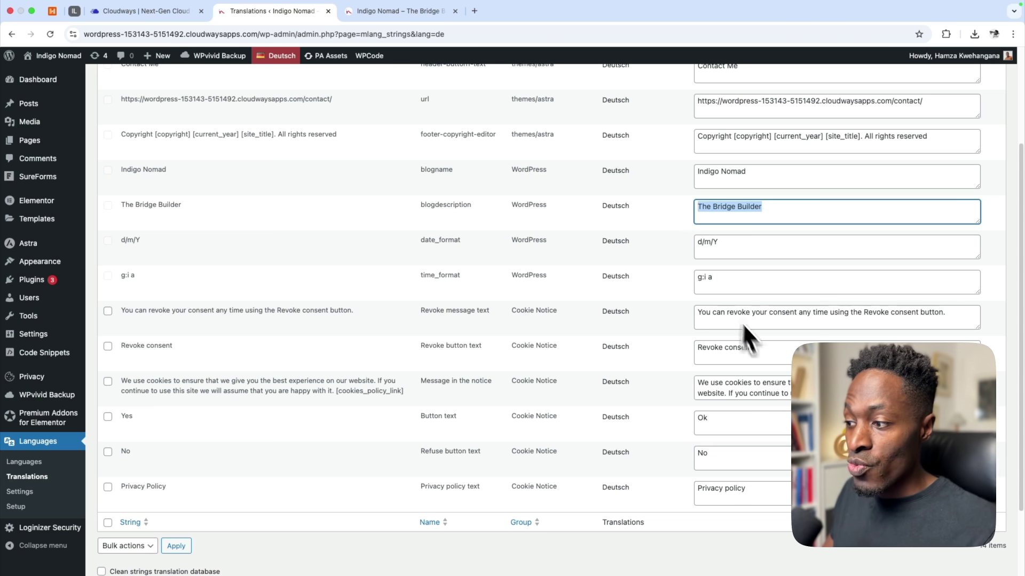
Step: Examine the Deutsch translations of the theme, WordPress and Cookie Notice strings, reloading the list for Deutsch
scroll(766, 354, up, 3)
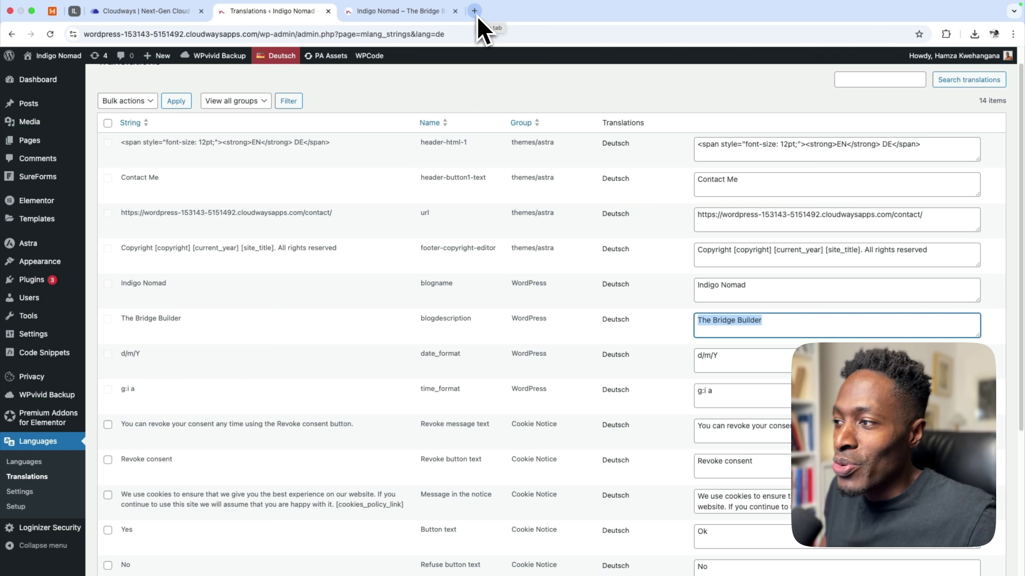
scroll(595, 235, up, 2)
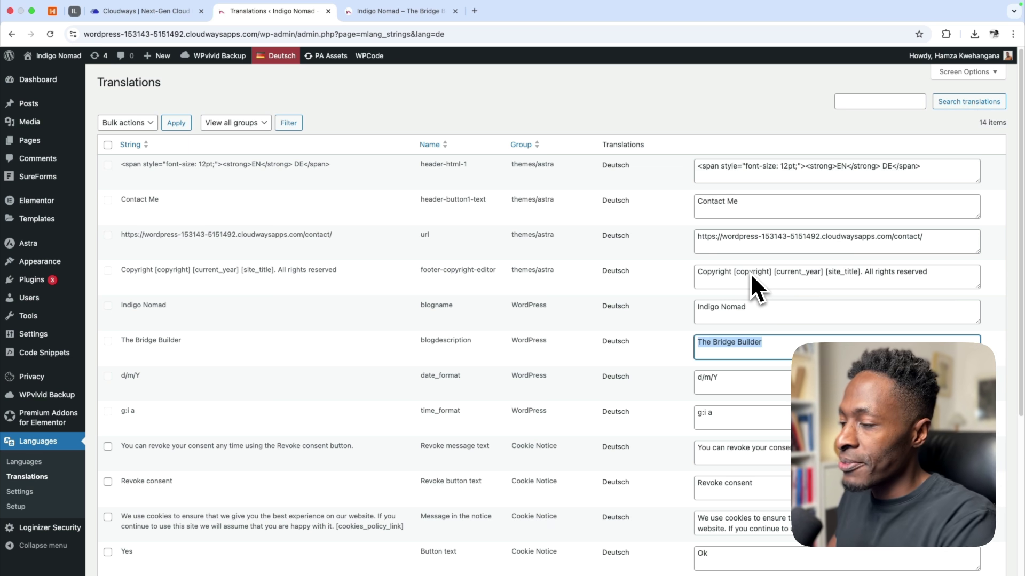
scroll(777, 267, down, 5)
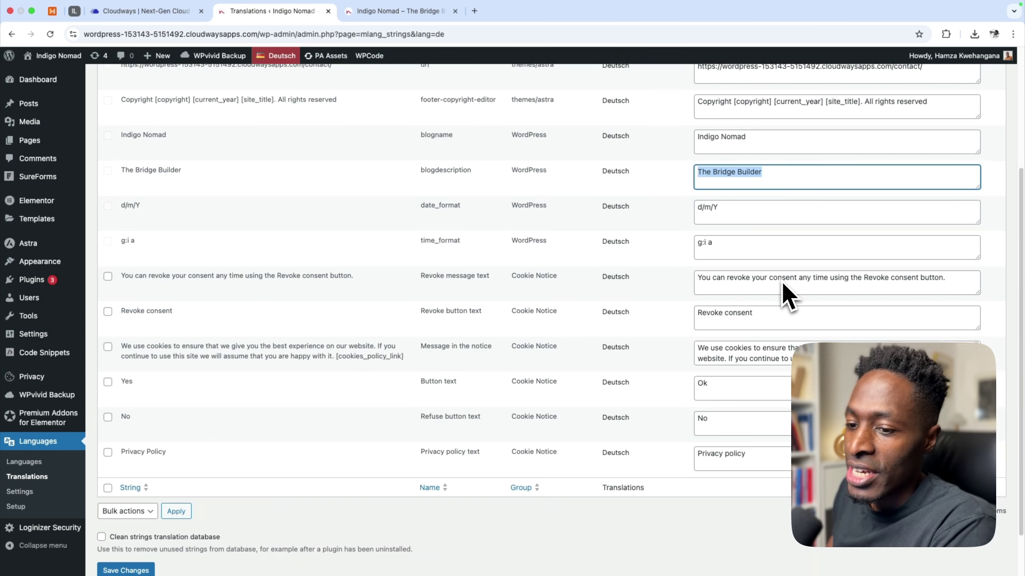
scroll(782, 286, down, 2)
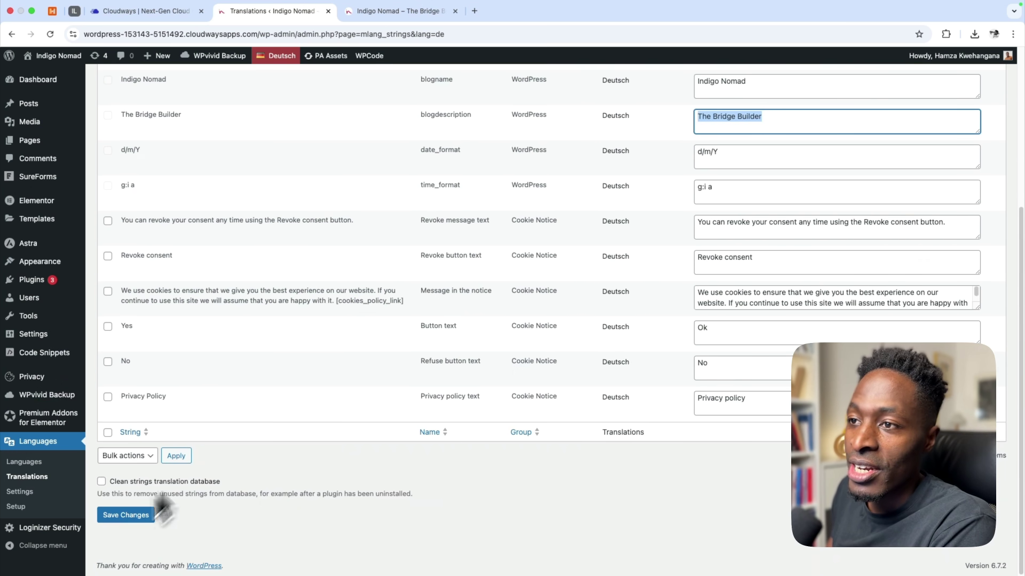
scroll(288, 273, up, 6)
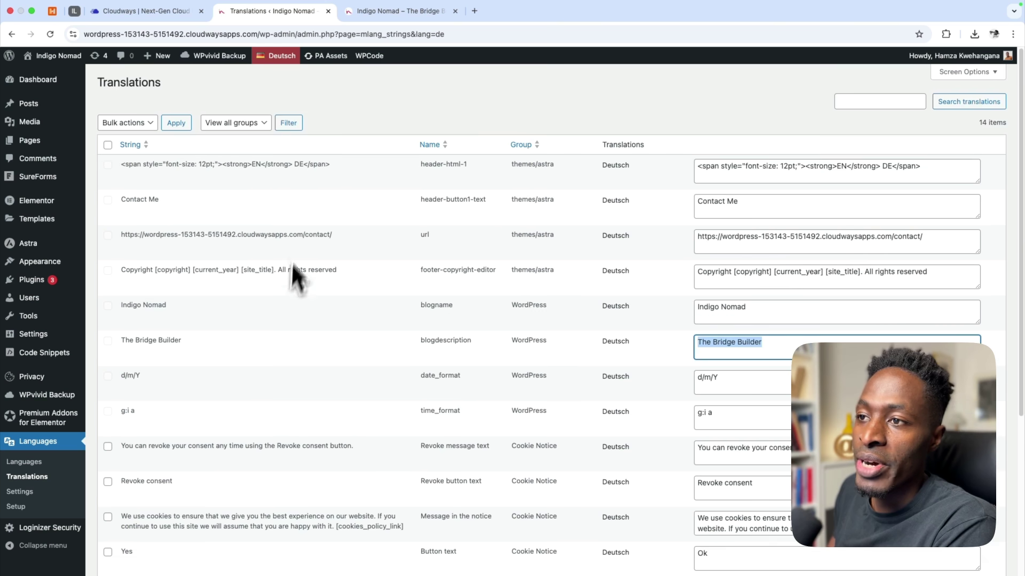
click(271, 56)
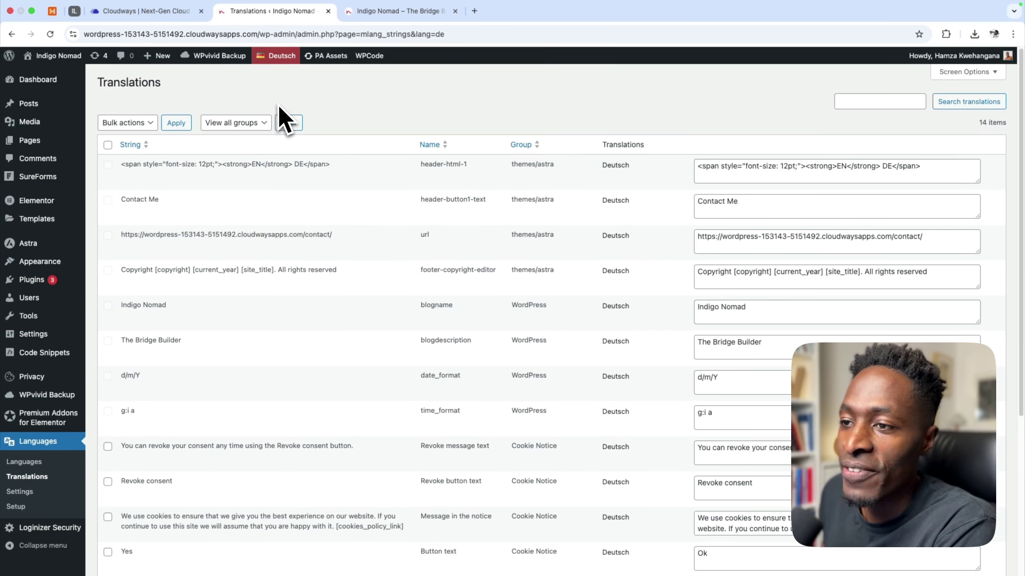
scroll(315, 191, down, 4)
scroll(315, 191, down, 5)
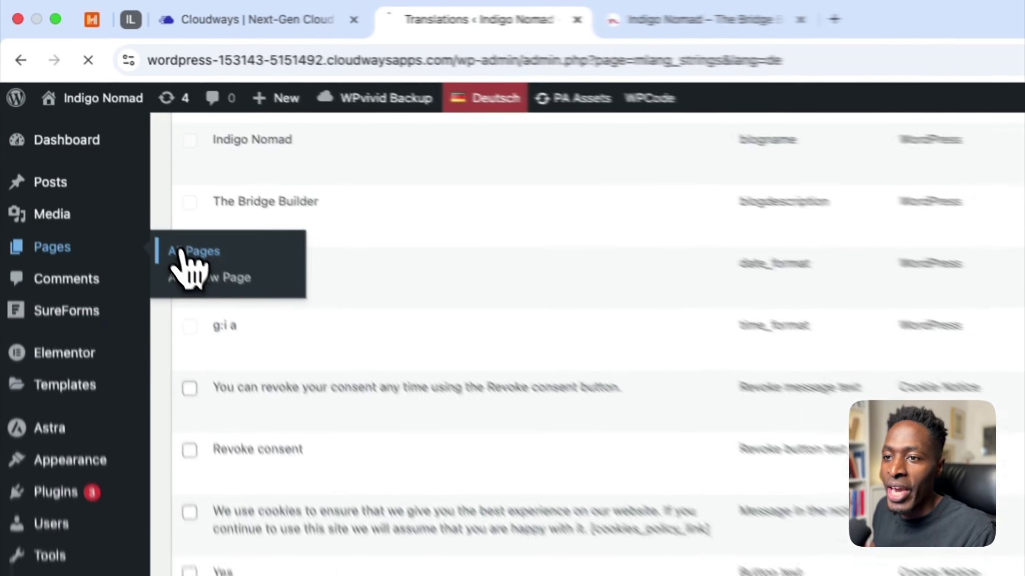
Step: Open the list of all pages and set the admin language filter to show all languages
click(97, 143)
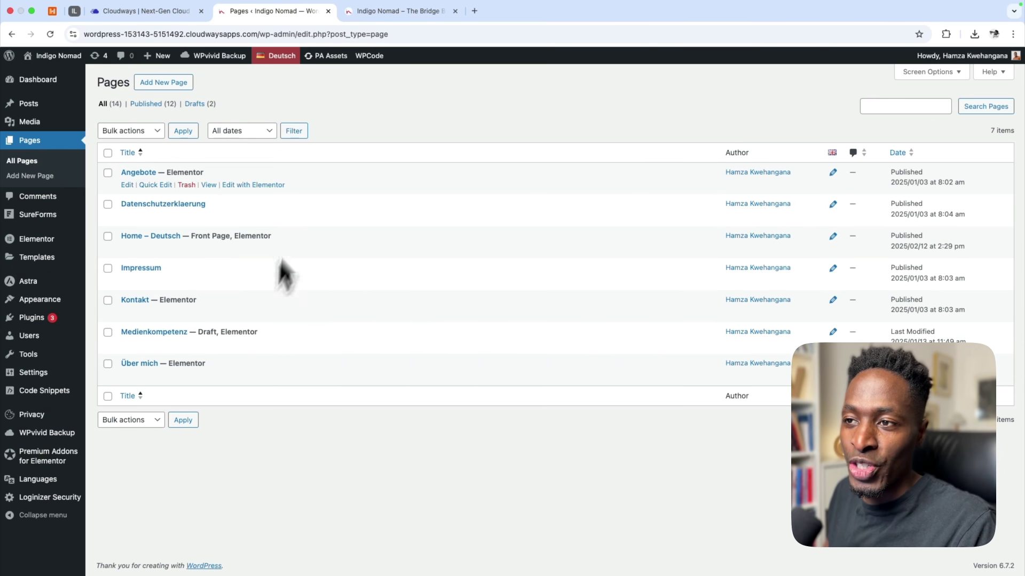
mouse_move(273, 56)
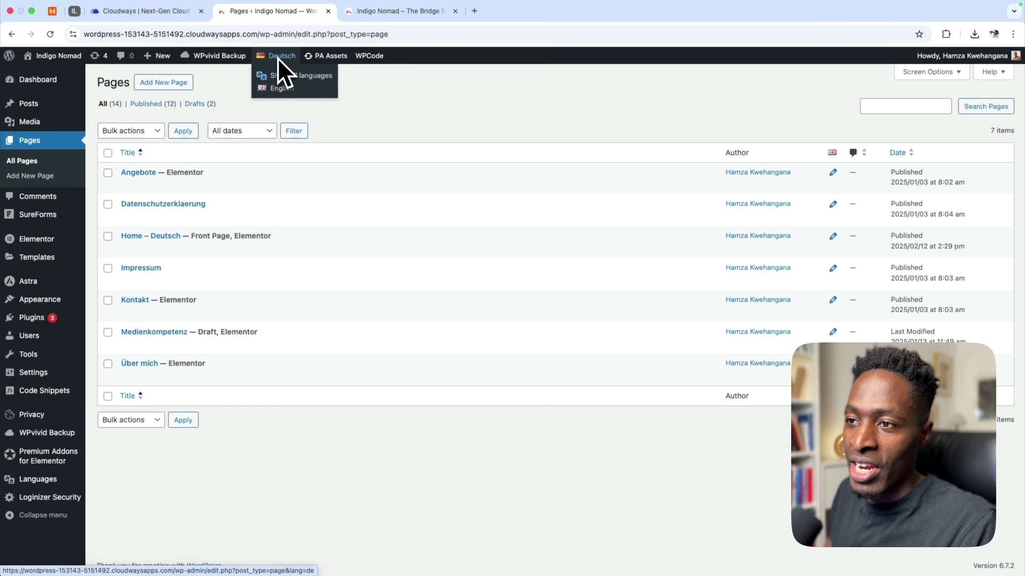
click(284, 75)
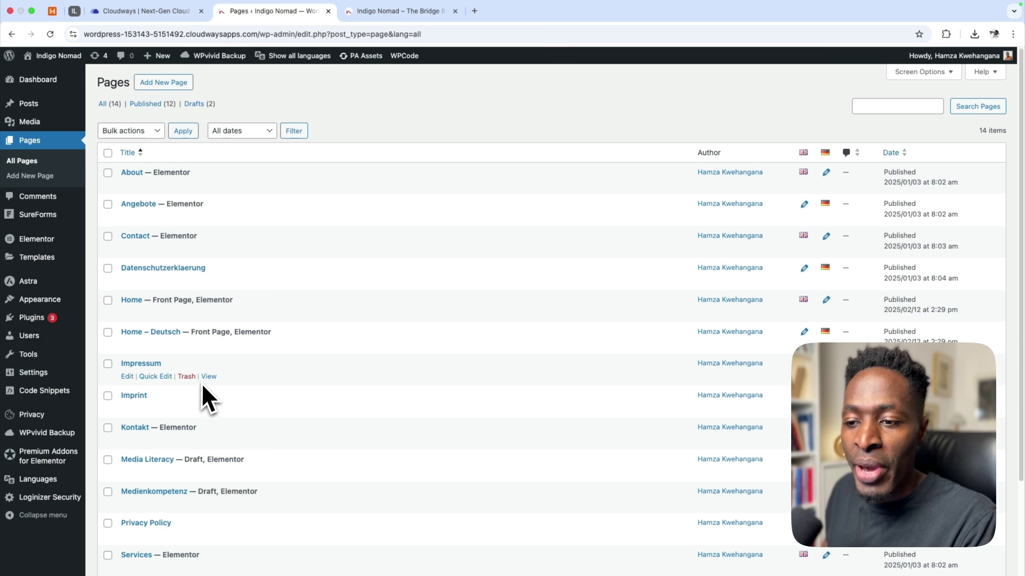
scroll(308, 479, down, 2)
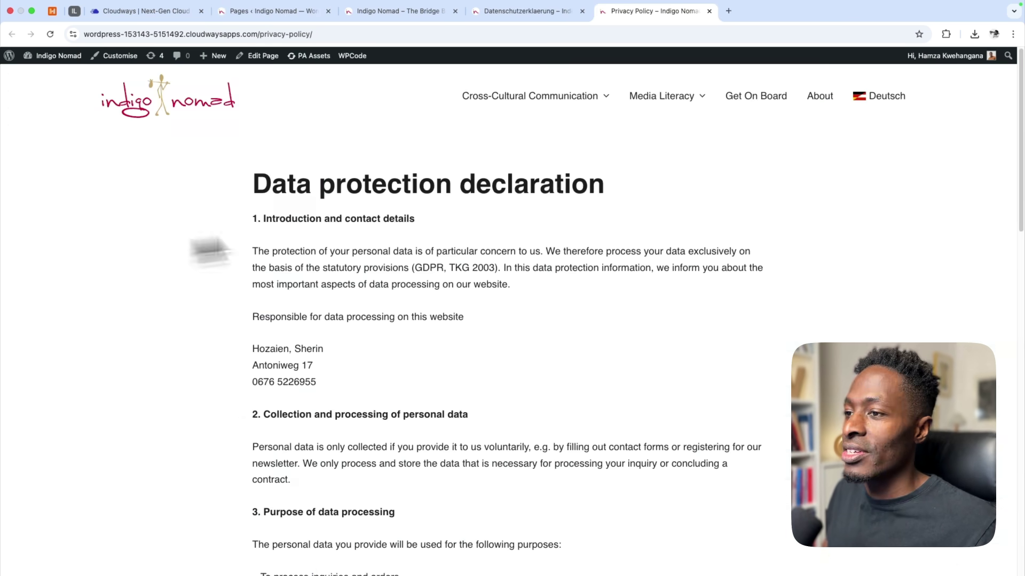
Step: Compare the published English Privacy Policy page with its German Datenschutzerklaerung version
scroll(589, 193, down, 5)
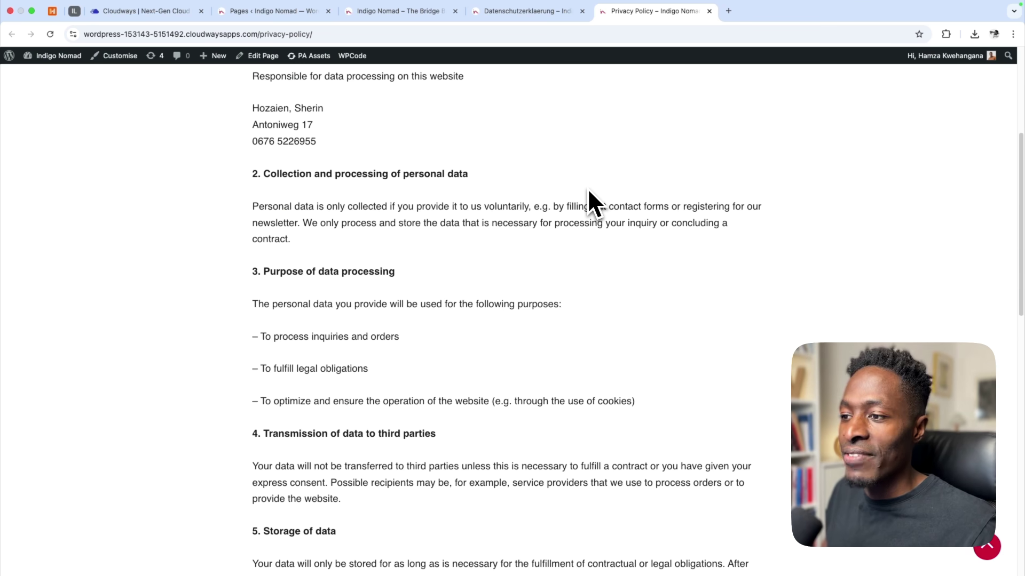
click(539, 15)
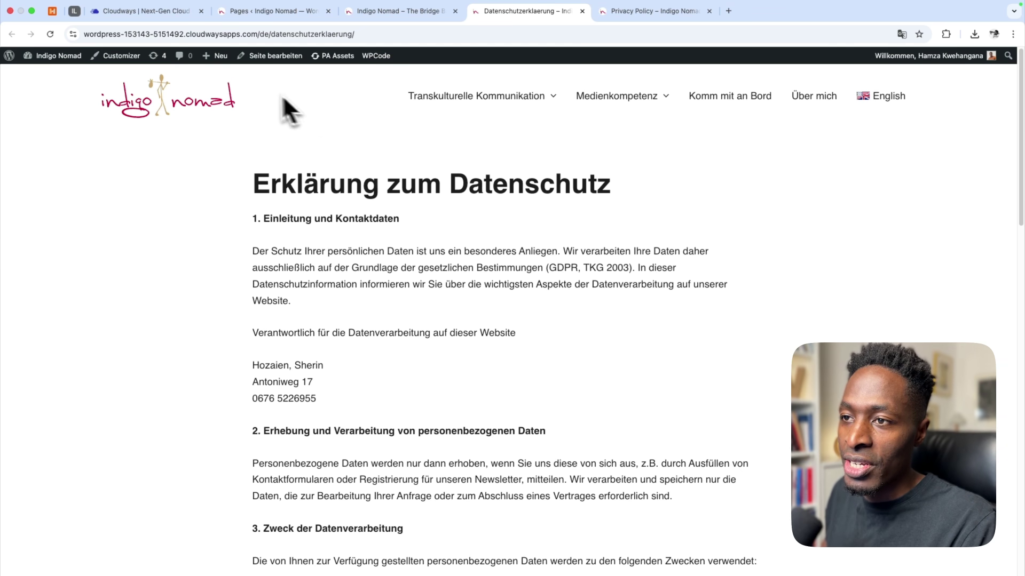
click(621, 12)
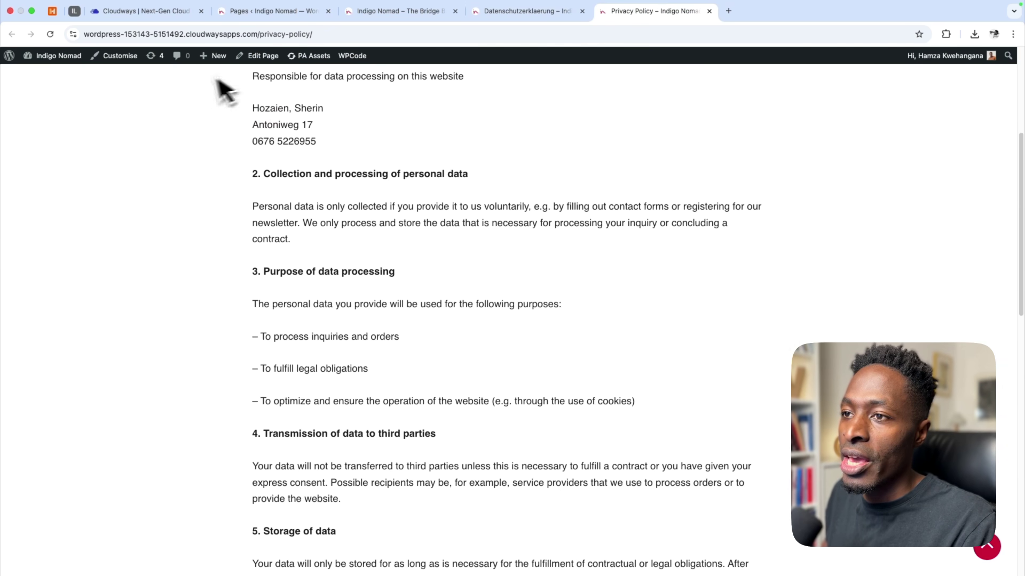
Step: Open the Privacy Policy and Datenschutzerklaerung pages in the page editor to compare their content, and close both editor tabs
click(263, 58)
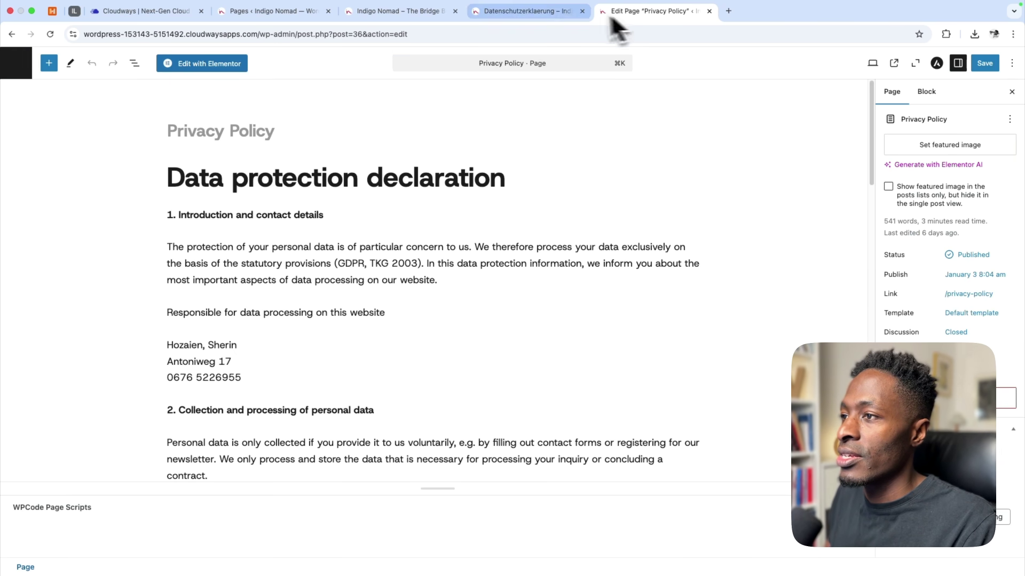
click(551, 12)
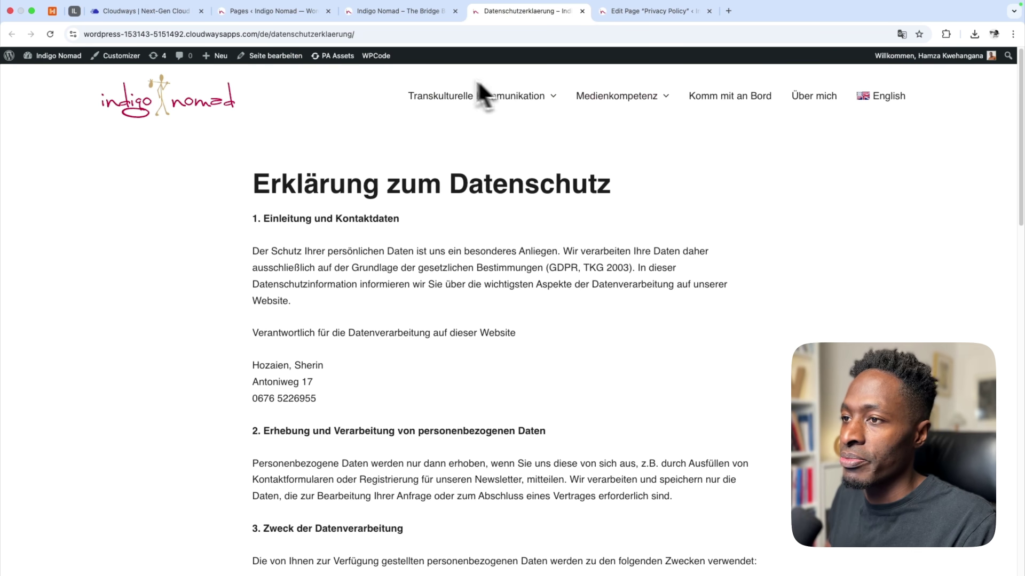
click(283, 62)
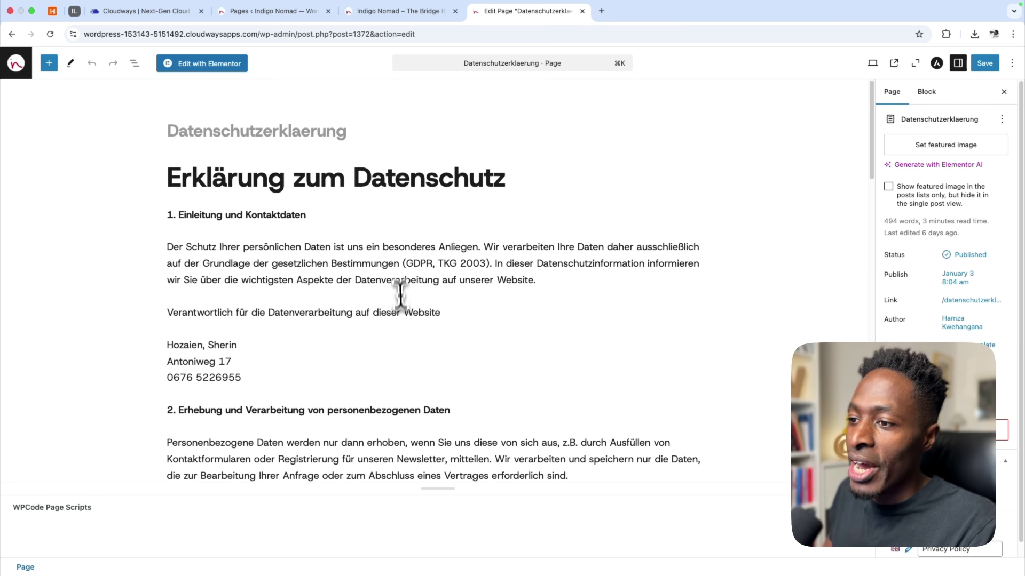
click(401, 283)
click(582, 11)
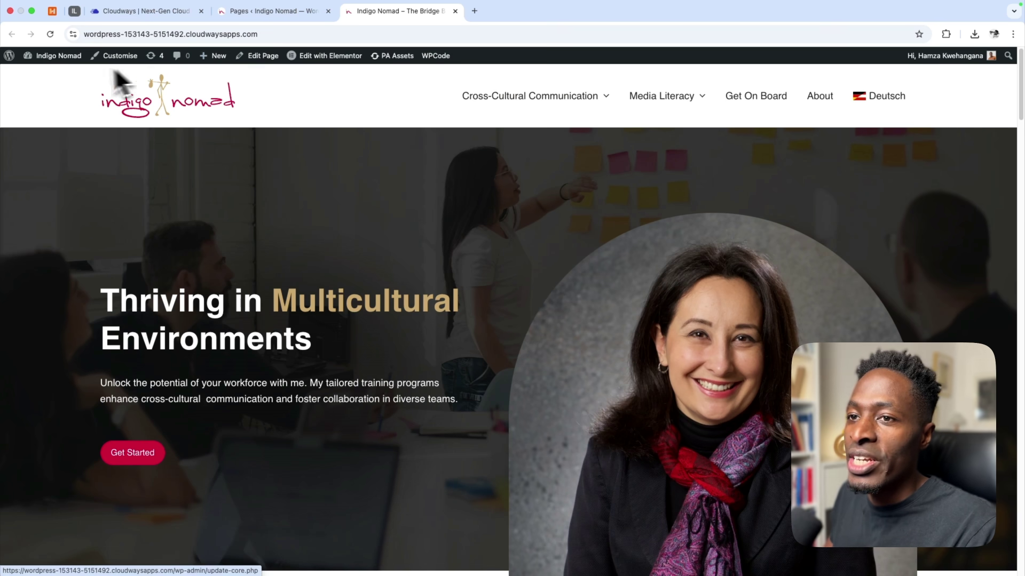
Step: Open the WordPress dashboard in a new tab and add a new page titled Demo
super+click(56, 73)
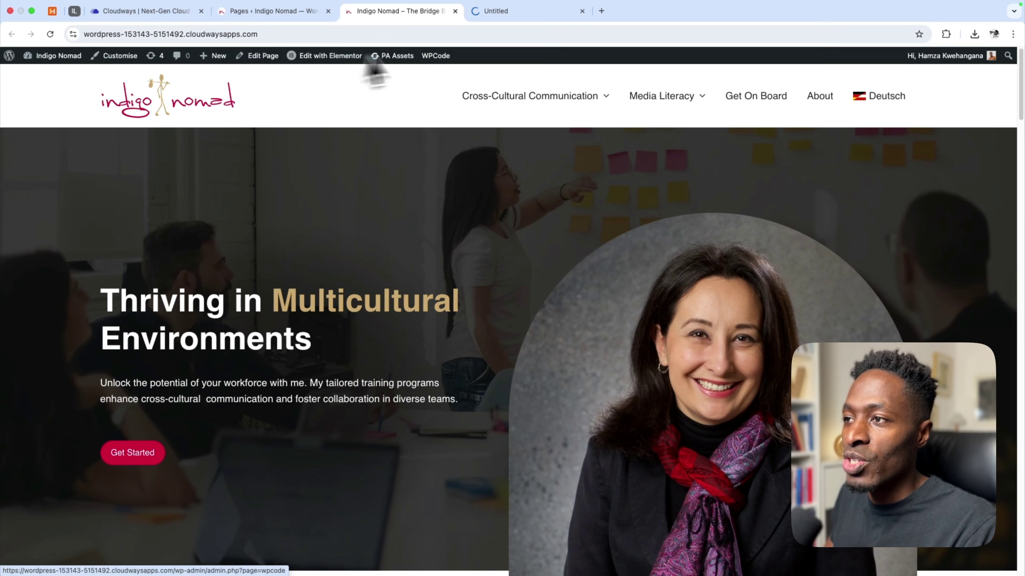
click(515, 20)
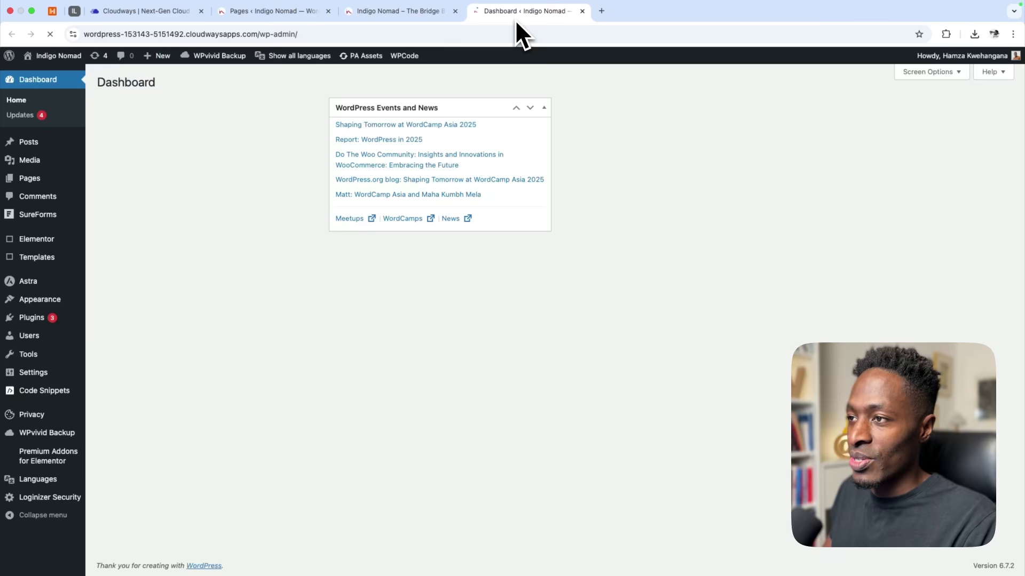
mouse_move(29, 256)
mouse_move(32, 181)
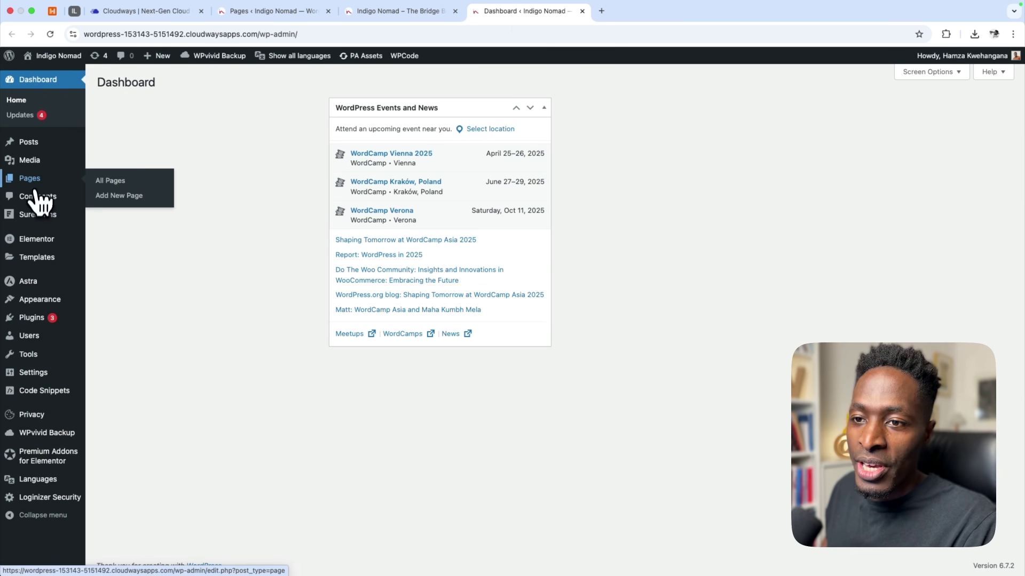
click(104, 181)
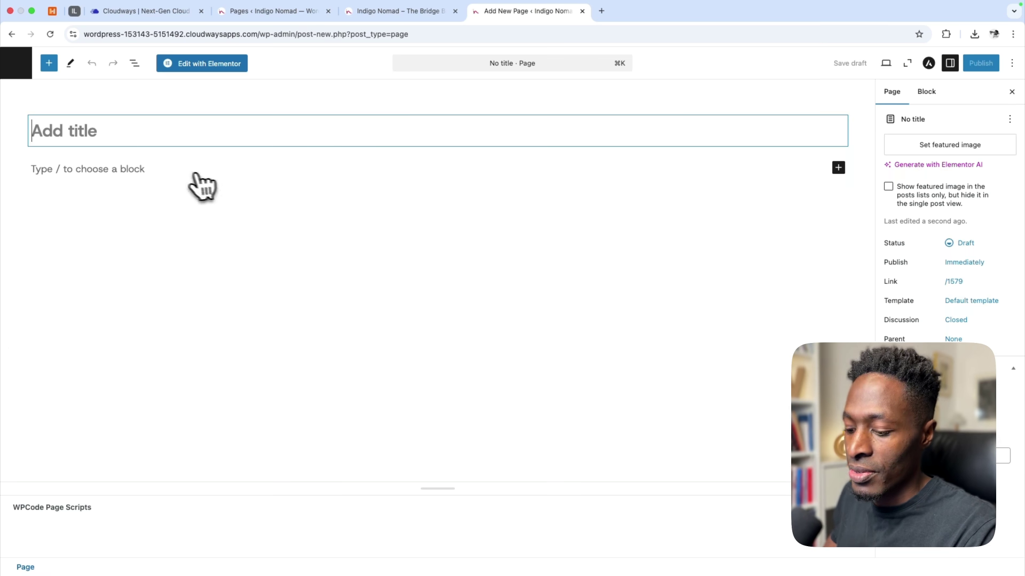
text(Demo)
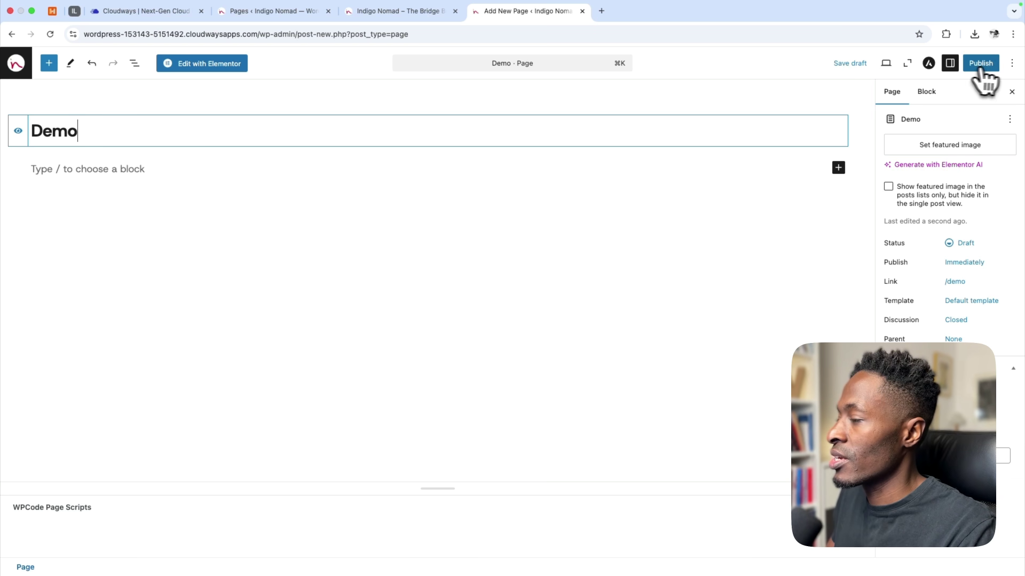
Step: Publish the Demo page with the paragraph "This is a published page" and return to the page list
click(980, 65)
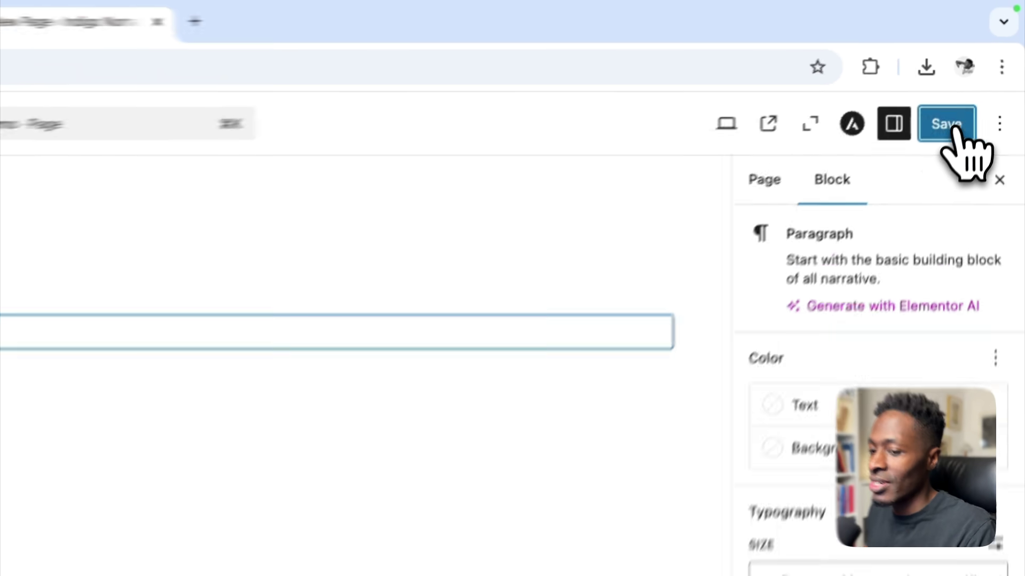
click(953, 127)
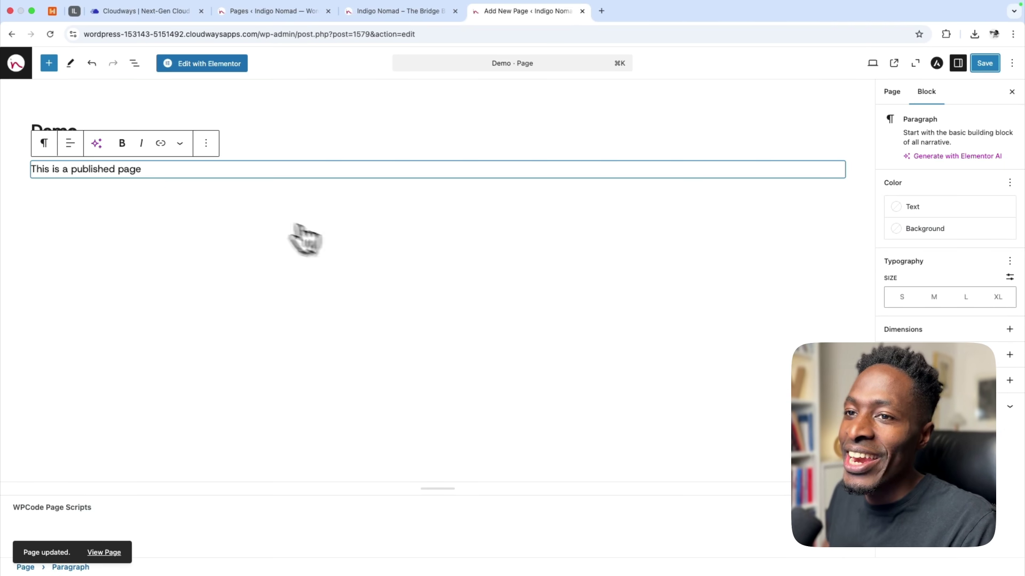
click(15, 67)
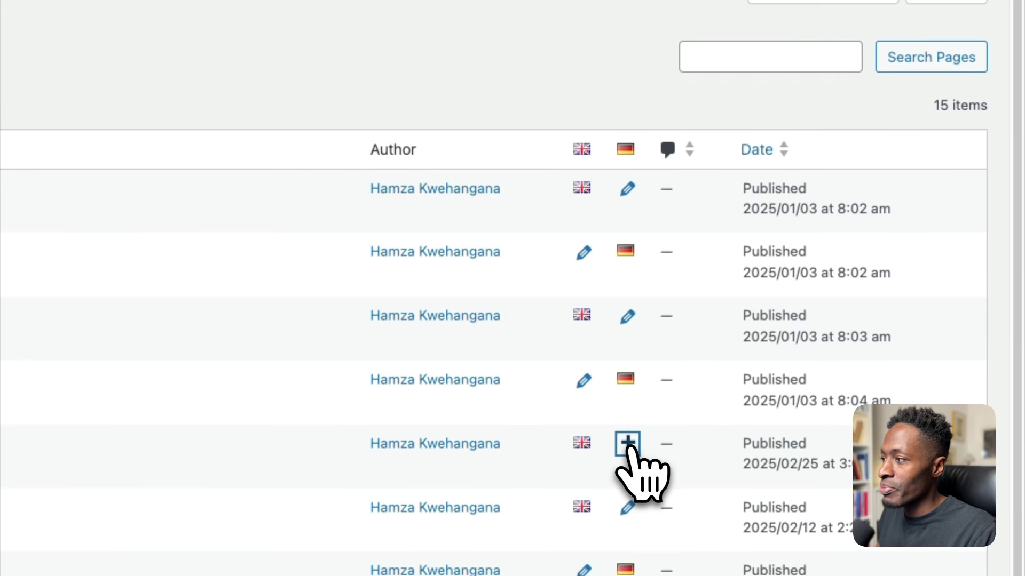
Step: Add a German translation for the Demo page and title it Demo German
click(627, 445)
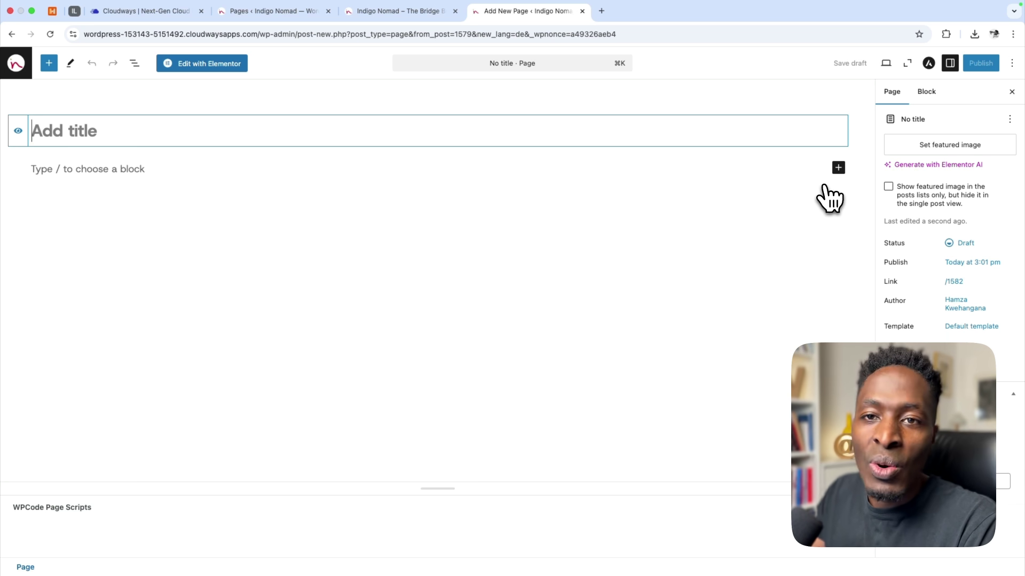
text(Demo German)
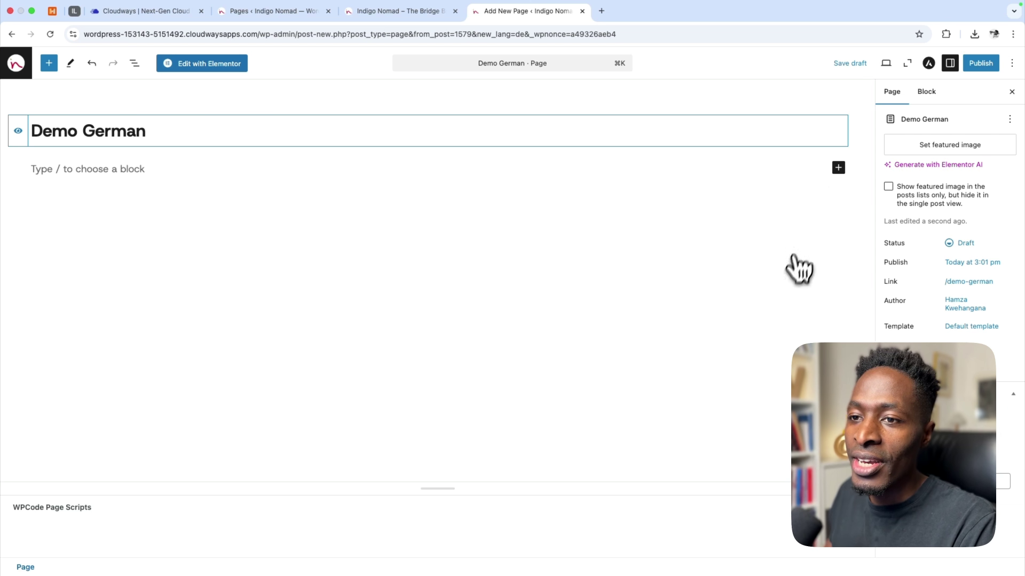
click(130, 168)
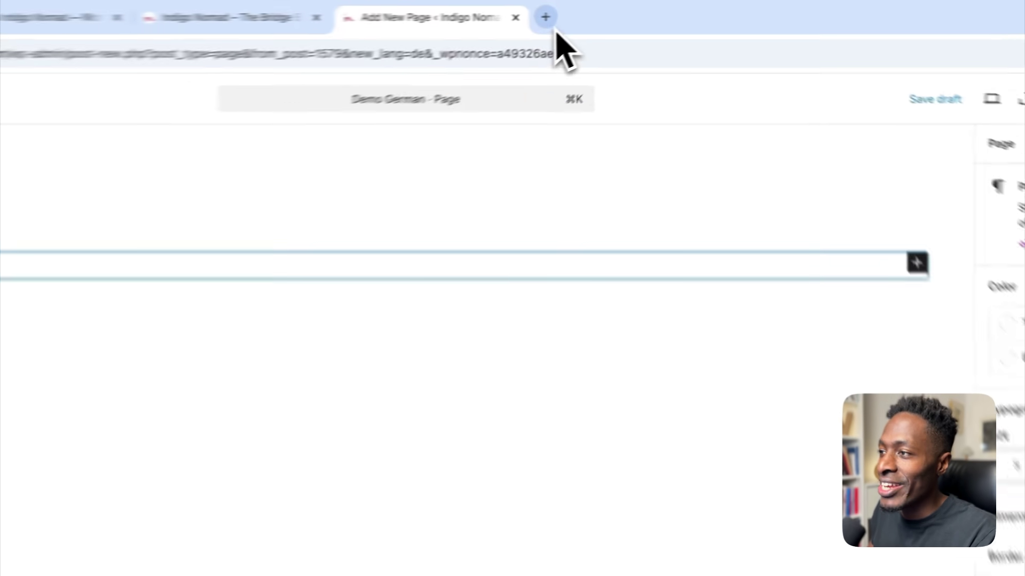
Step: Open DeepL in a new tab, translate "This is a published page" into German, and copy the translation
click(545, 17)
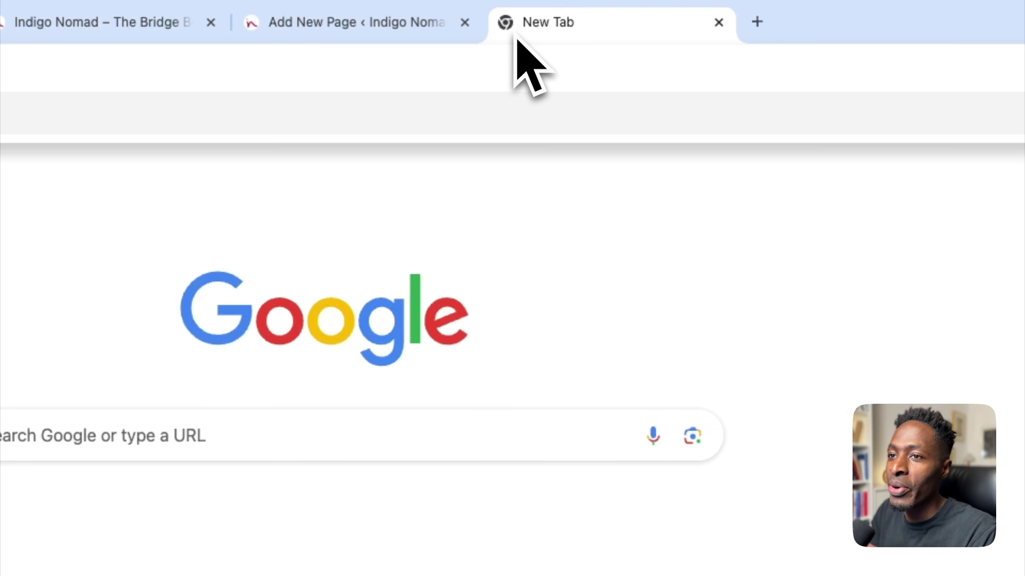
text(deepl)
key(Return)
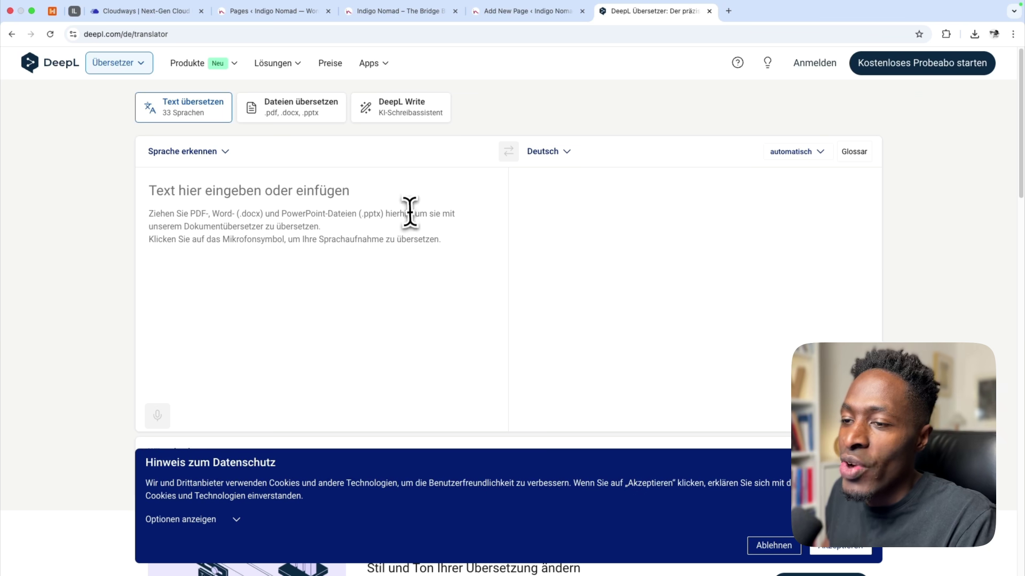
click(288, 199)
text(This is)
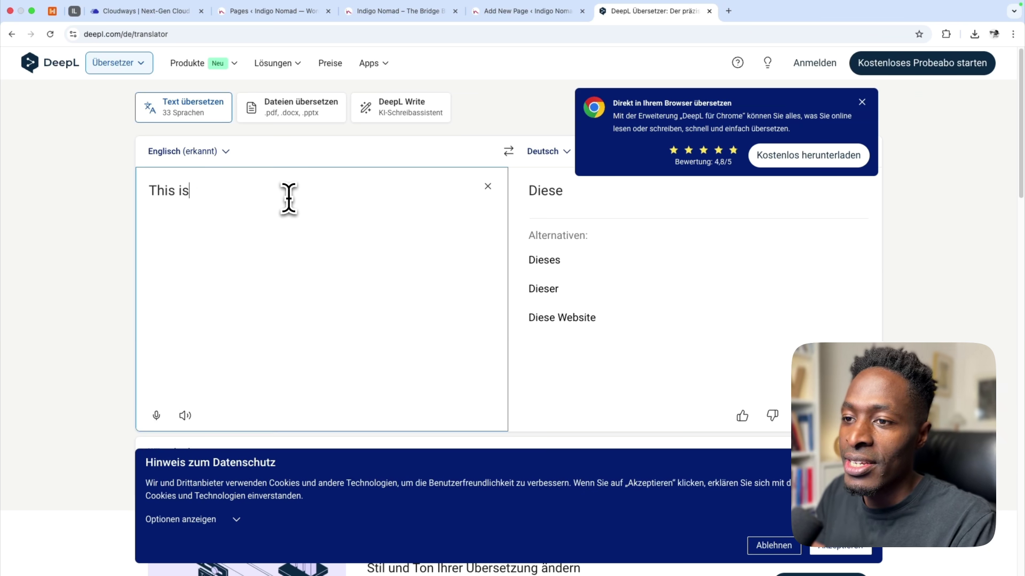
text( a publis)
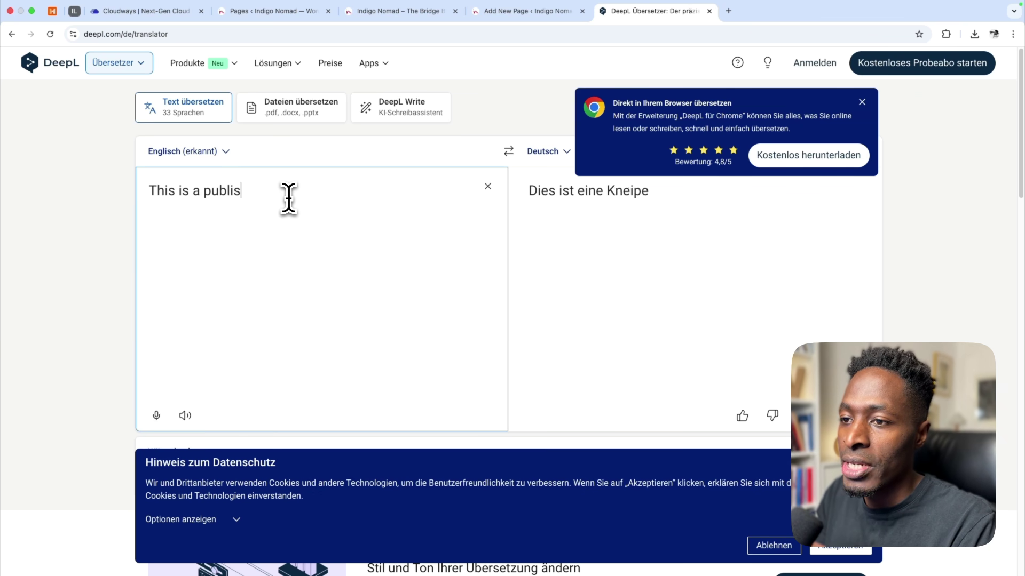
text(hed page)
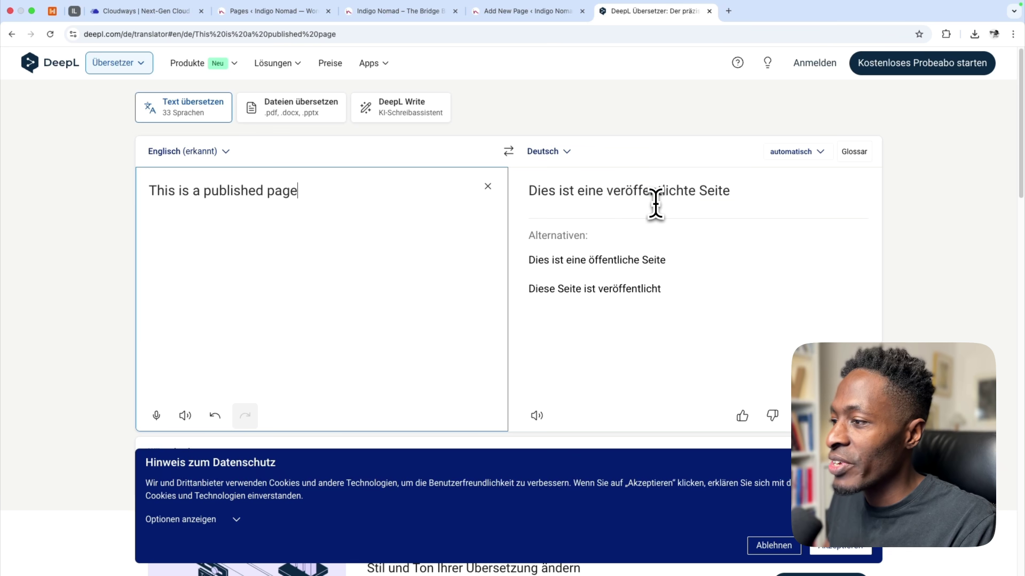
drag(737, 192, 502, 204)
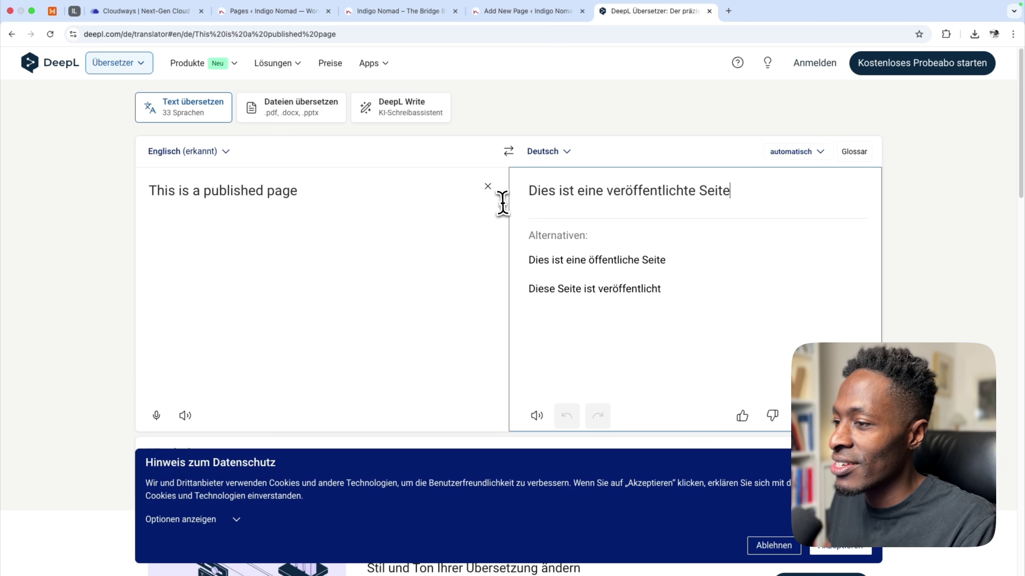
triple_click(563, 193)
key(super+c)
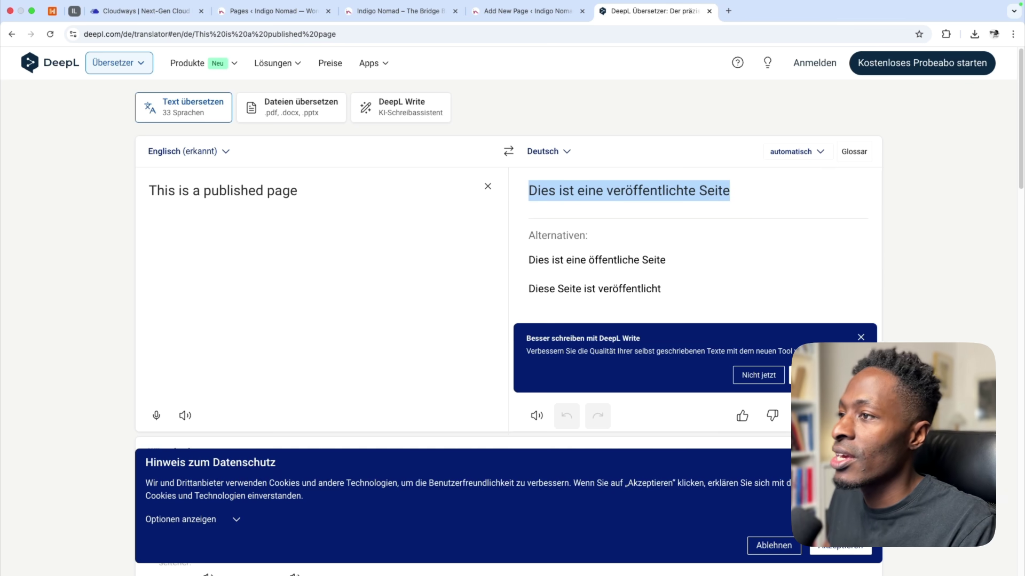
Step: Paste "Dies ist eine veröffentlichte Seite" as the Demo German page's content, publish it, and return to the page list
click(504, 22)
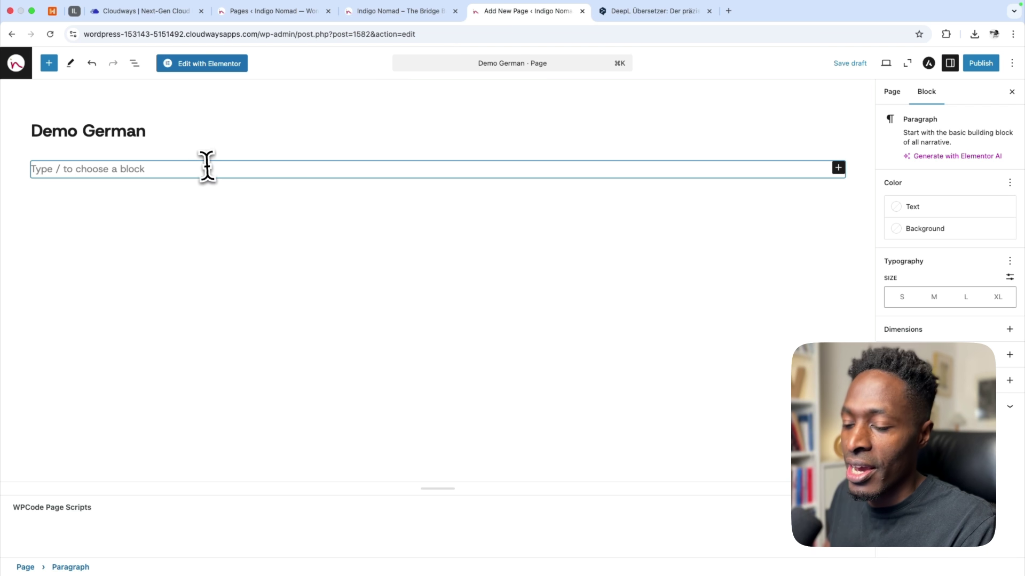
key(super+v)
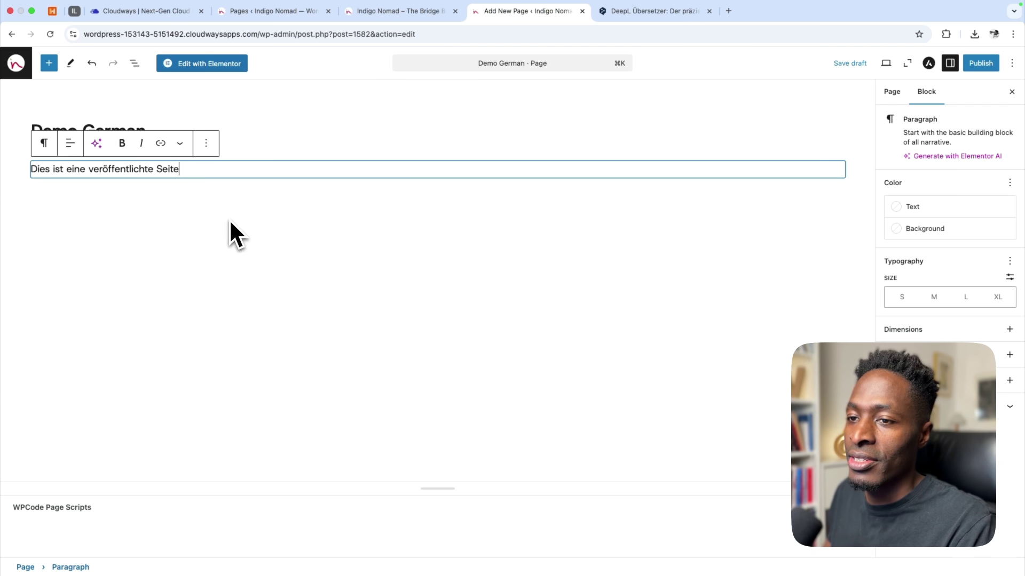
key(Return)
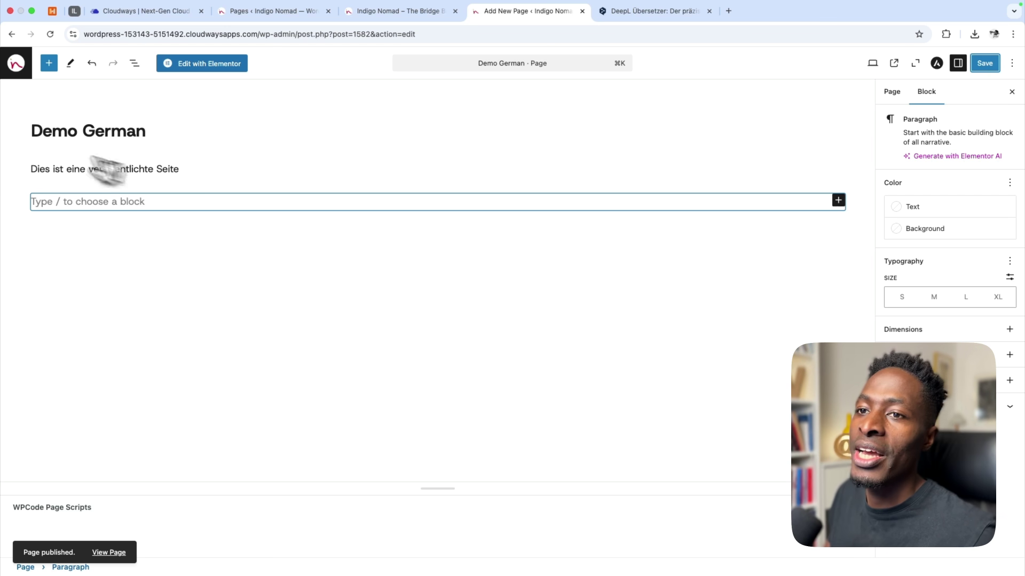
click(16, 66)
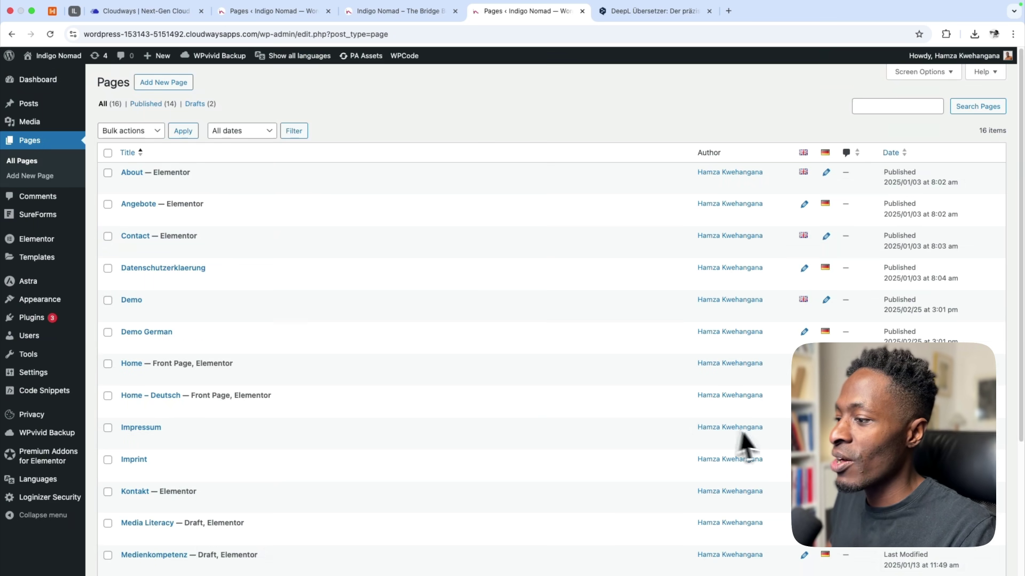
Step: Filter the page list to Deutsch and open the Angebote page in the Elementor editor in a new tab
scroll(599, 343, down, 3)
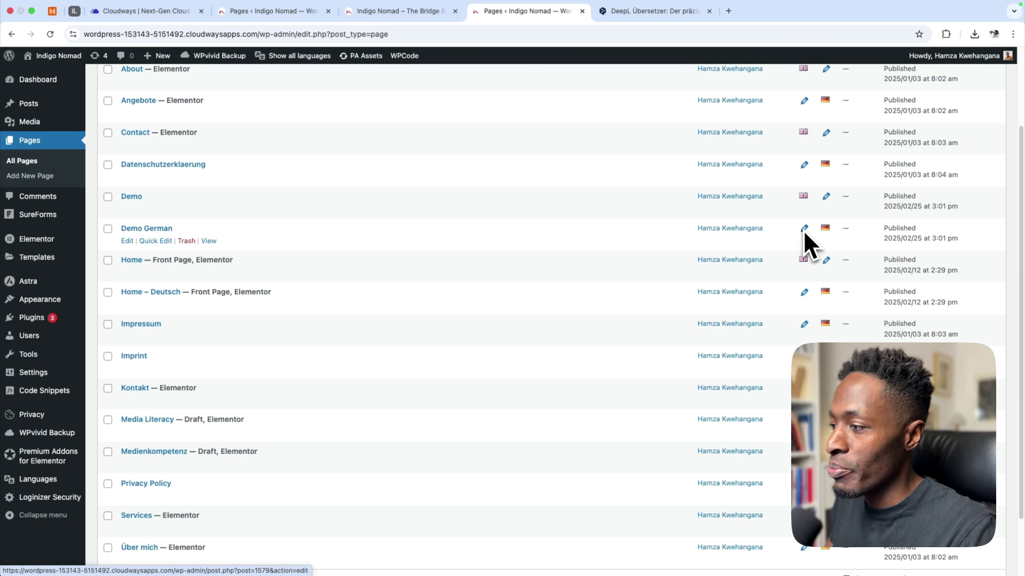
scroll(829, 201, up, 3)
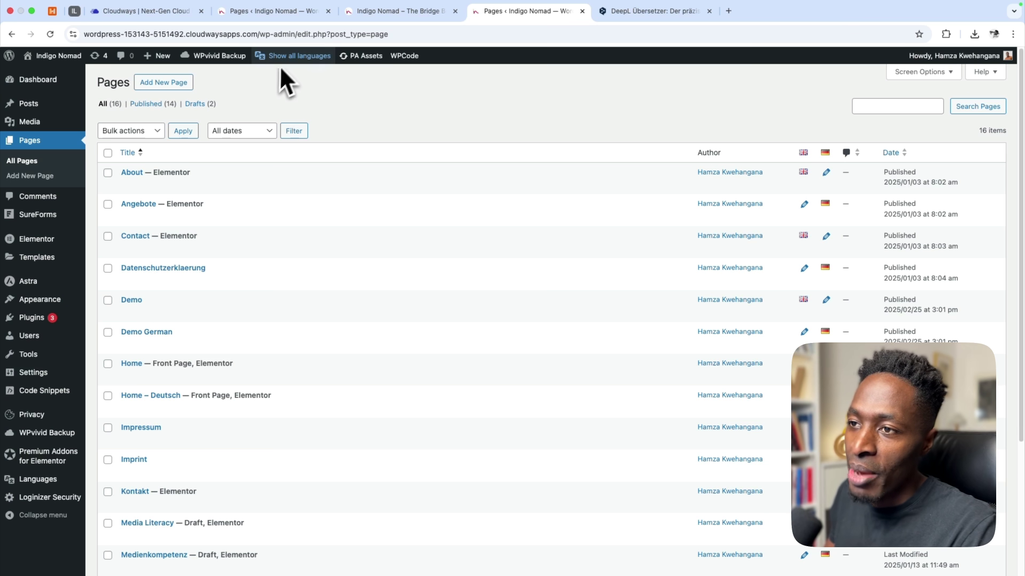
mouse_move(288, 54)
click(288, 90)
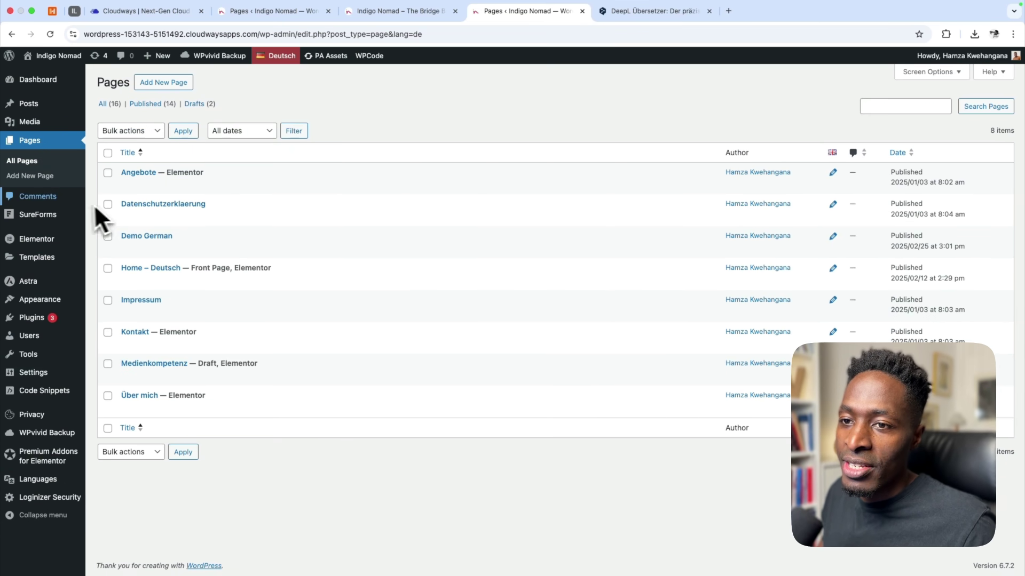
click(36, 162)
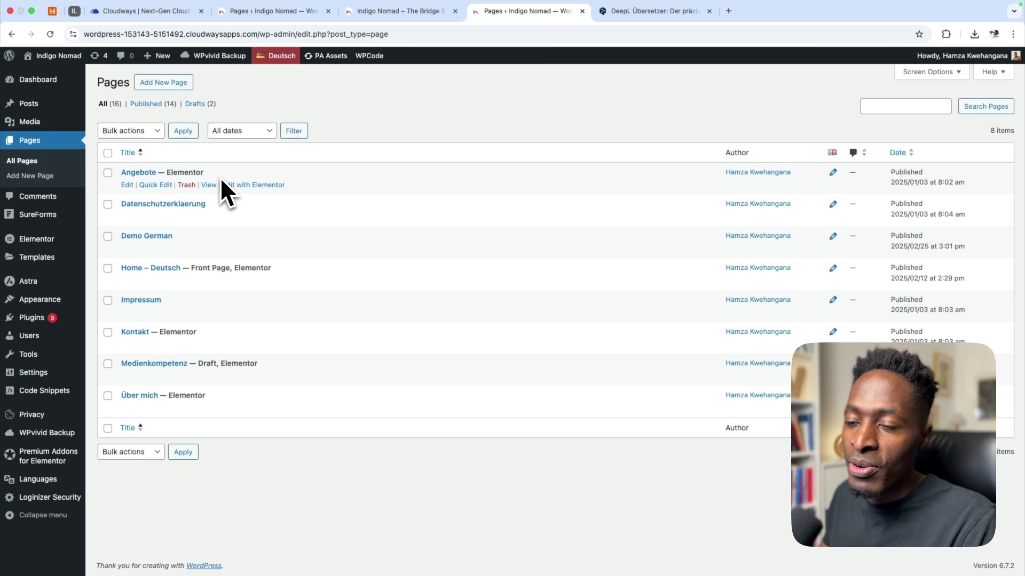
click(246, 186)
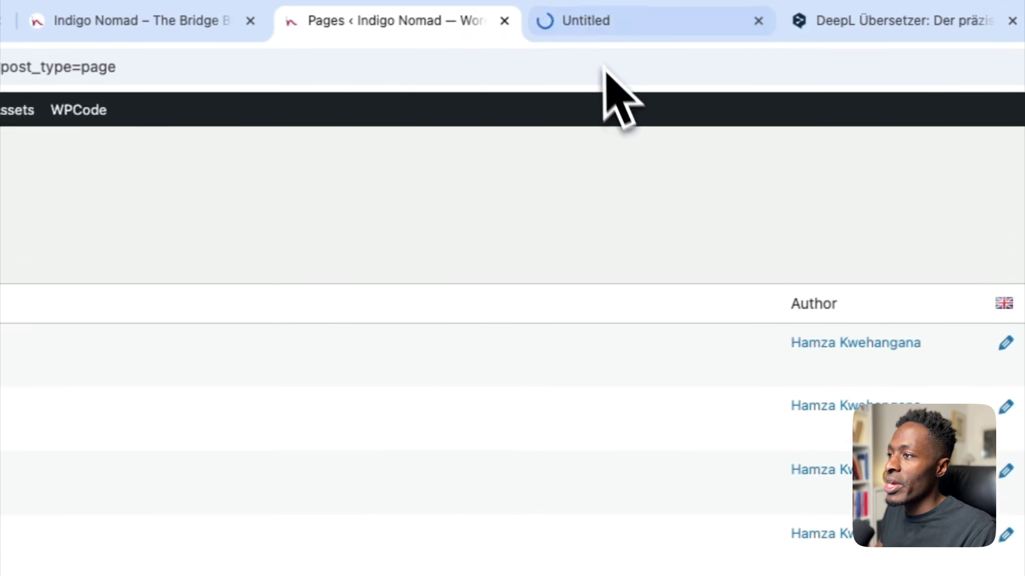
click(589, 32)
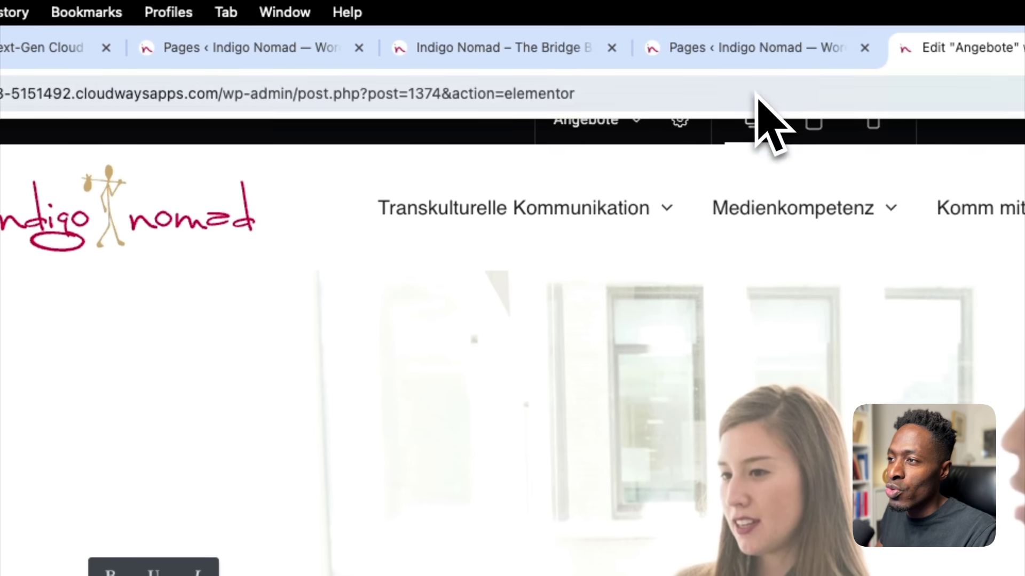
Step: Show pages in all languages in the page list and open the Services page in the Elementor editor in a new tab
click(528, 13)
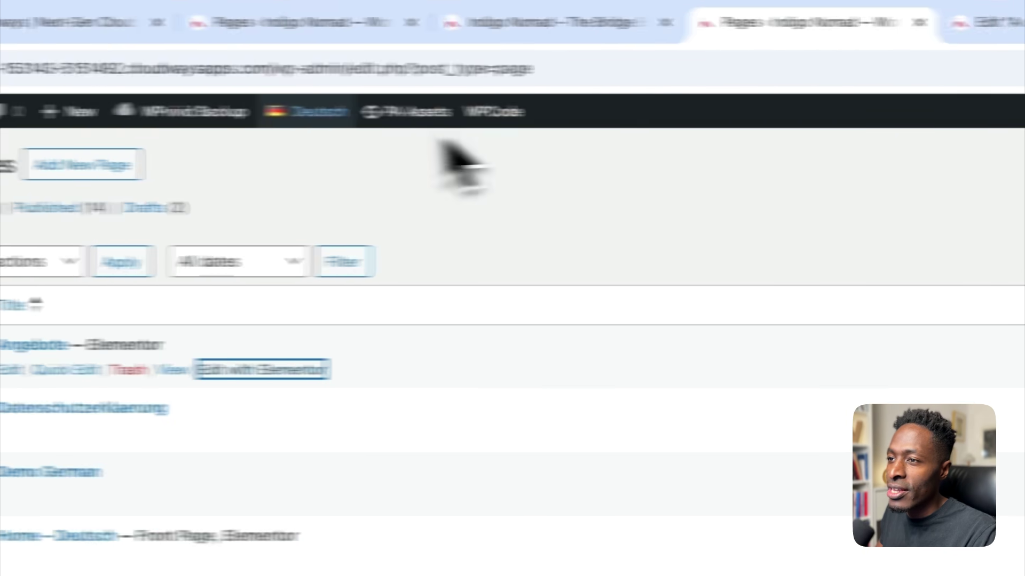
mouse_move(213, 124)
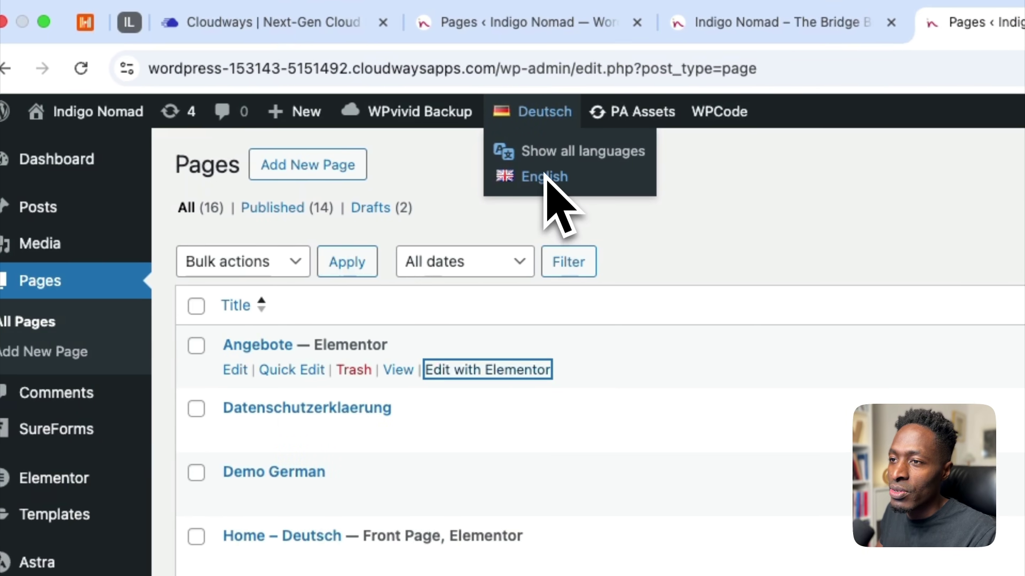
click(544, 178)
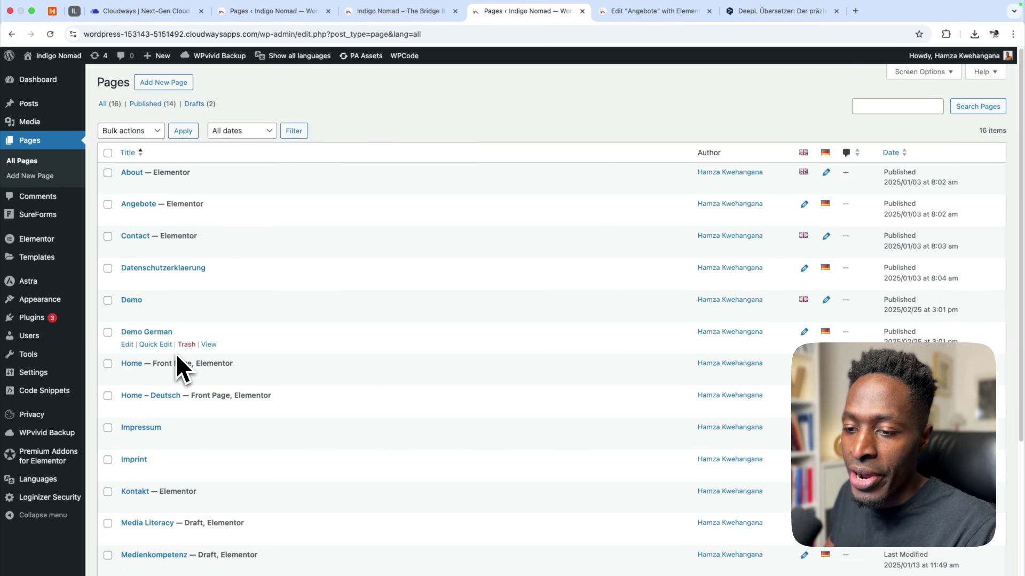
scroll(177, 357, down, 5)
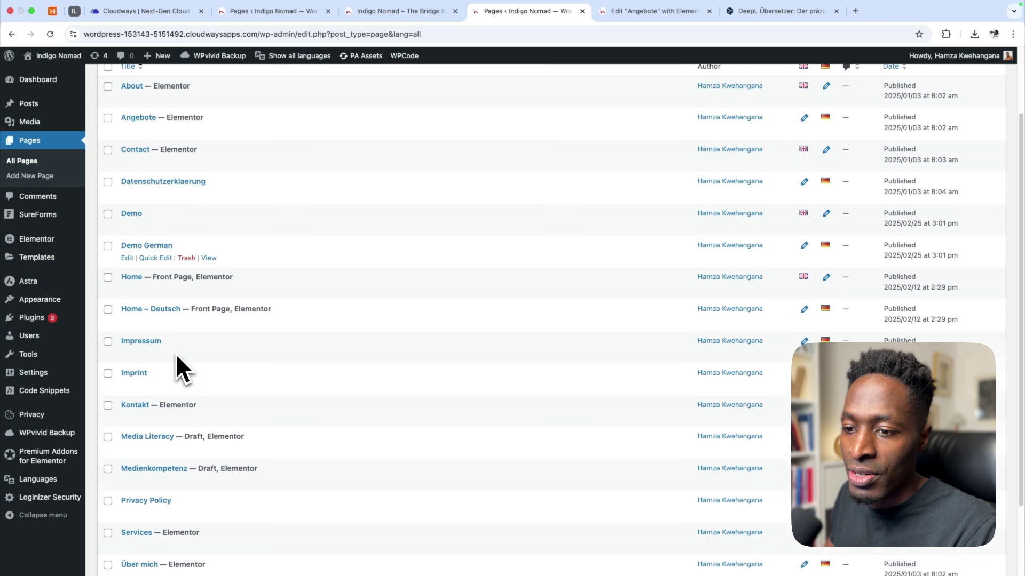
scroll(177, 374, down, 4)
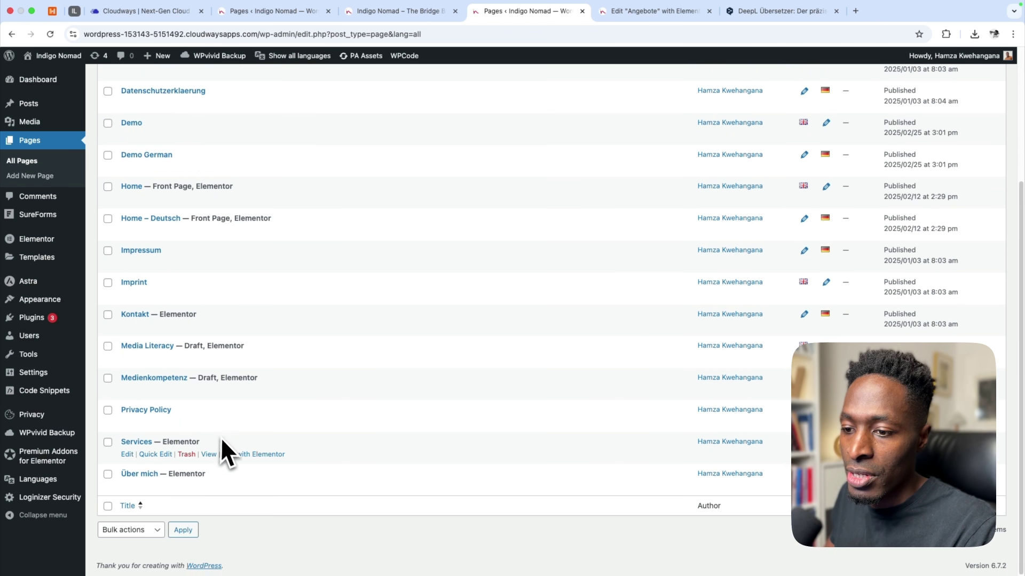
super+click(231, 455)
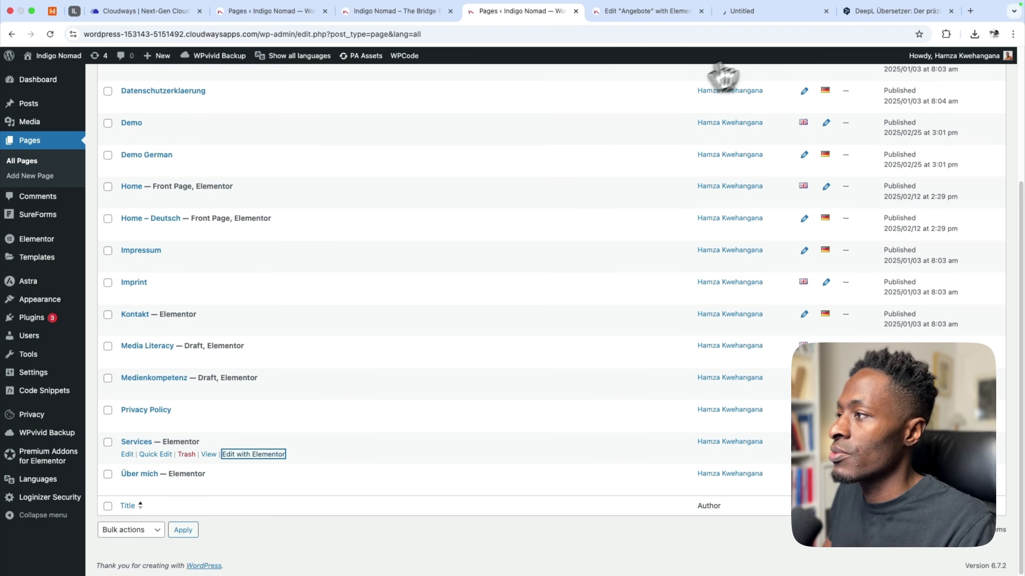
Step: Place the Services editor tab before the Angebote tab and compare the two language versions
drag(760, 24, 677, 27)
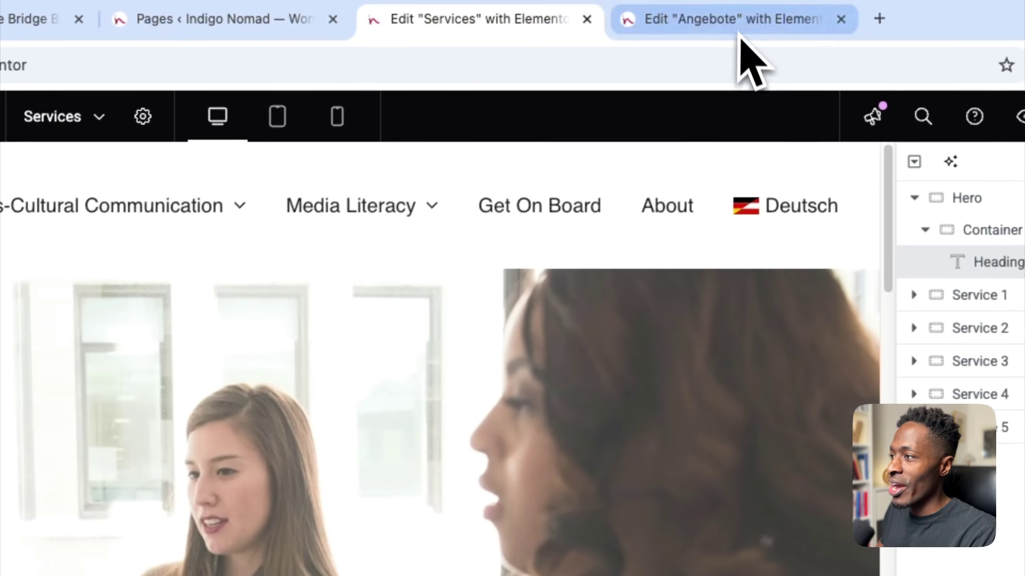
click(739, 21)
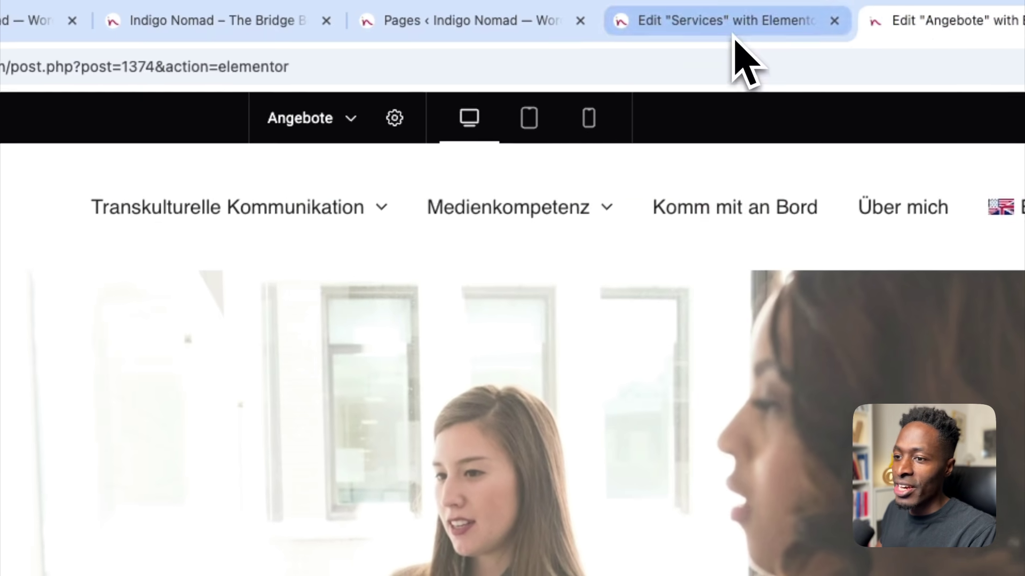
click(734, 40)
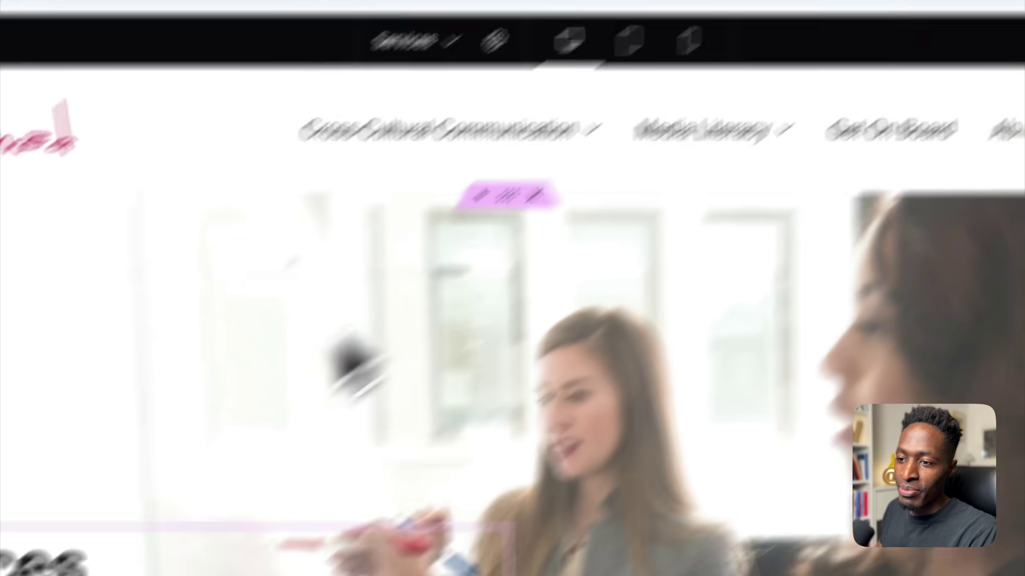
Step: Select the main heading on the Services page and highlight its title text
click(272, 421)
double_click(265, 422)
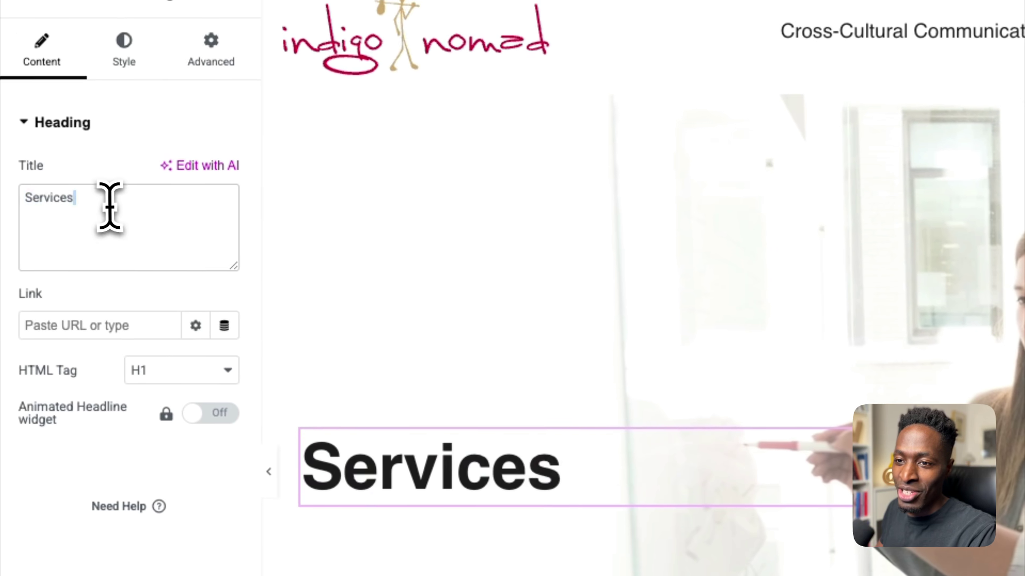
double_click(112, 208)
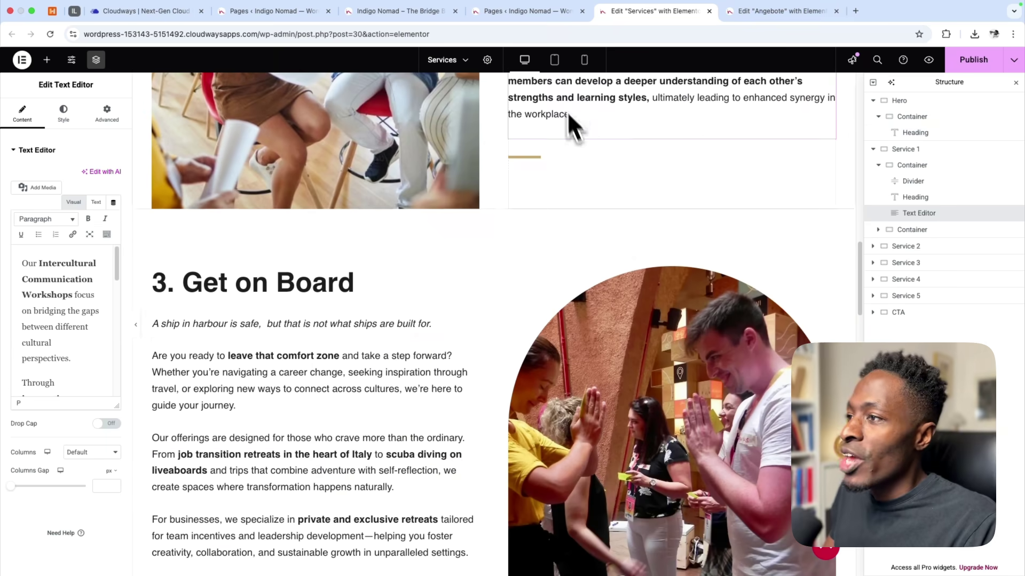
Step: Close the Services and Angebote editors without saving and return to the page list
click(708, 11)
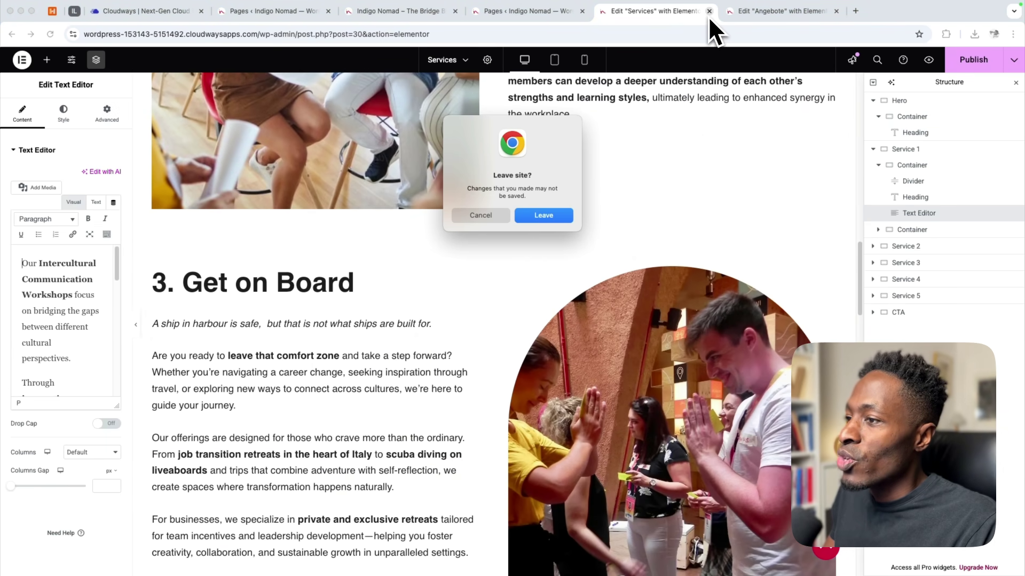
click(528, 219)
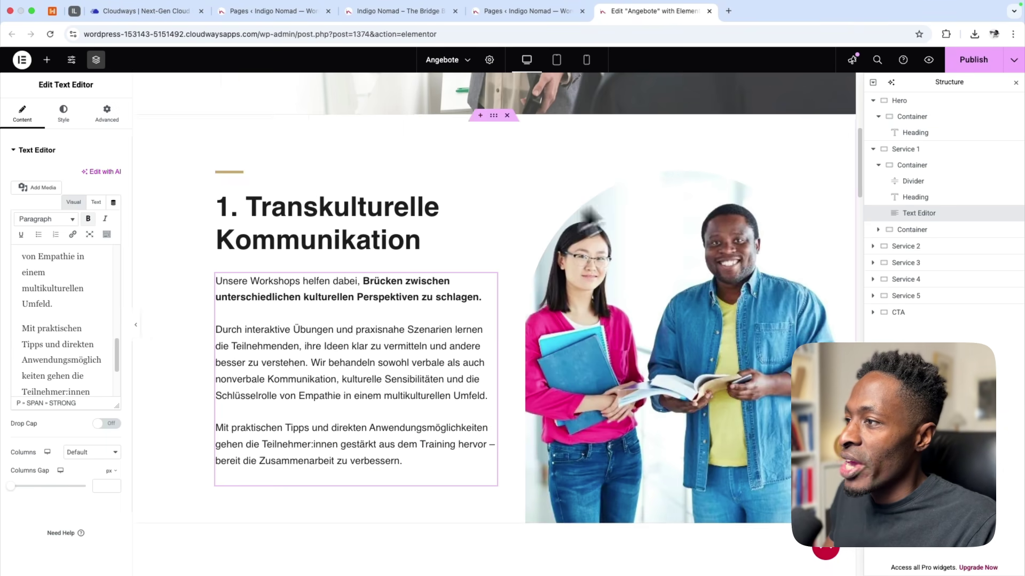
click(709, 11)
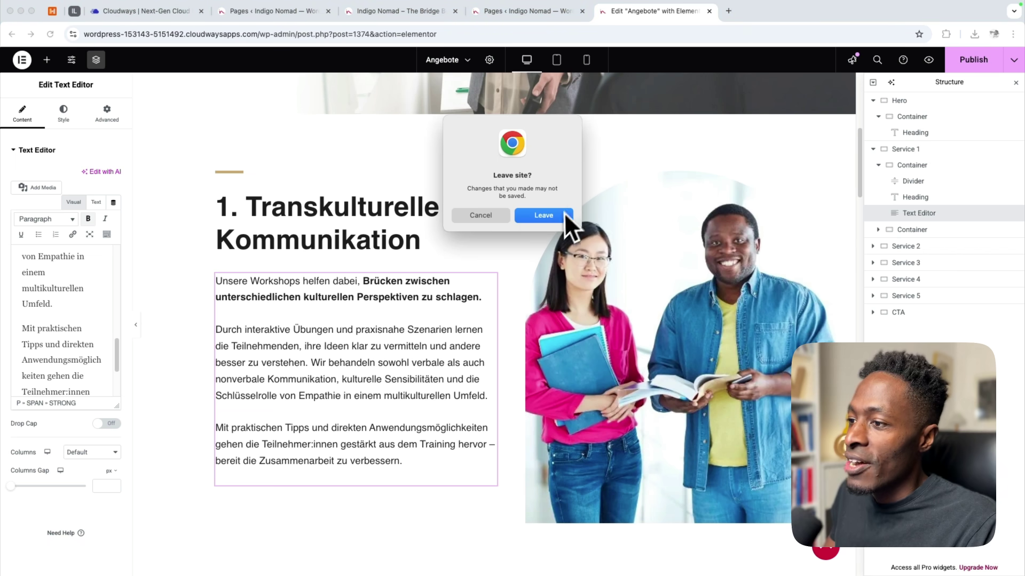
click(536, 215)
scroll(470, 292, up, 4)
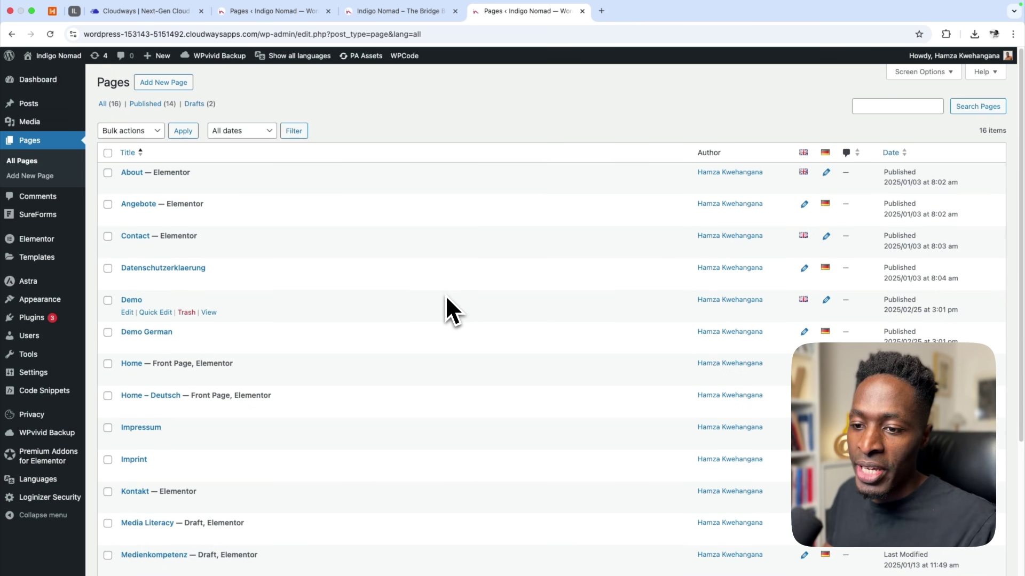
Step: Open the Kontakt and Contact pages in the Elementor editor, each in a new tab
scroll(448, 295, down, 3)
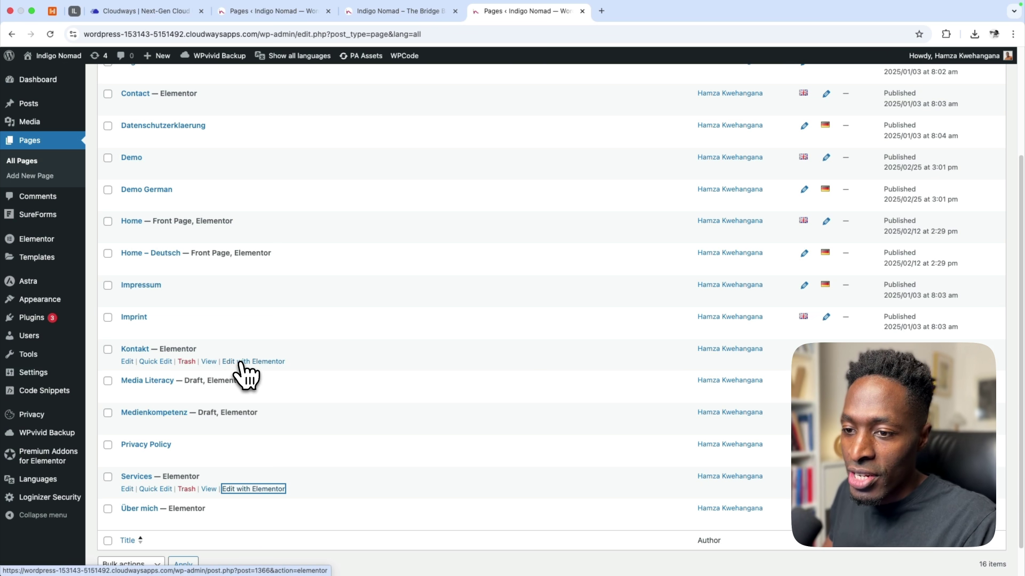
super+click(240, 362)
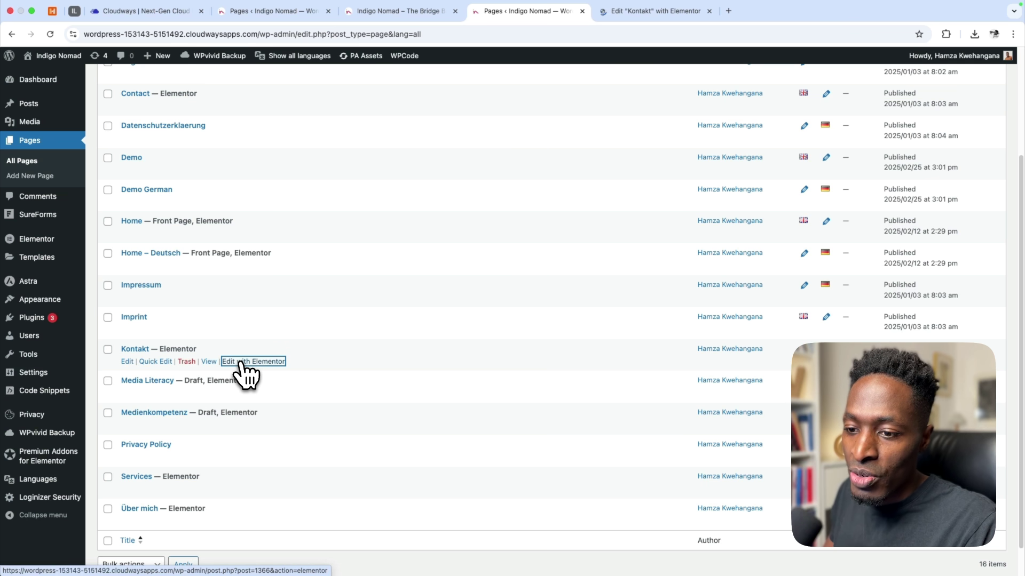
scroll(245, 373, up, 3)
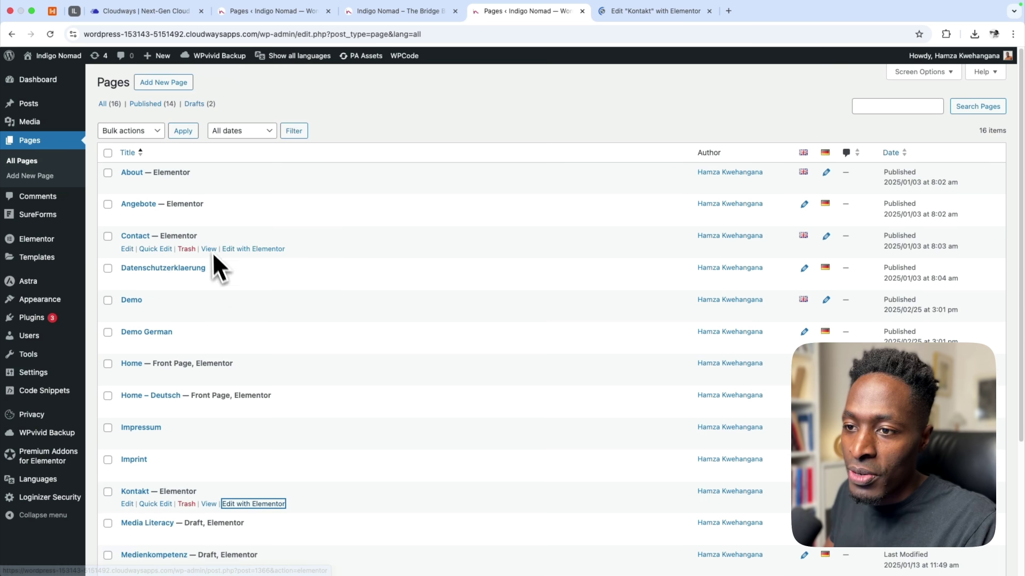
super+click(265, 259)
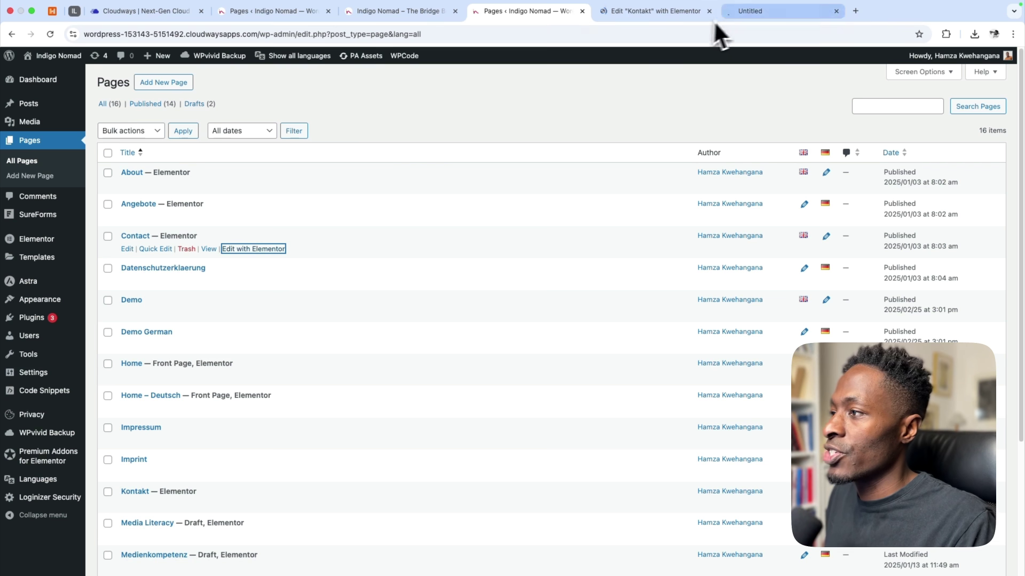
Step: Place the Contact editor tab before the Kontakt tab and compare the contact details and forms of both language versions
click(743, 16)
drag(742, 17, 615, 18)
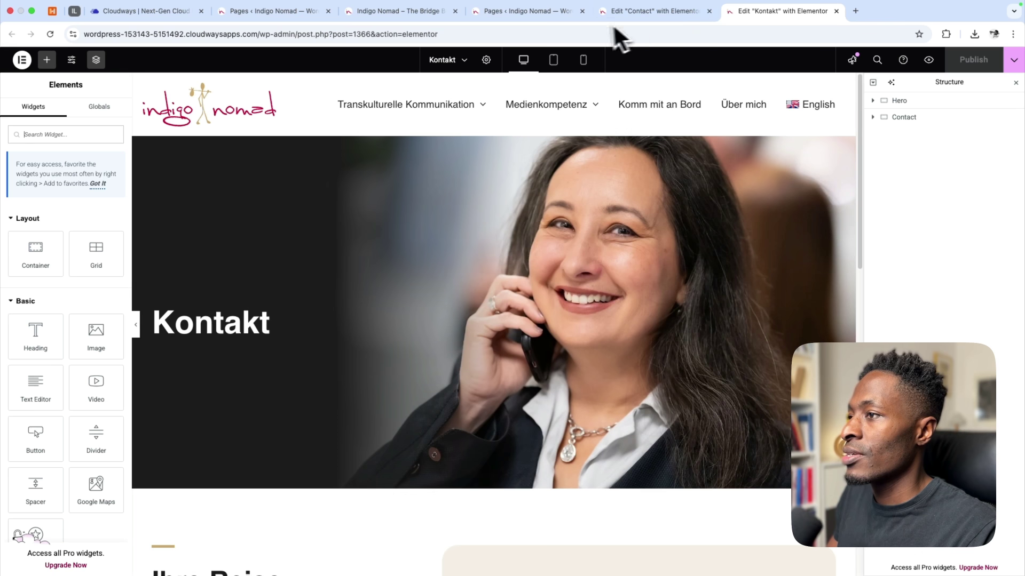
click(646, 15)
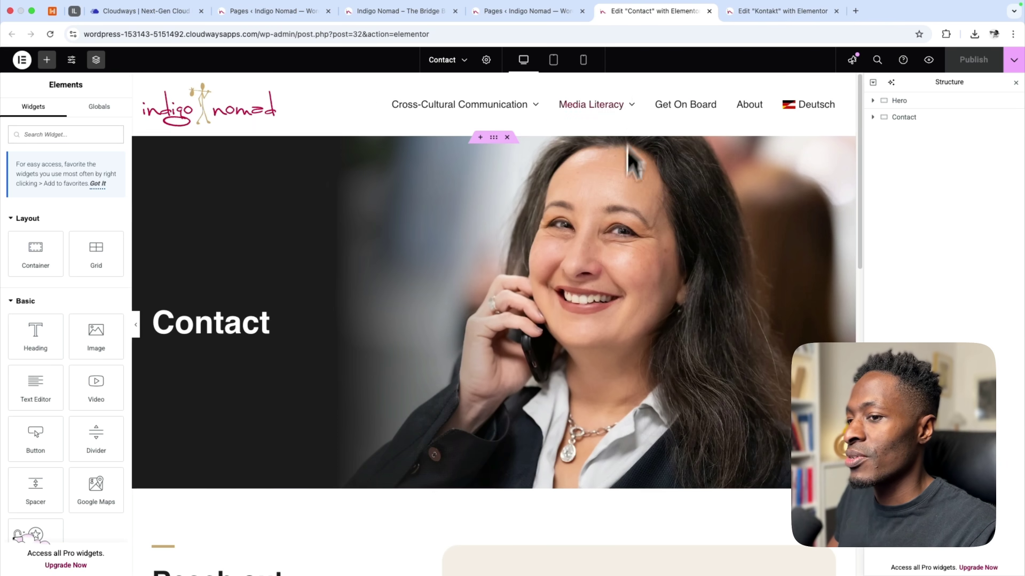
scroll(614, 275, down, 10)
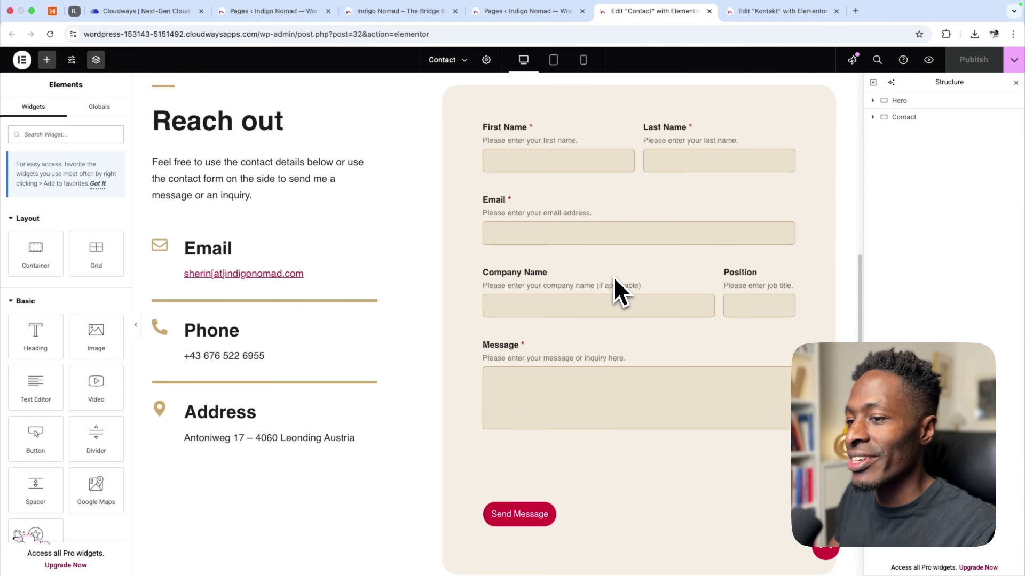
click(778, 19)
scroll(613, 236, down, 8)
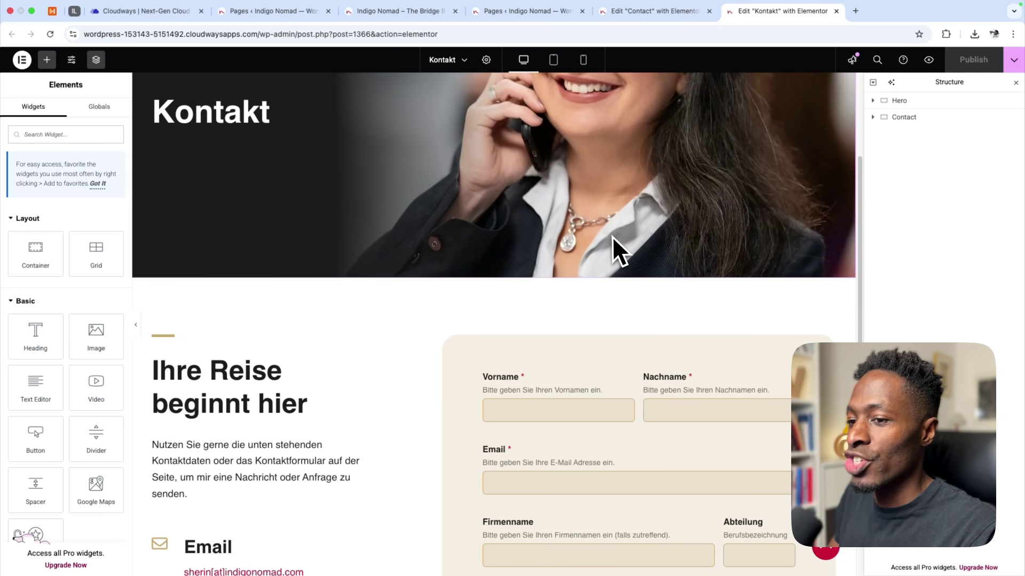
scroll(613, 236, down, 2)
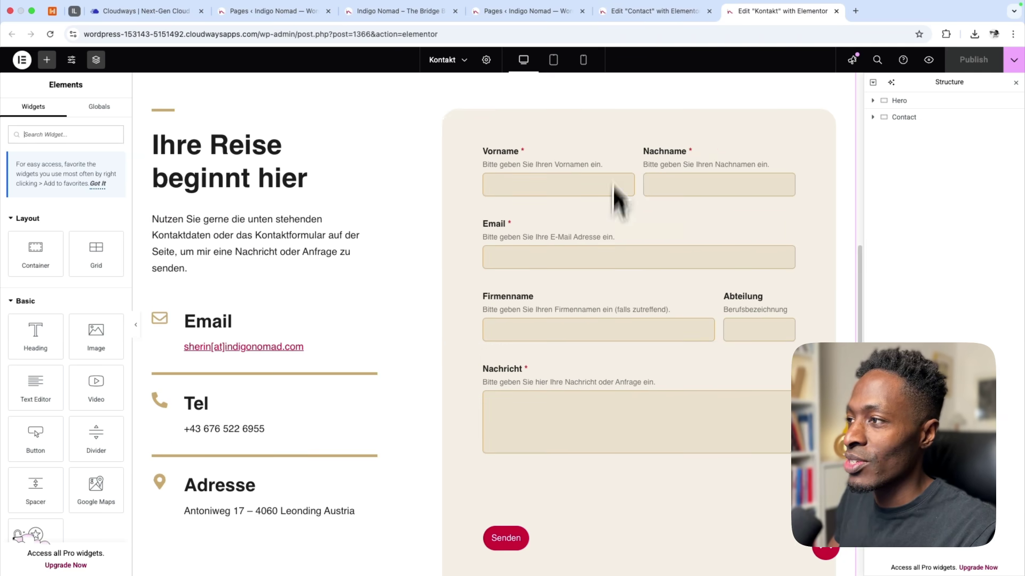
click(632, 13)
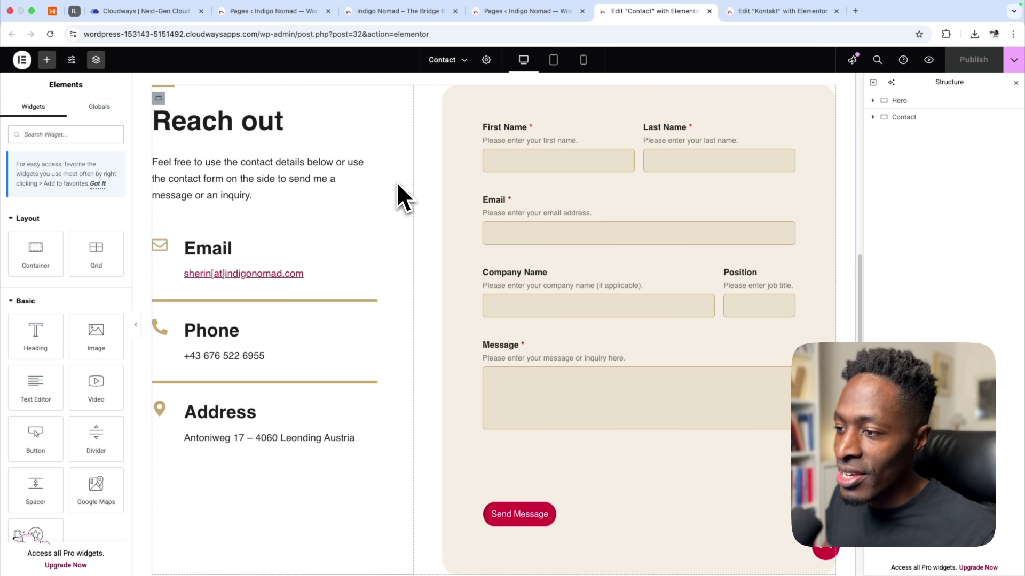
click(792, 13)
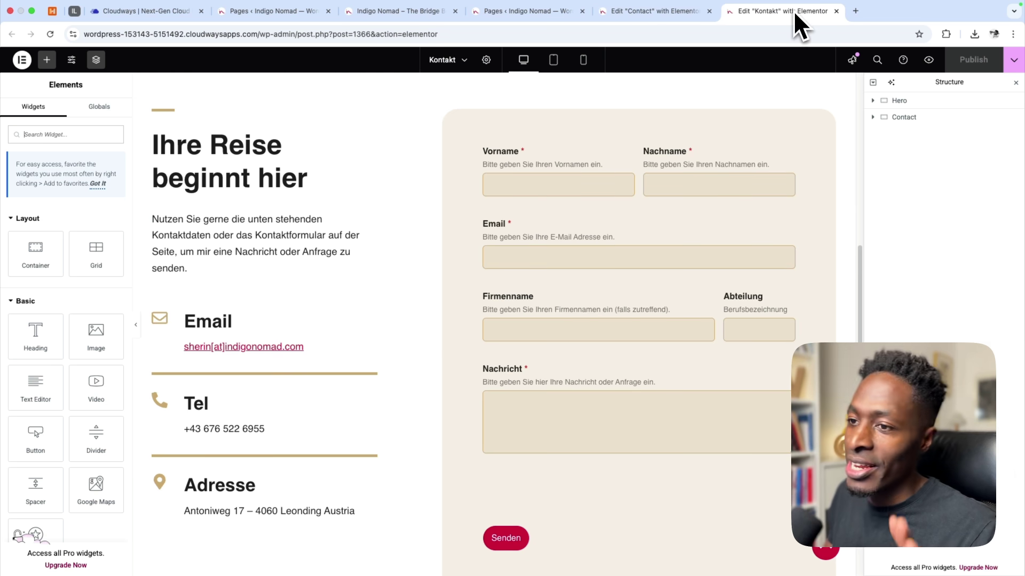
Step: Inspect the "Ihre Reise beginnt hier" heading and the introductory text below it on the Kontakt page
click(296, 168)
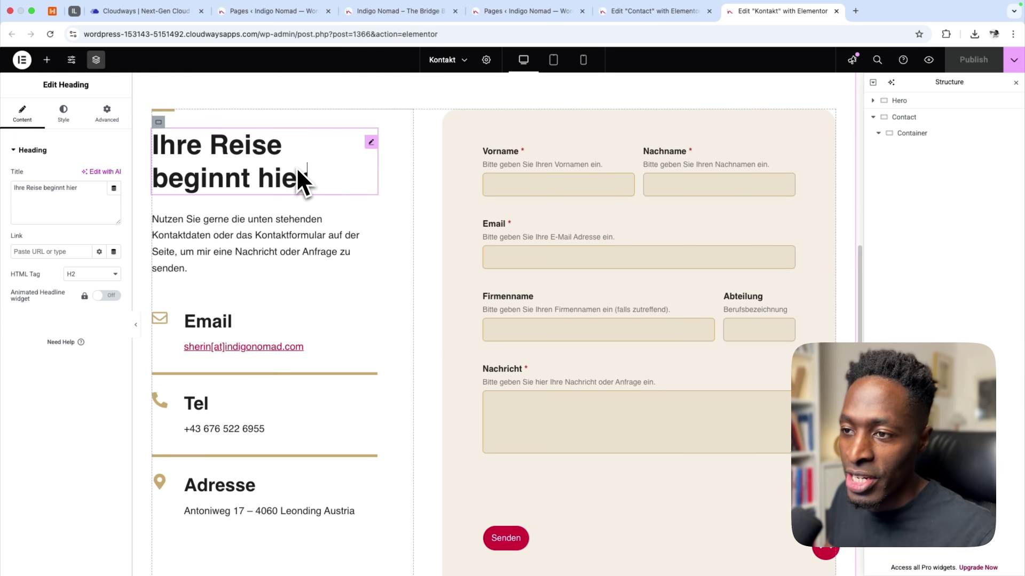
click(232, 235)
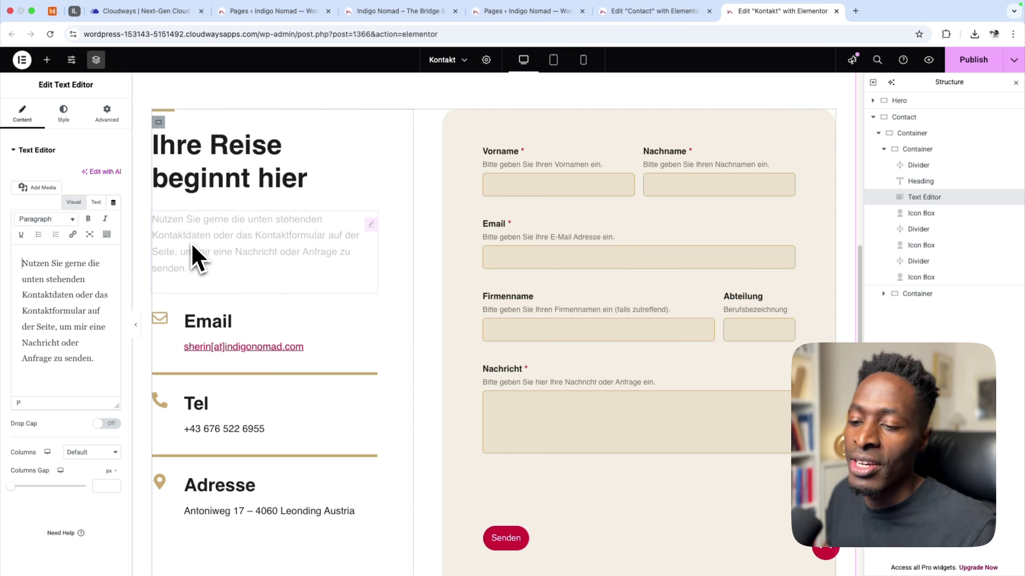
scroll(193, 247, up, 5)
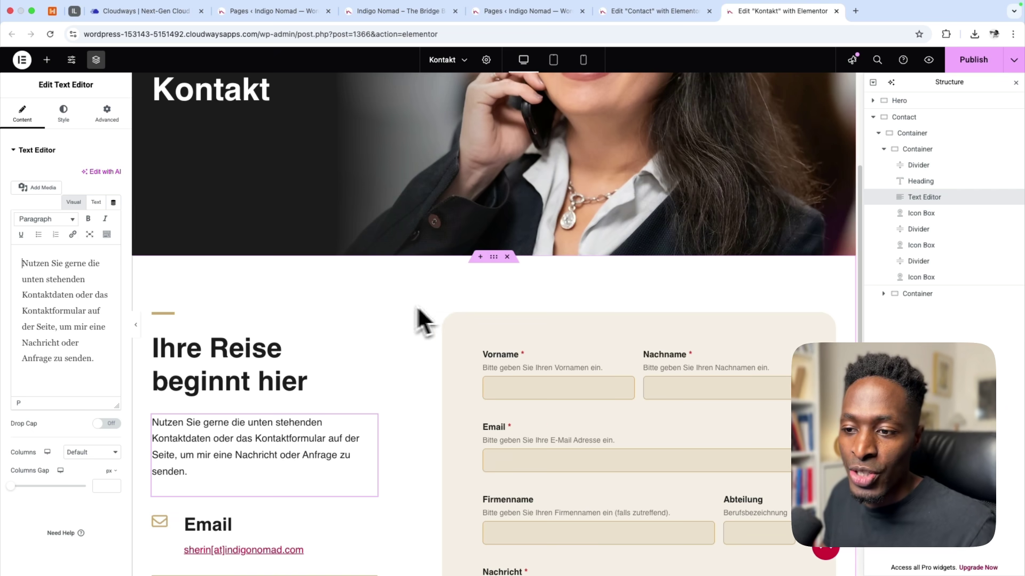
click(250, 347)
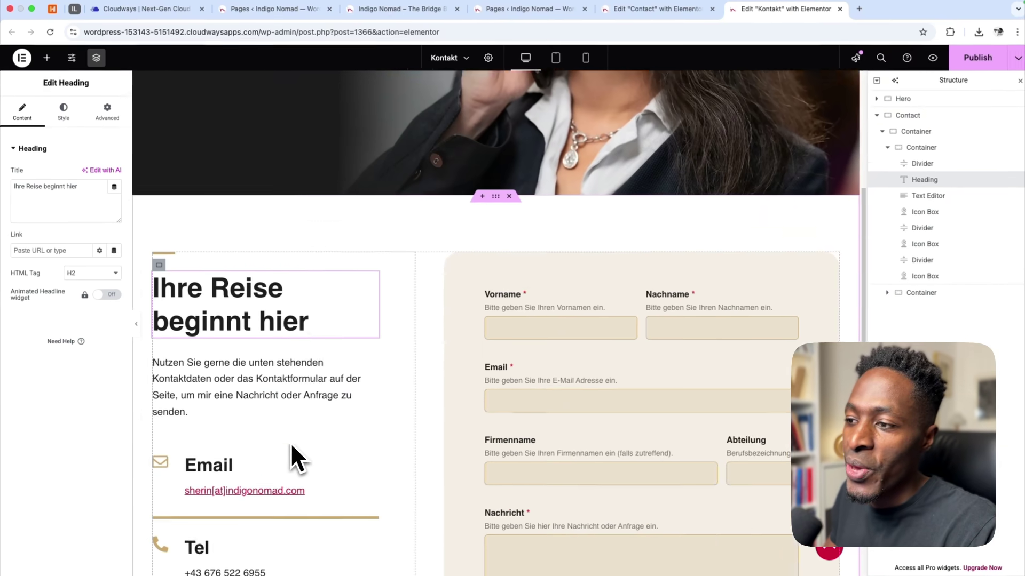
scroll(290, 442, up, 2)
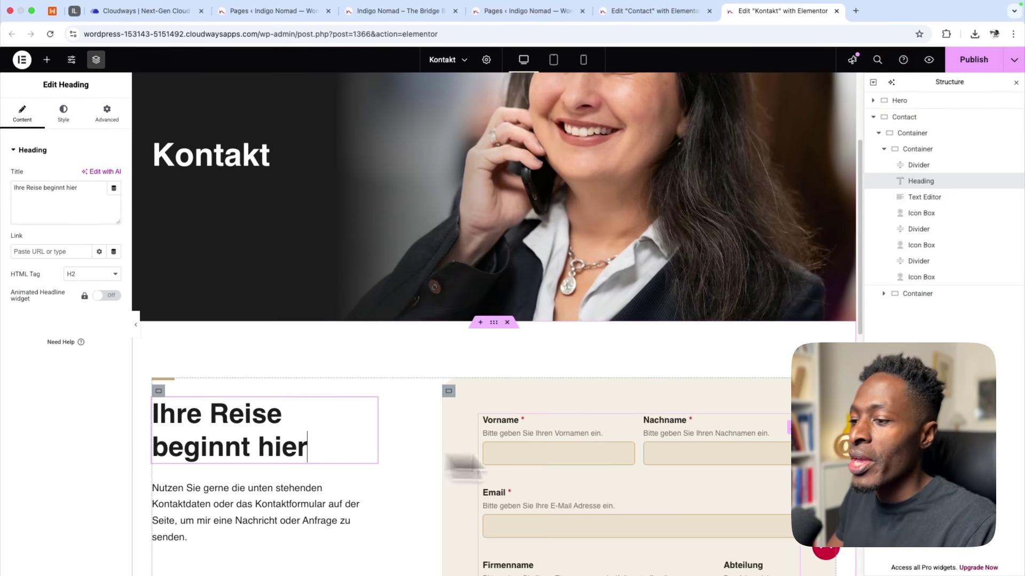
Step: Select the SureForms widget on the Kontakt page and show the forms available for it
scroll(748, 458, down, 4)
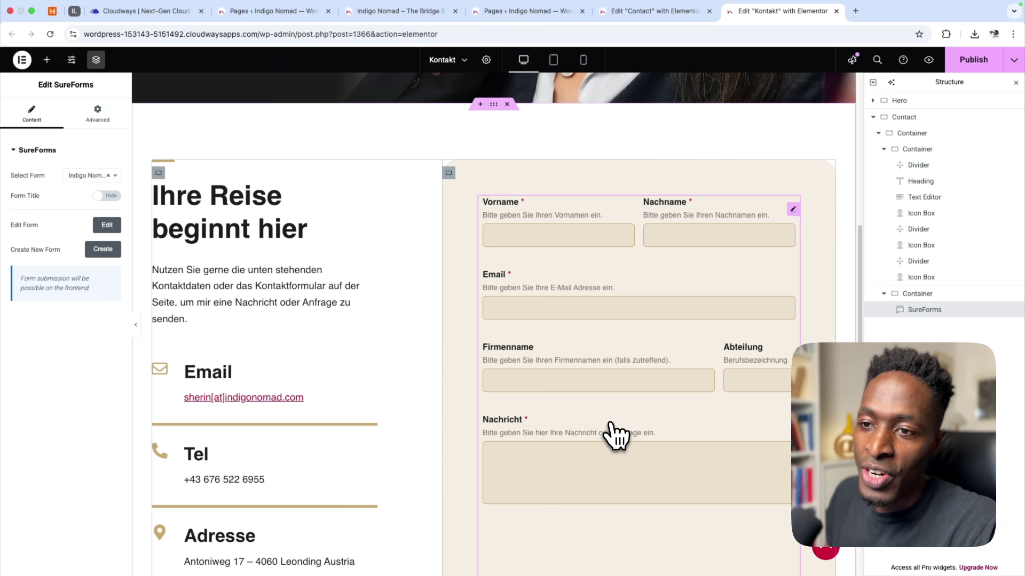
click(91, 176)
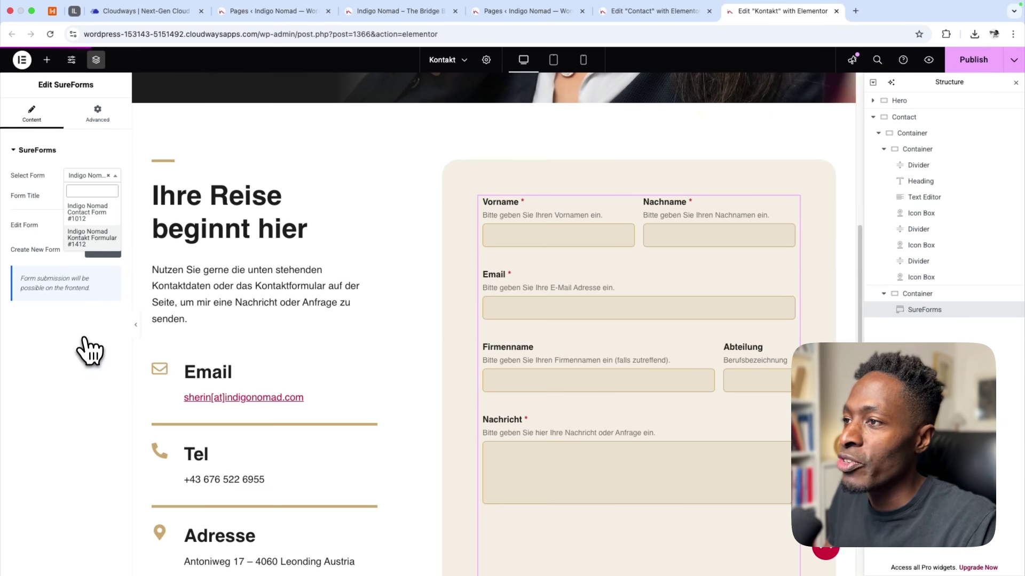
Step: Return to the WordPress admin and open the Indigo Nomad Kontakt Formular for editing from the SureForms form list
click(512, 11)
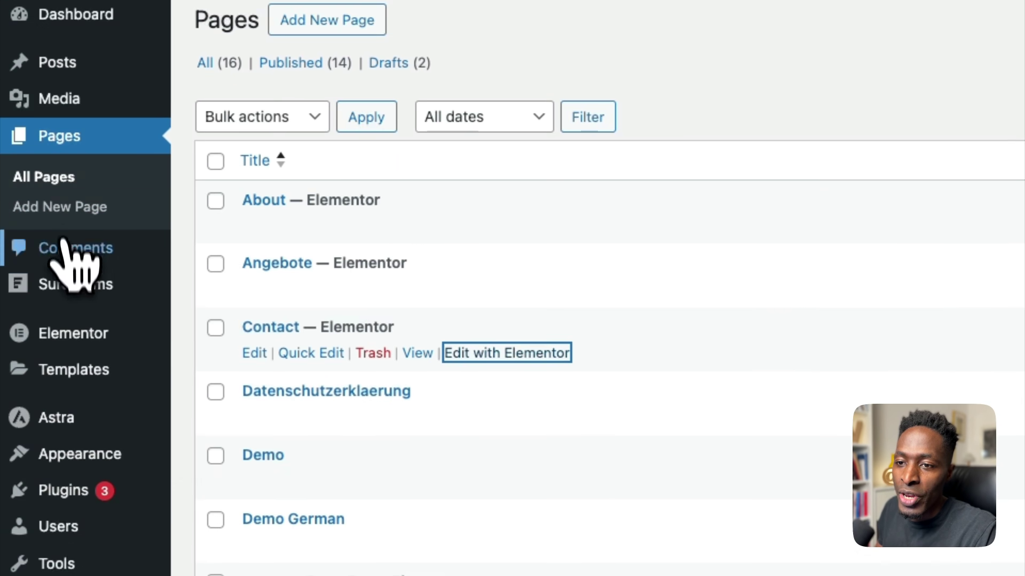
mouse_move(27, 291)
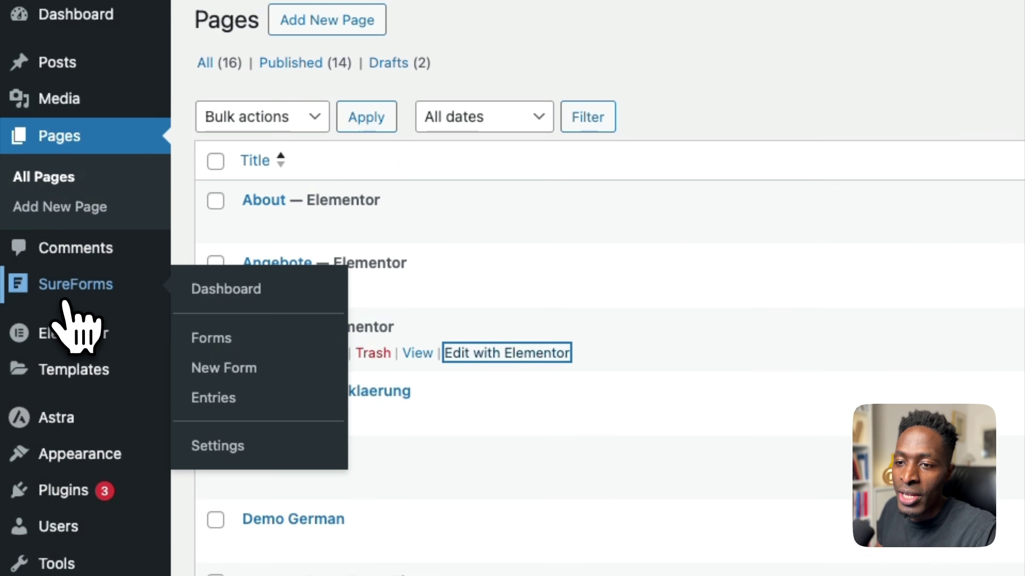
click(238, 290)
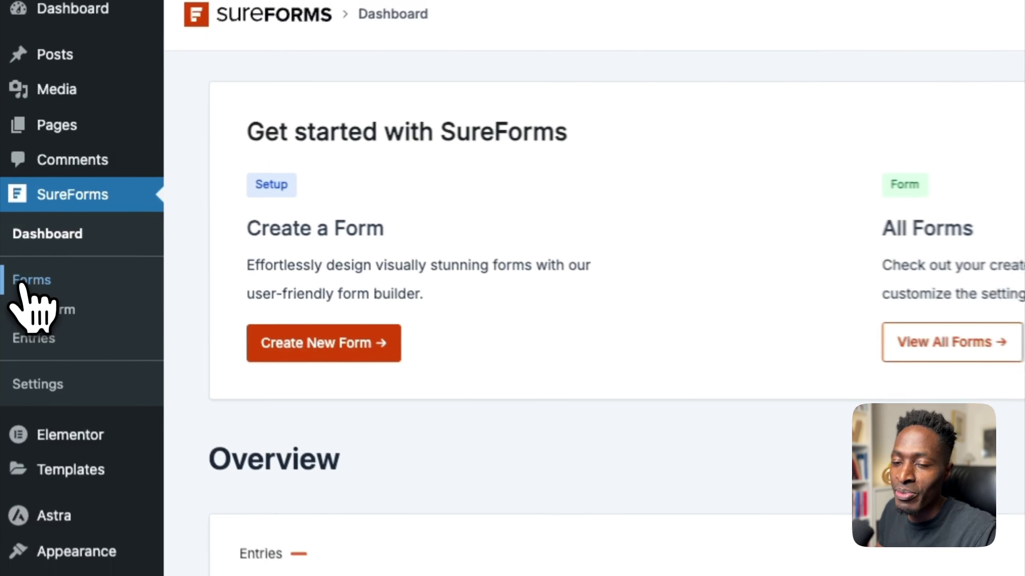
click(24, 288)
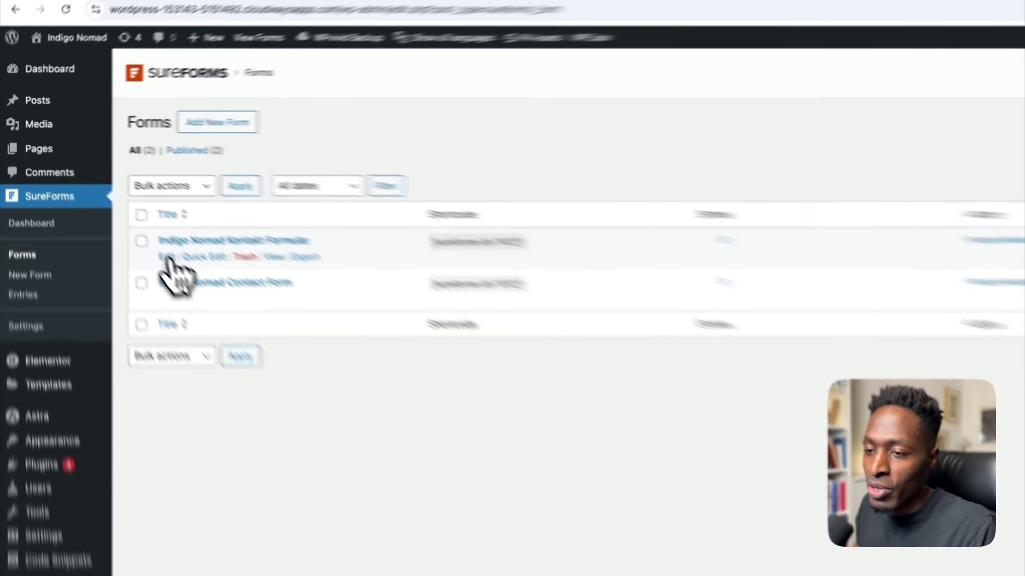
click(128, 222)
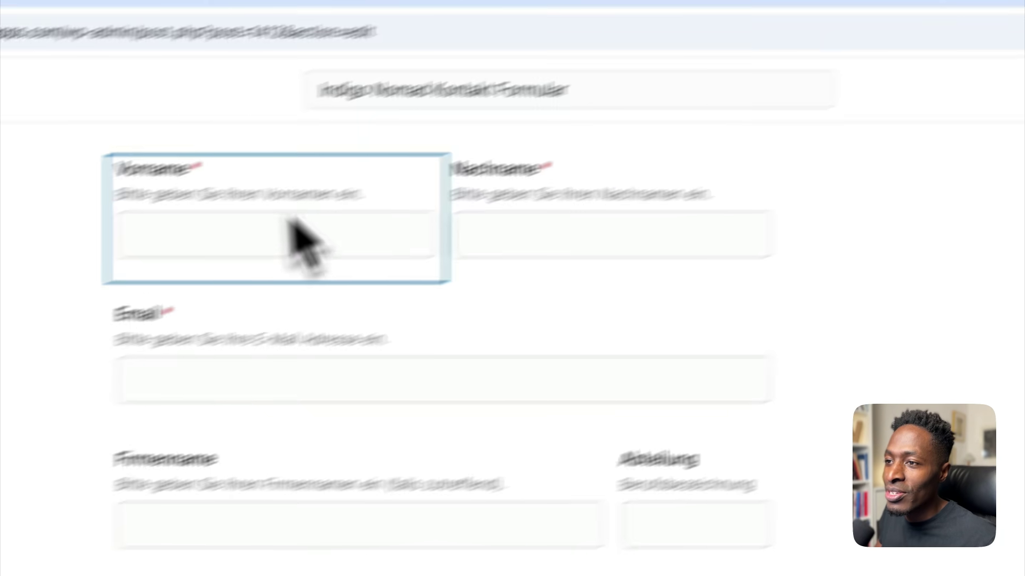
Step: Examine the German labels and help texts of the Vorname, Nachname, Email and Firmenname fields in the Kontakt form
click(161, 169)
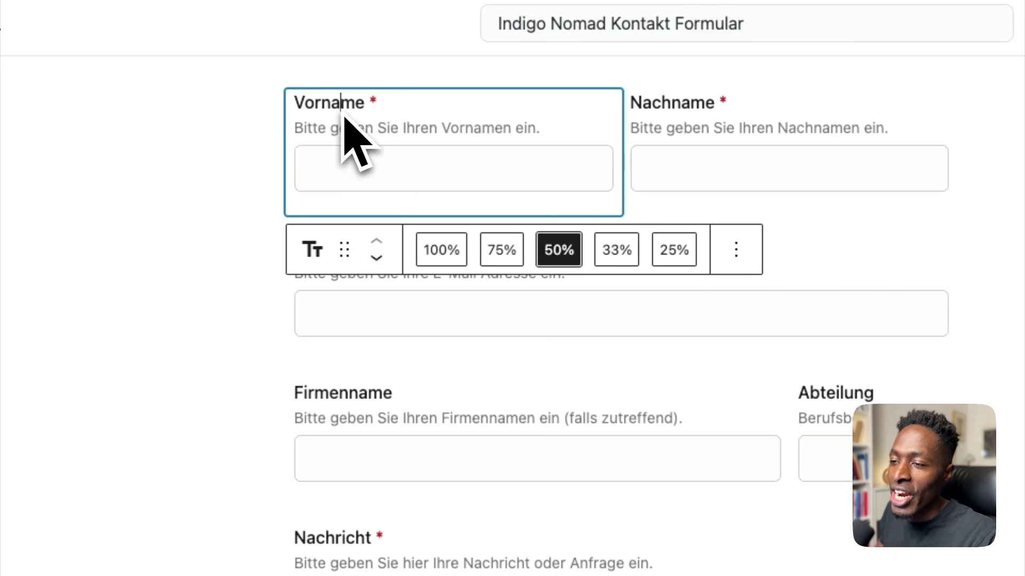
double_click(343, 114)
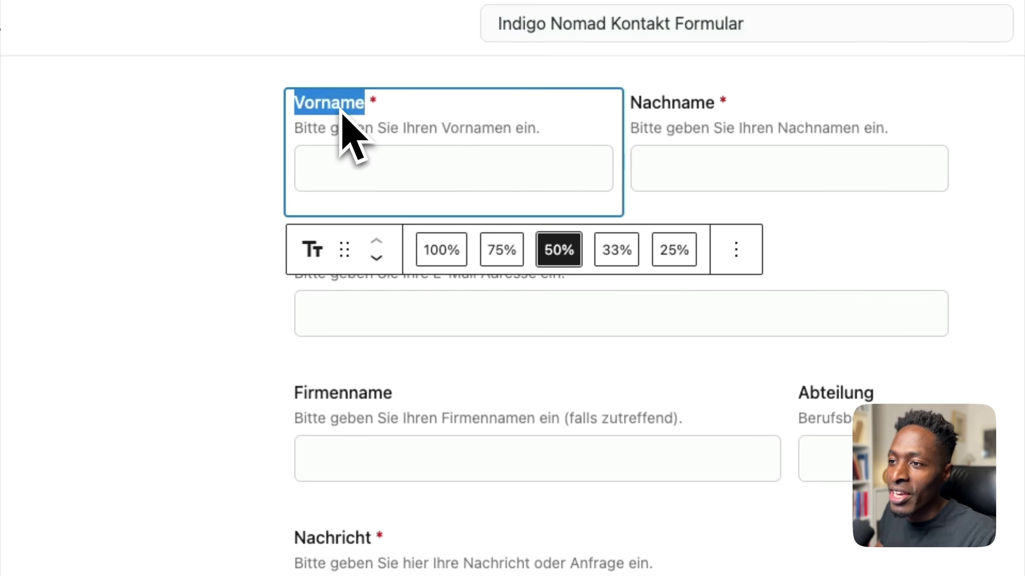
double_click(693, 108)
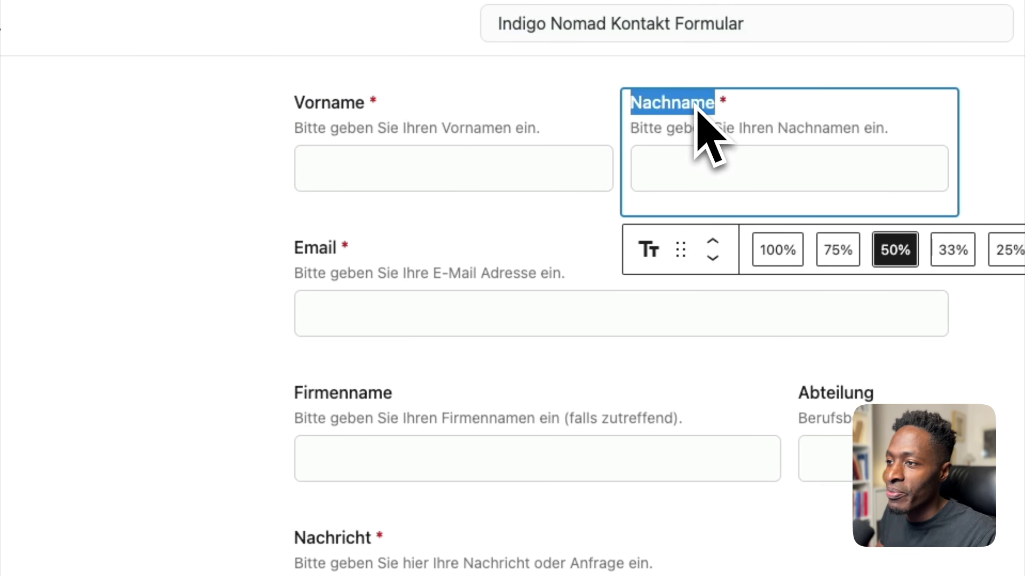
triple_click(358, 134)
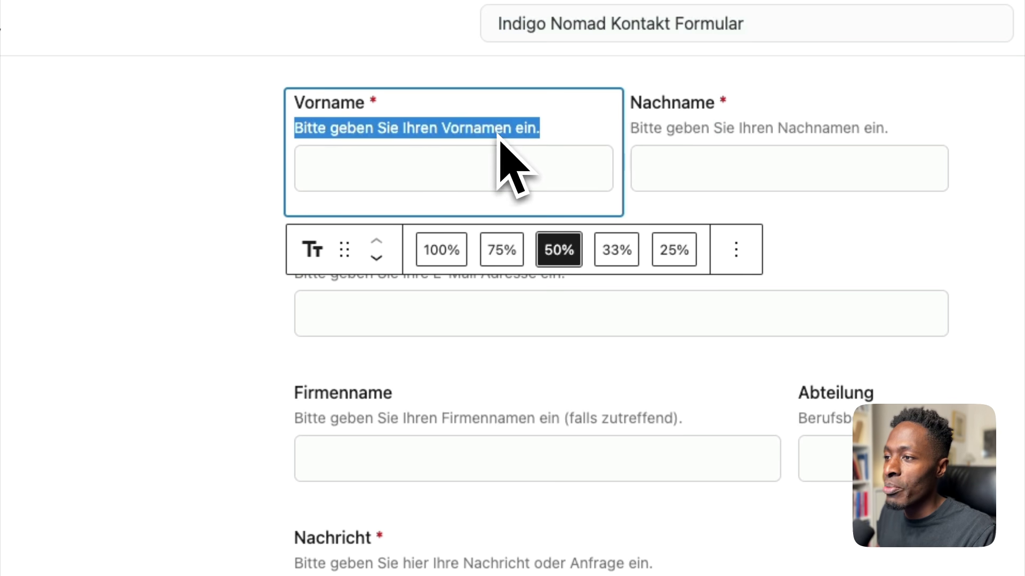
double_click(725, 128)
triple_click(726, 131)
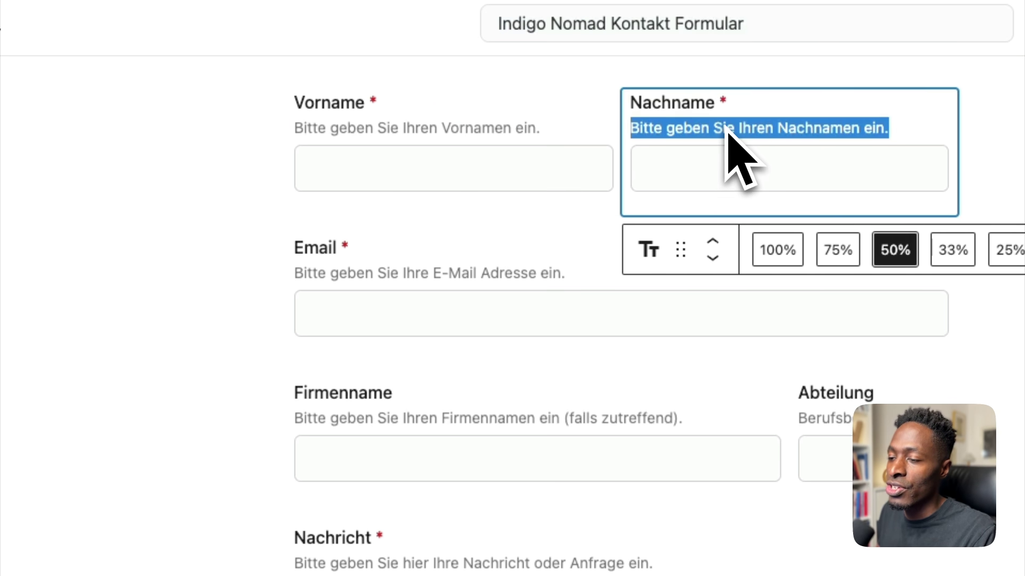
double_click(462, 273)
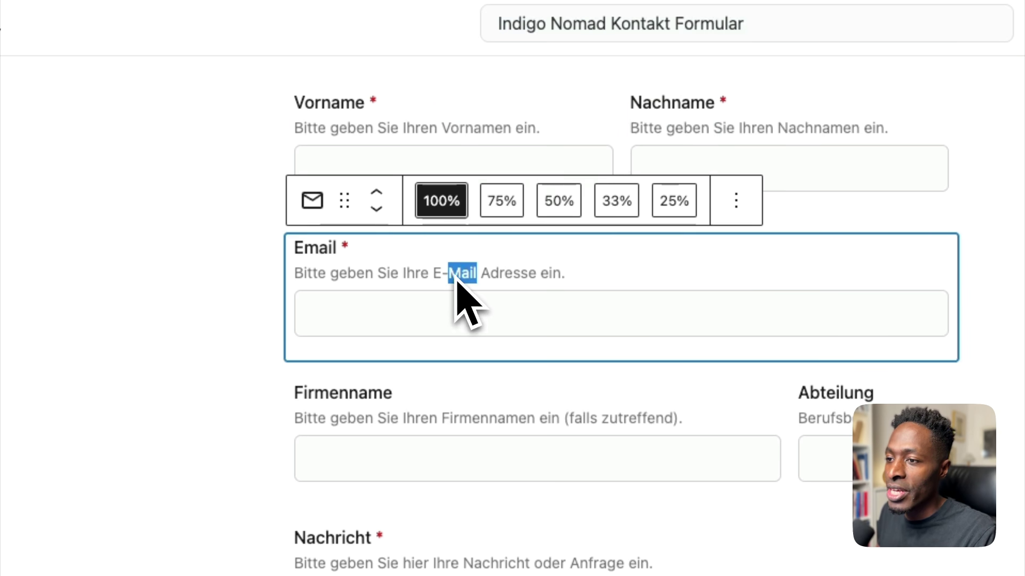
click(378, 420)
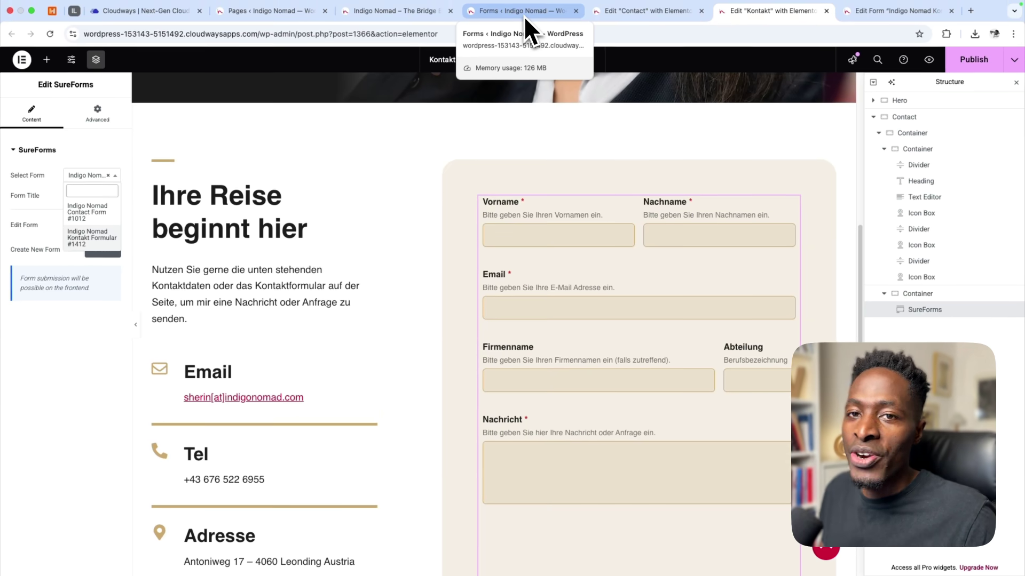
click(872, 18)
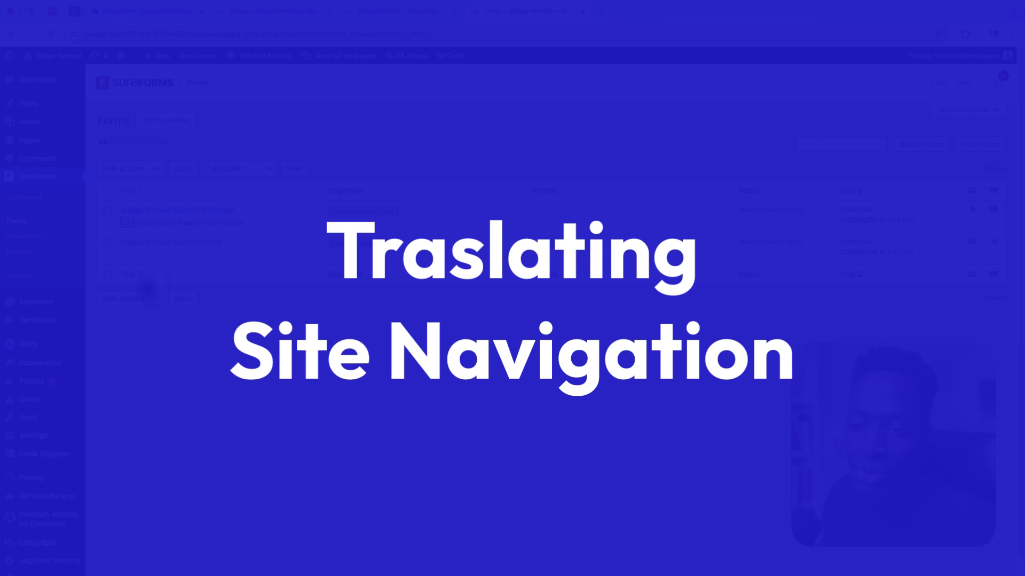
Step: Open the Main Menu for editing, expand its Languages item's settings and compare them with the home page navigation
mouse_move(65, 354)
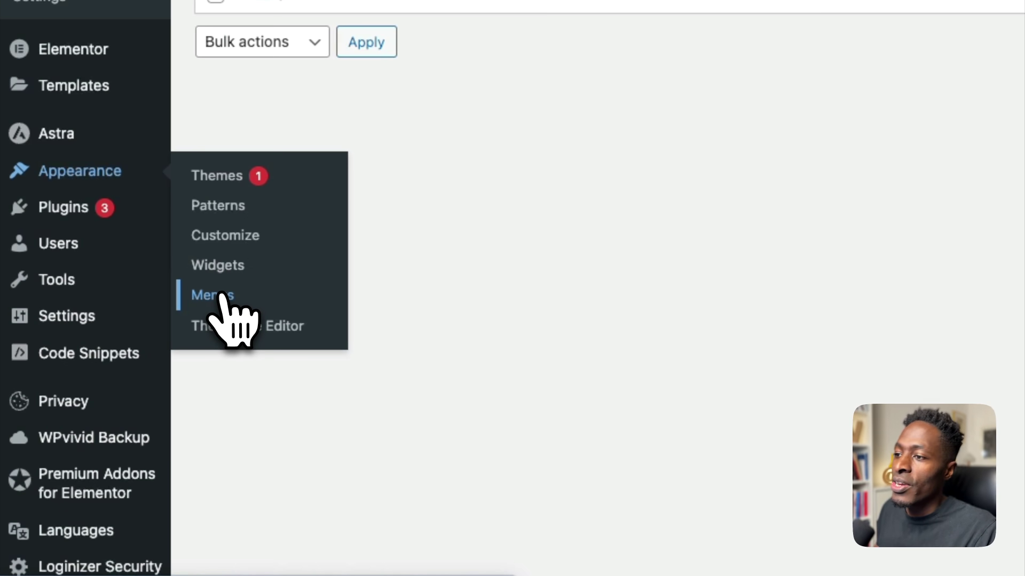
click(220, 295)
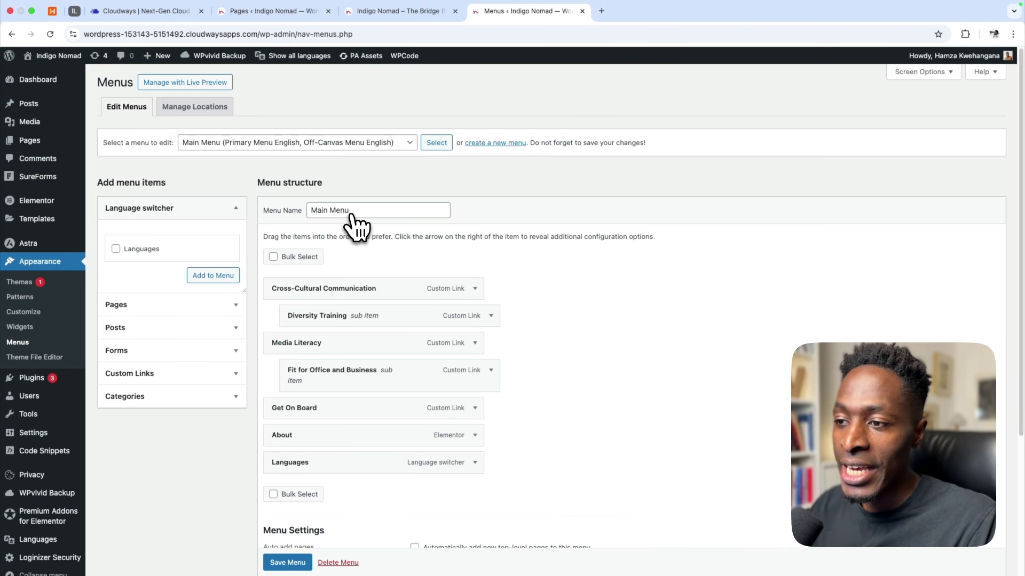
scroll(357, 228, down, 3)
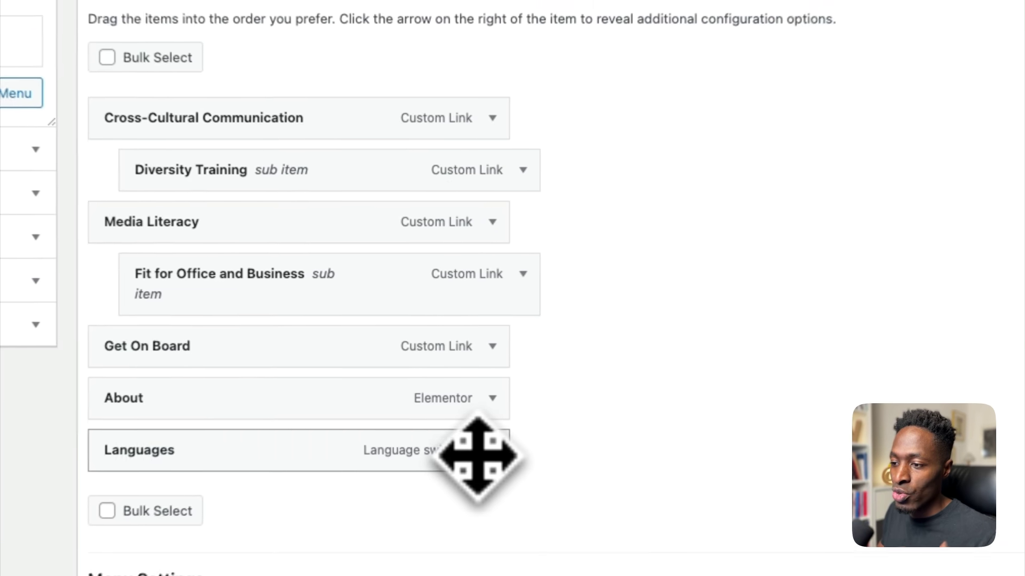
click(494, 458)
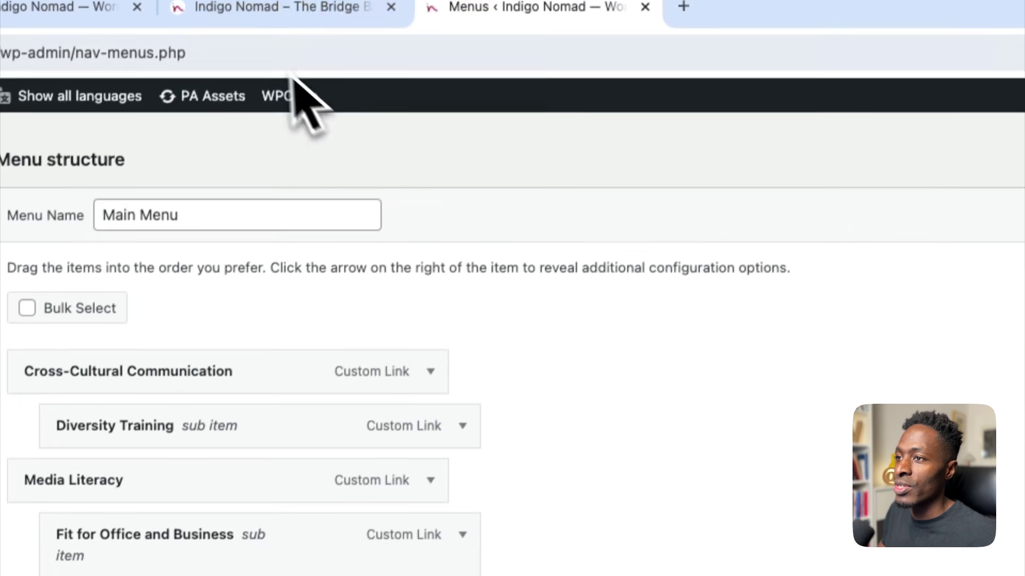
click(230, 11)
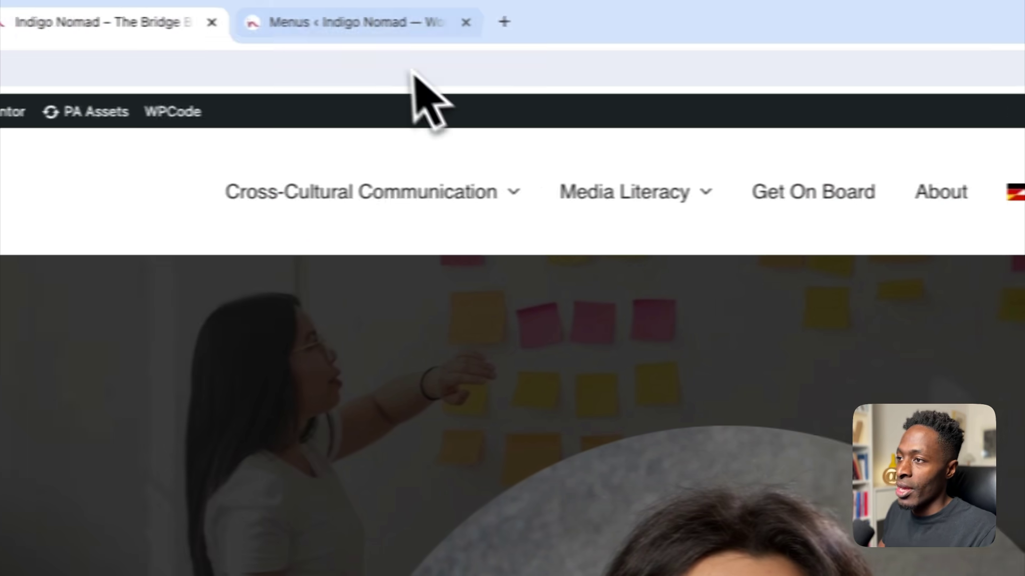
click(80, 30)
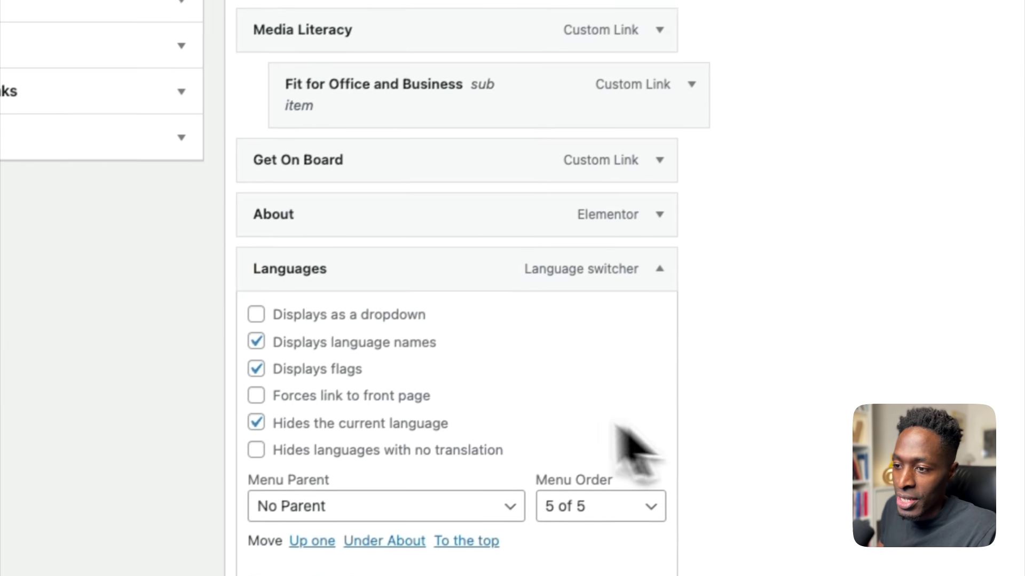
Step: Set the Languages item to display as a dropdown and save the Main Menu
click(417, 177)
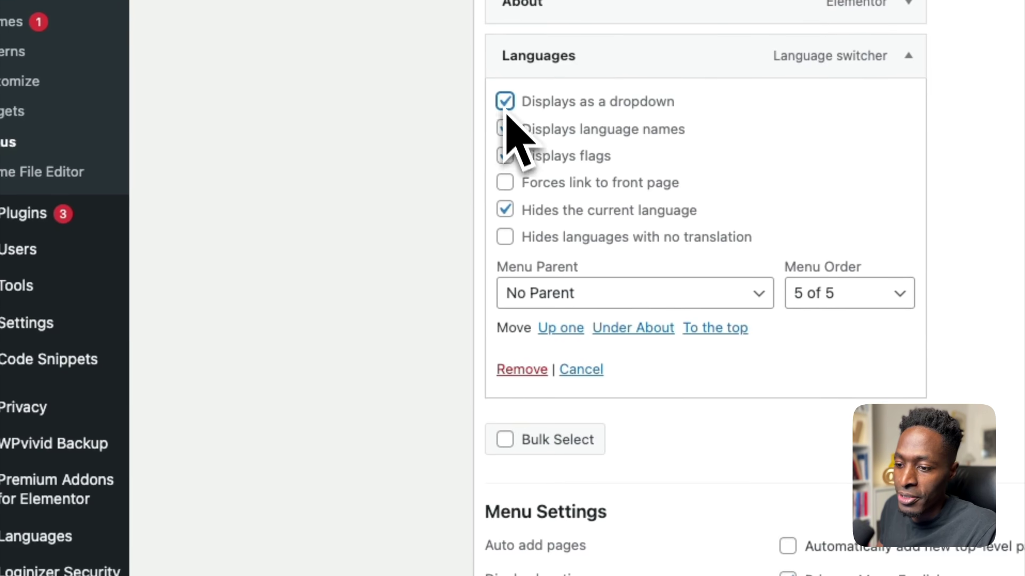
scroll(533, 523, down, 4)
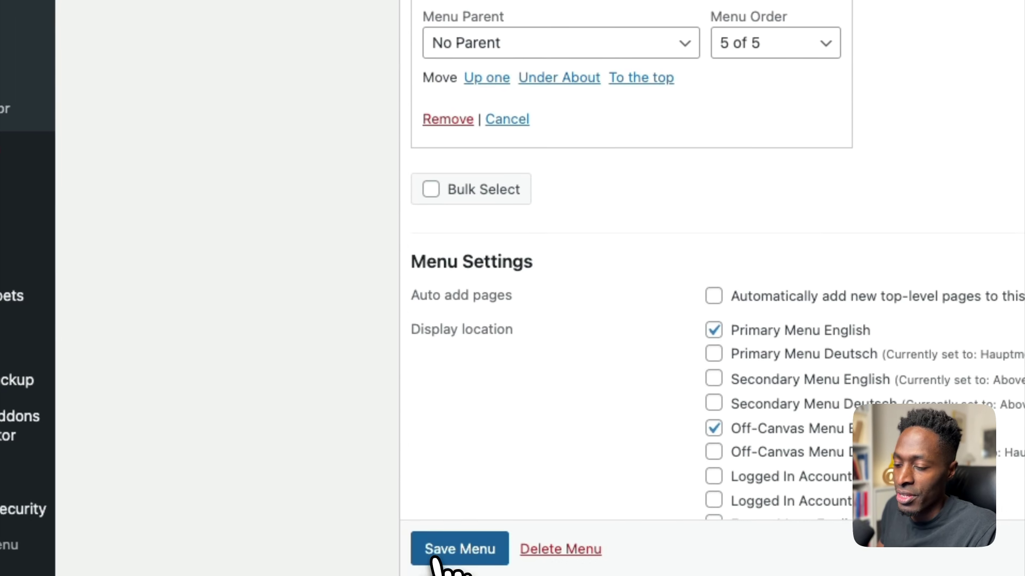
click(442, 557)
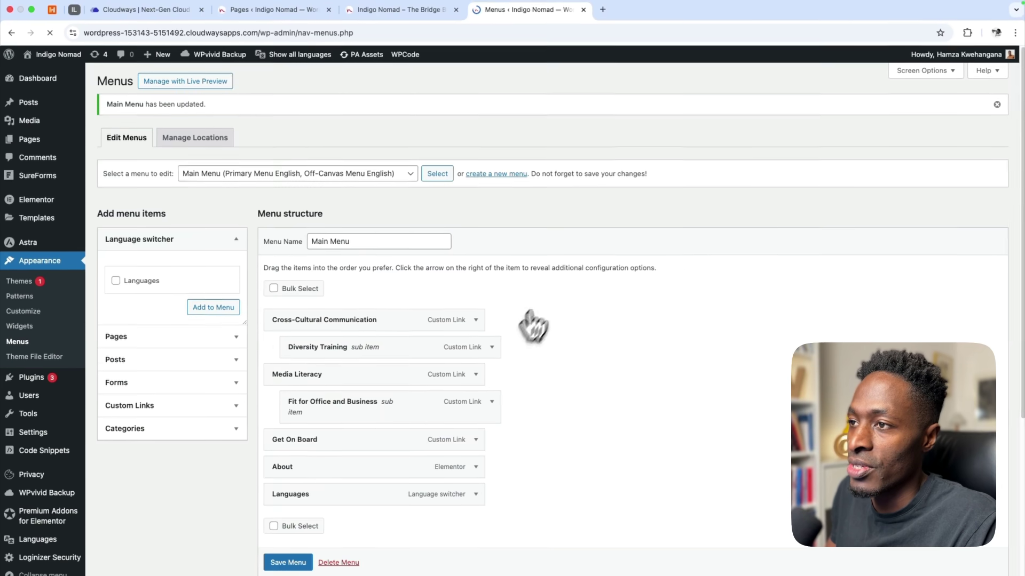
Step: Place the home page tab after the Menus tab, reload the page and check the language dropdown in its navigation
drag(393, 11, 491, 10)
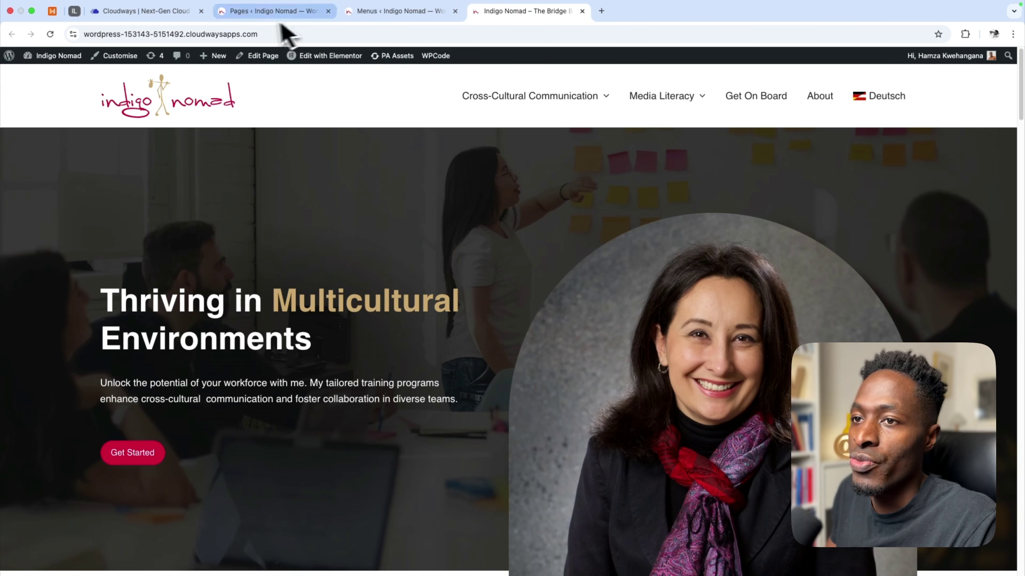
click(50, 34)
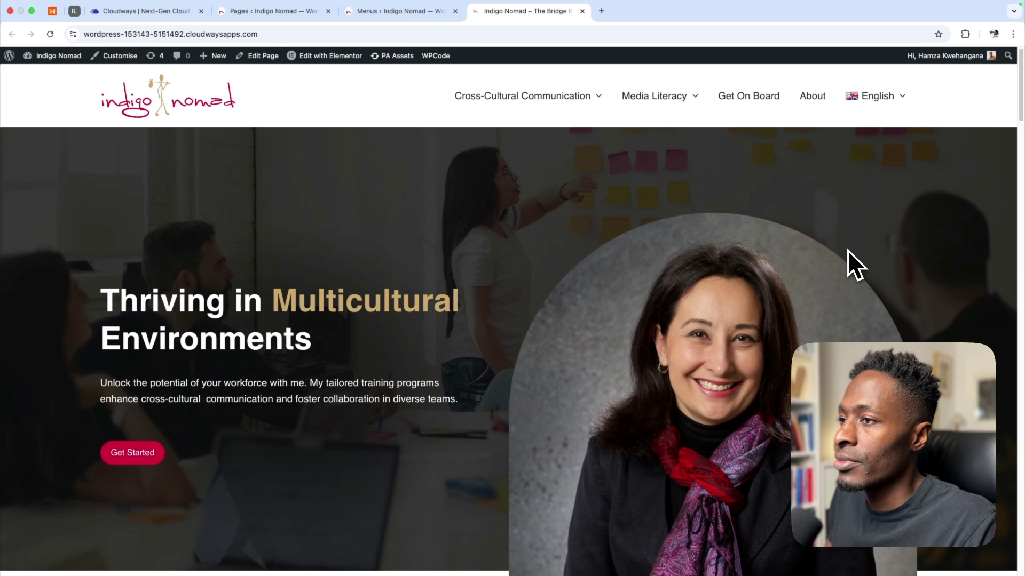
mouse_move(904, 109)
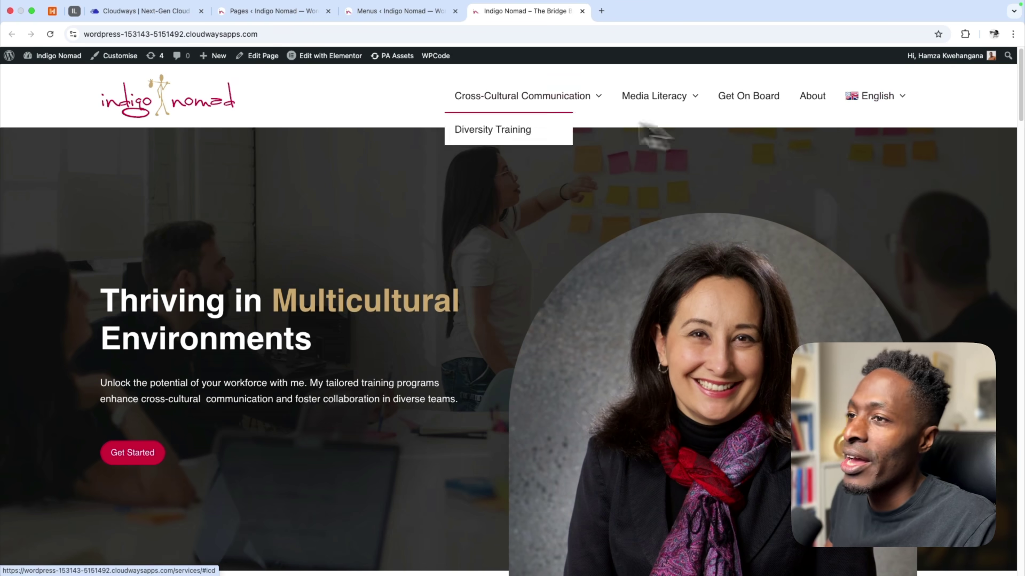
Step: Return to the Main Menu and turn off the dropdown display for its Languages item
click(380, 15)
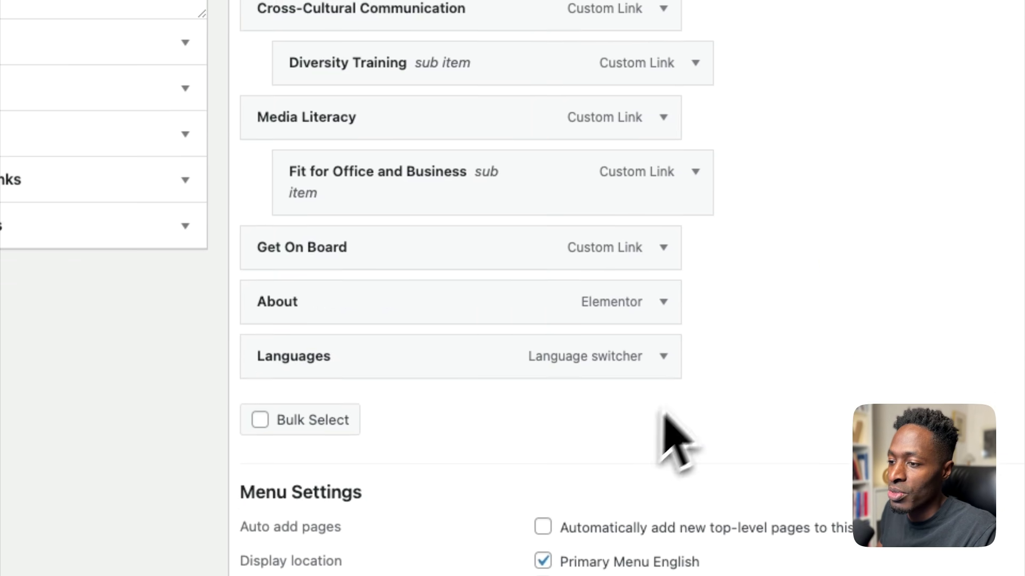
click(661, 352)
click(340, 402)
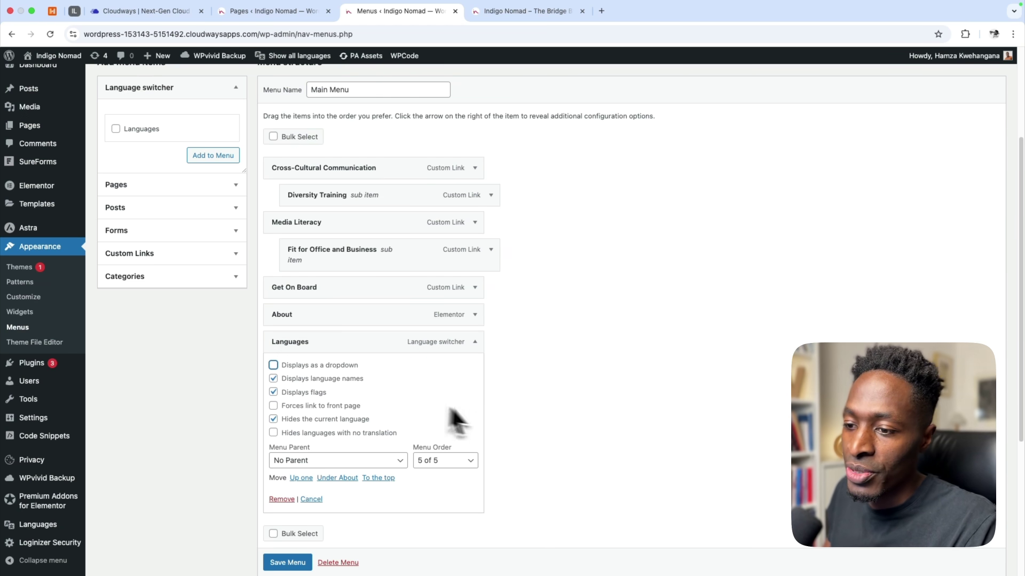
Step: Turn off the language names for the Languages item, save the Main Menu and preview the switcher on the reloaded home page
scroll(368, 413, down, 2)
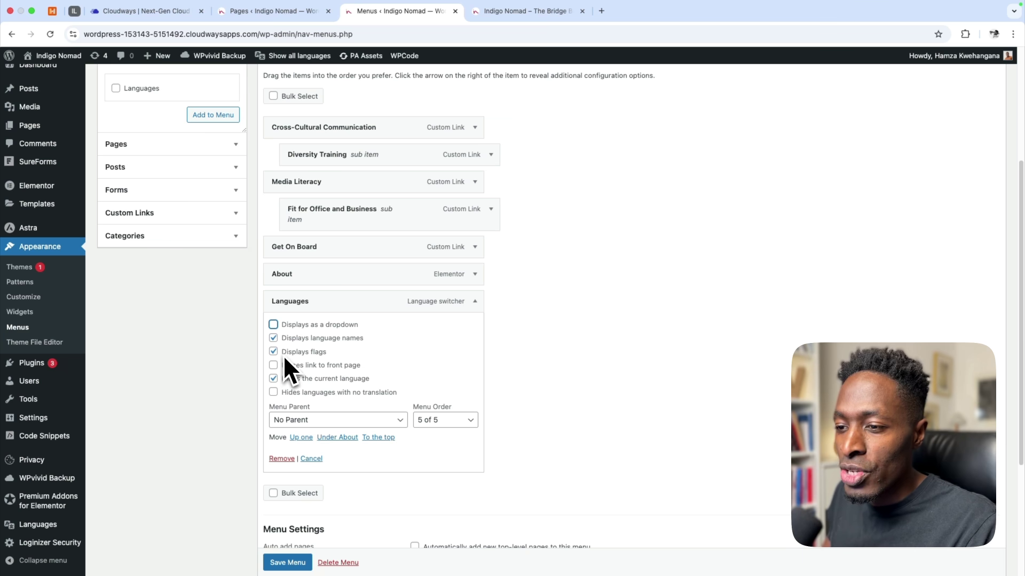
click(275, 339)
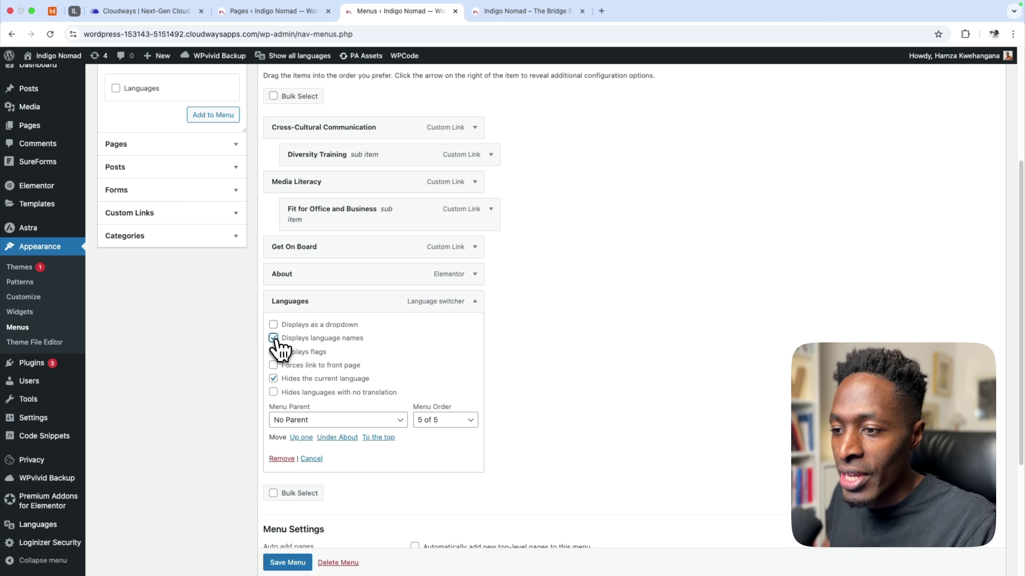
click(274, 339)
click(288, 564)
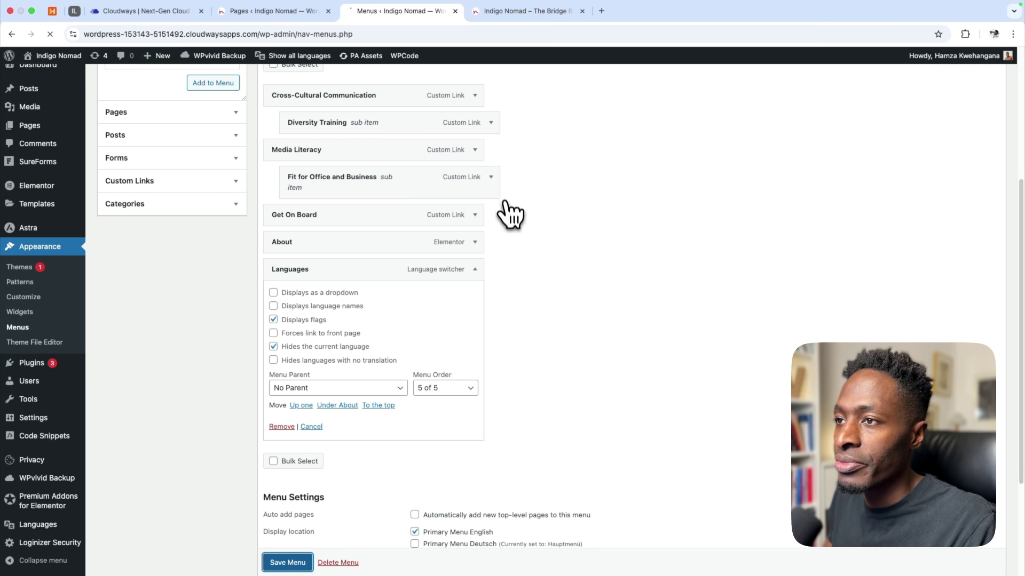
click(496, 12)
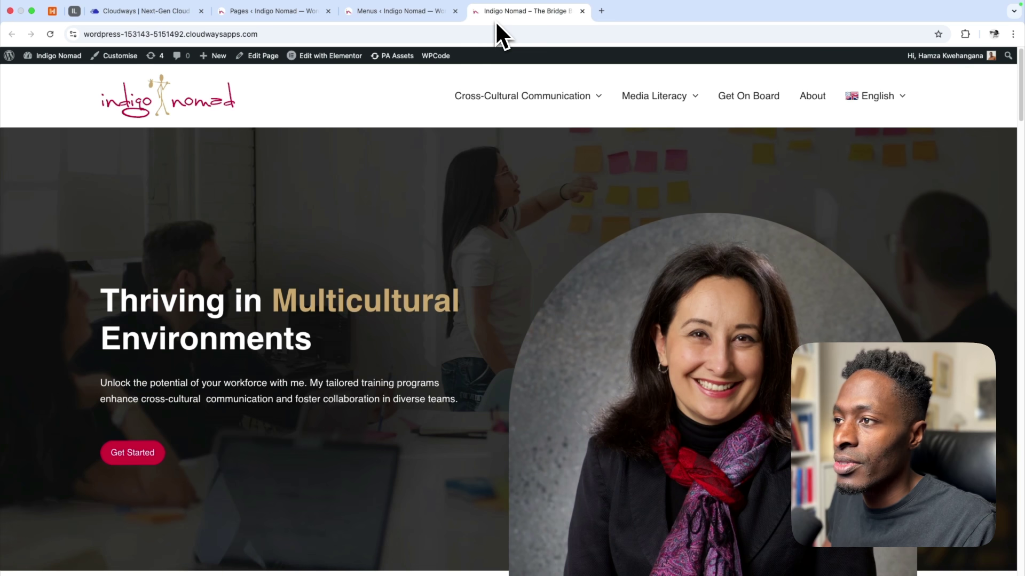
click(50, 34)
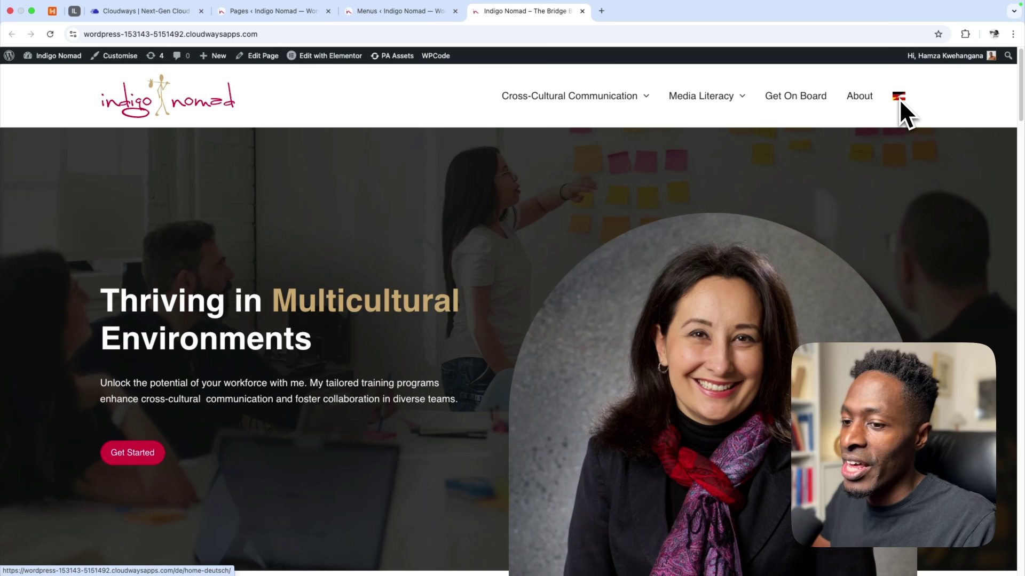
Step: Turn the language names back on for the Main Menu's Languages item and save the menu
click(382, 15)
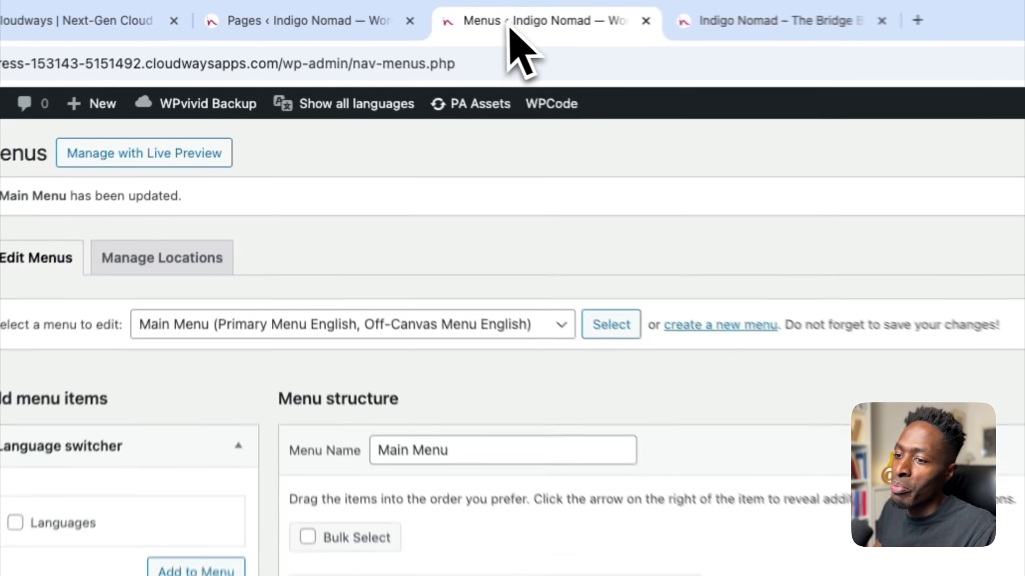
scroll(435, 309, down, 10)
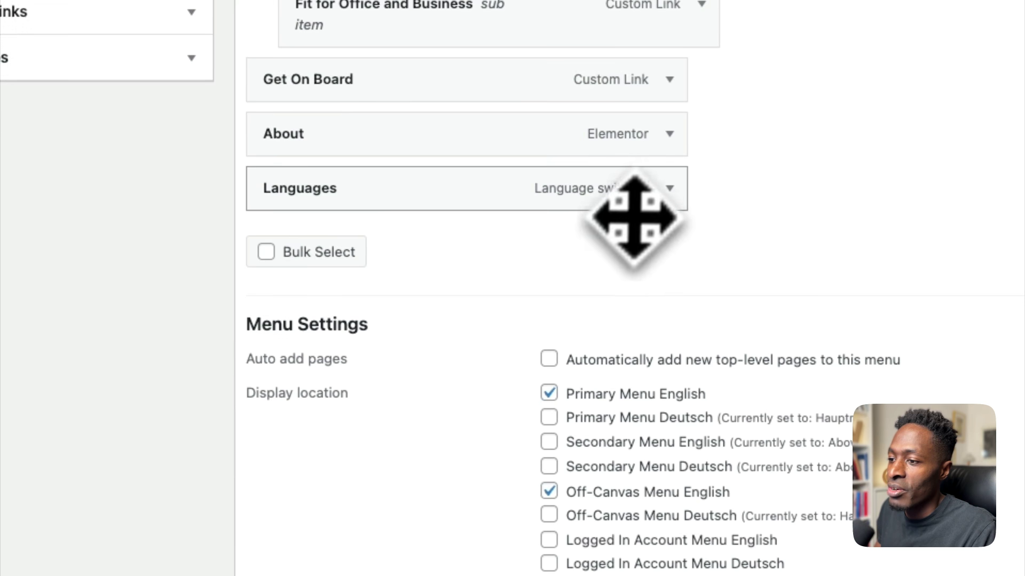
click(670, 188)
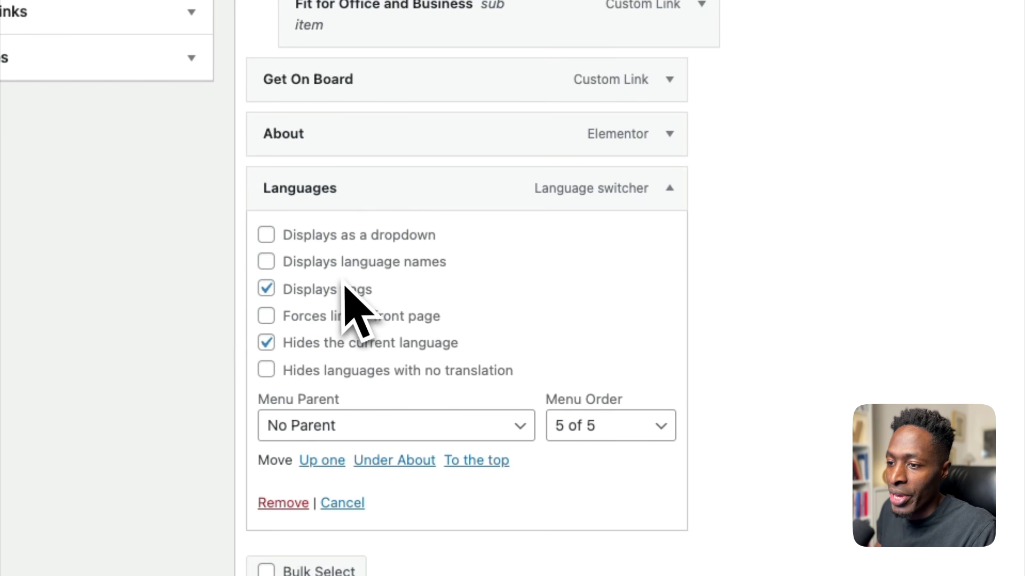
click(344, 263)
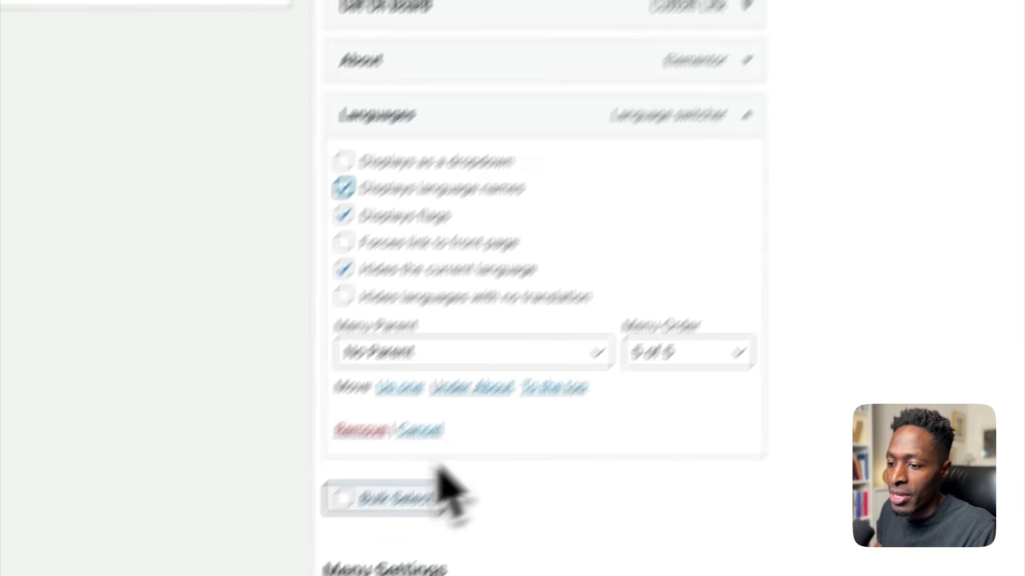
scroll(363, 575, down, 1)
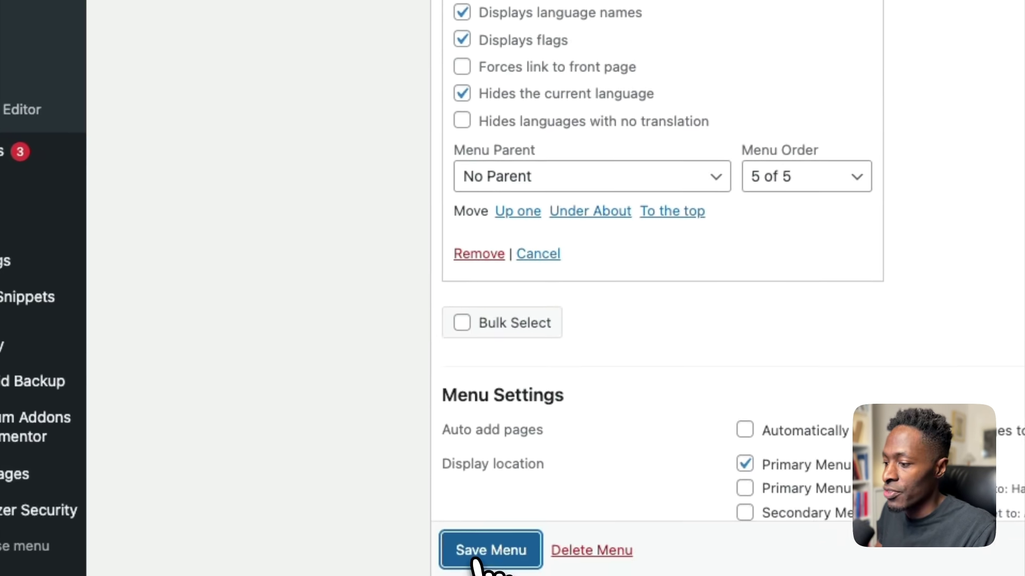
click(372, 575)
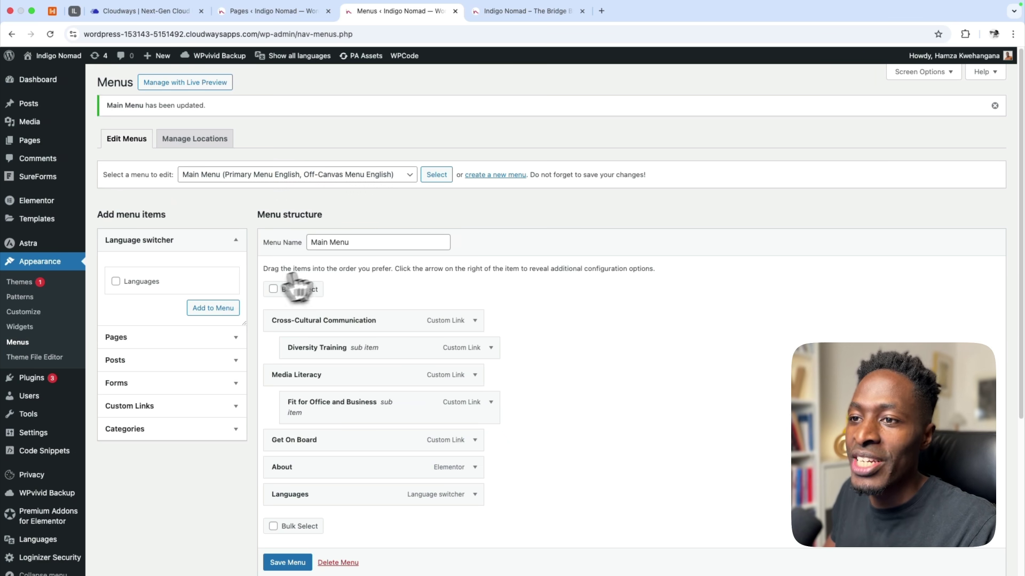
click(490, 176)
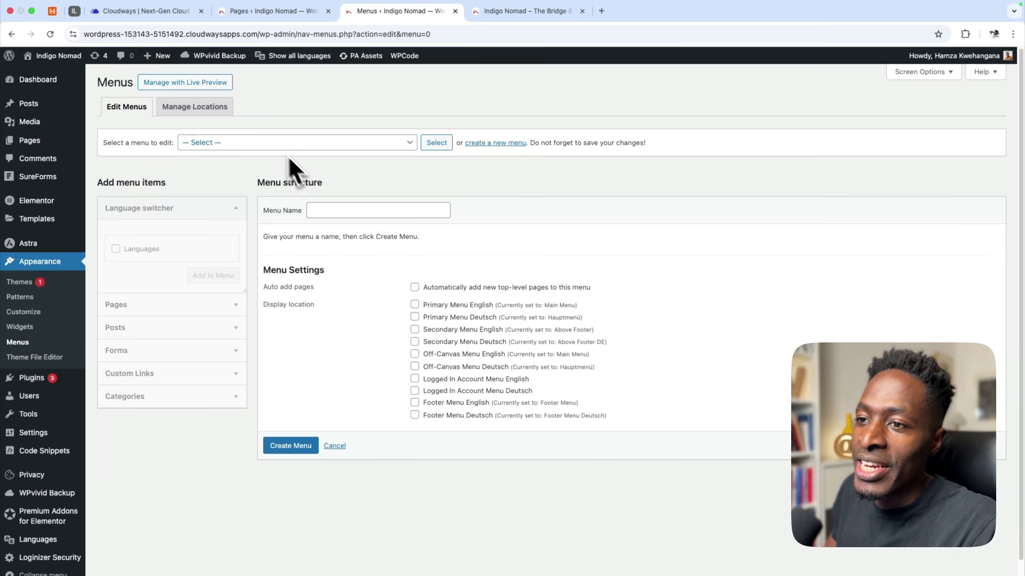
click(395, 211)
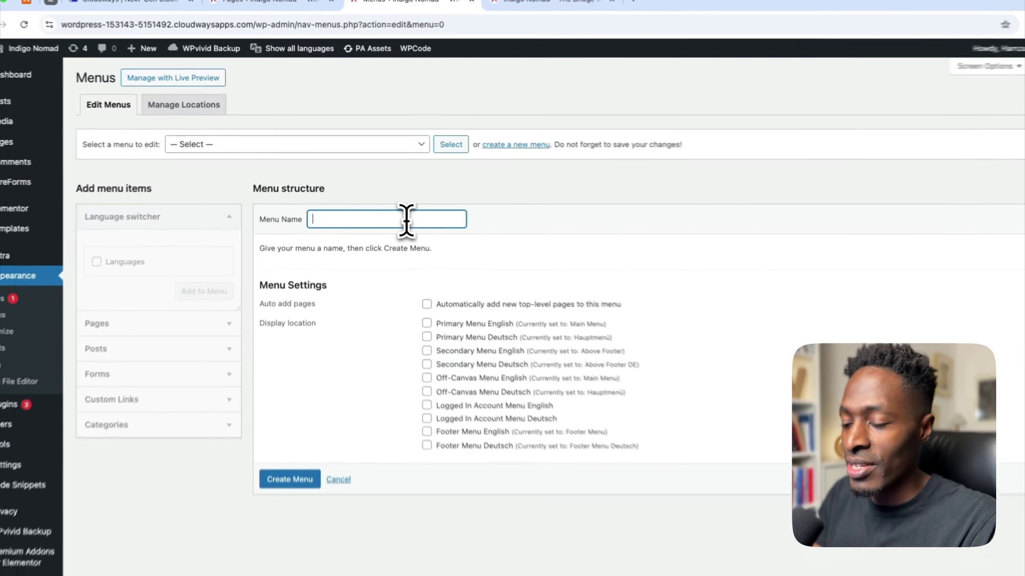
text(Menu Spanish)
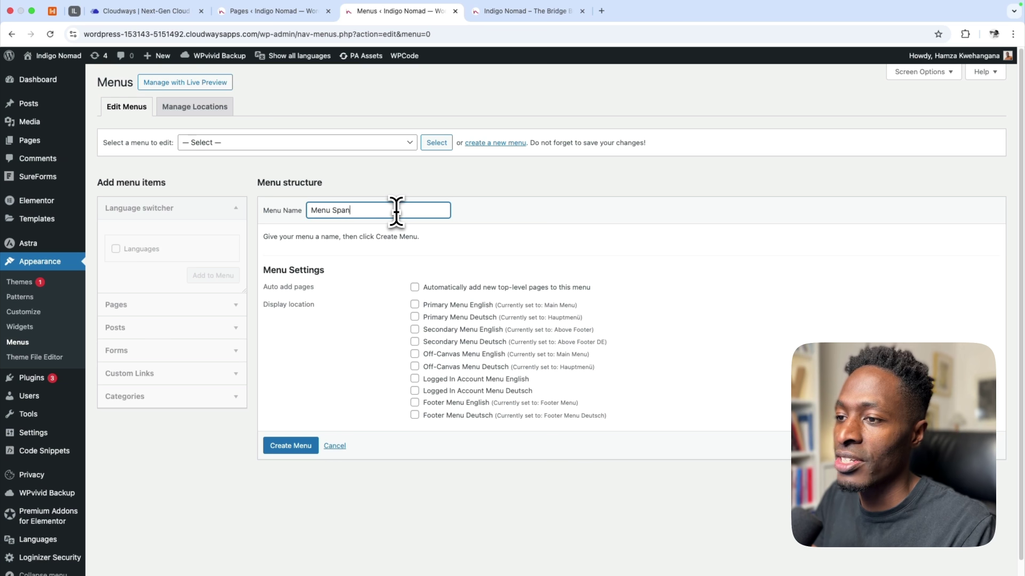
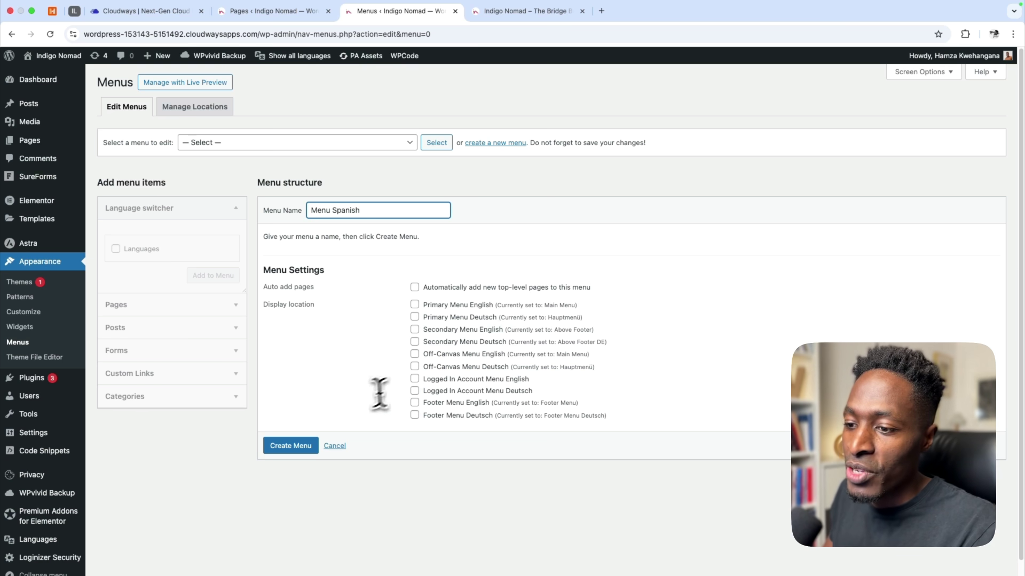
click(334, 446)
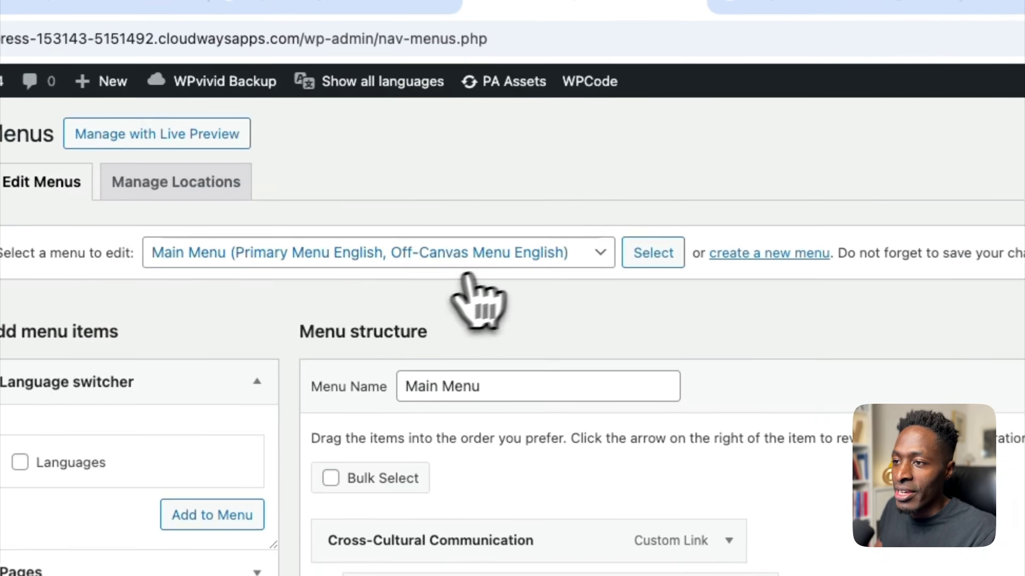
Step: Load the German Hauptmenü for editing and review its items and its Primary and Off-Canvas Deutsch display locations
click(365, 145)
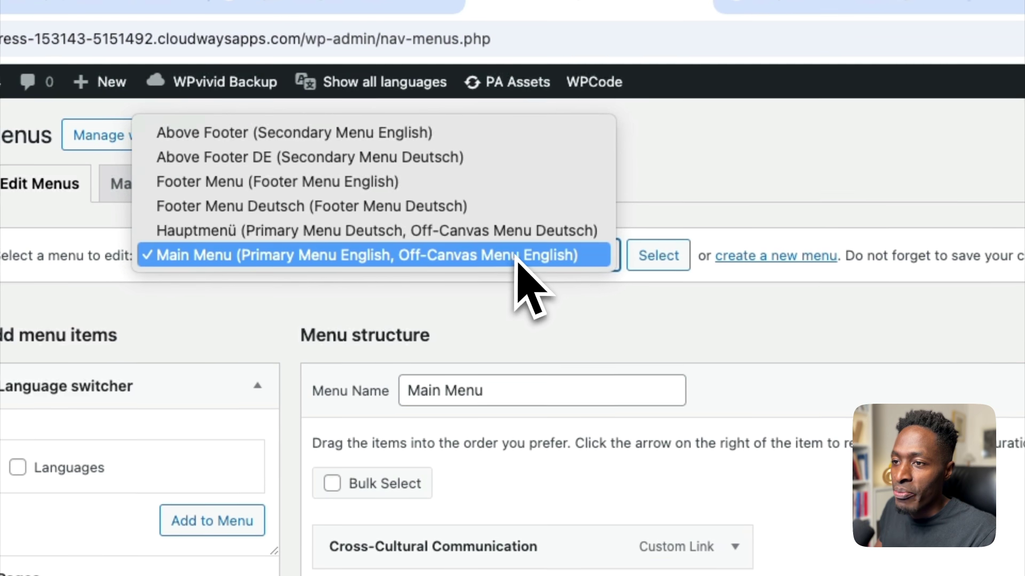
click(474, 229)
click(664, 264)
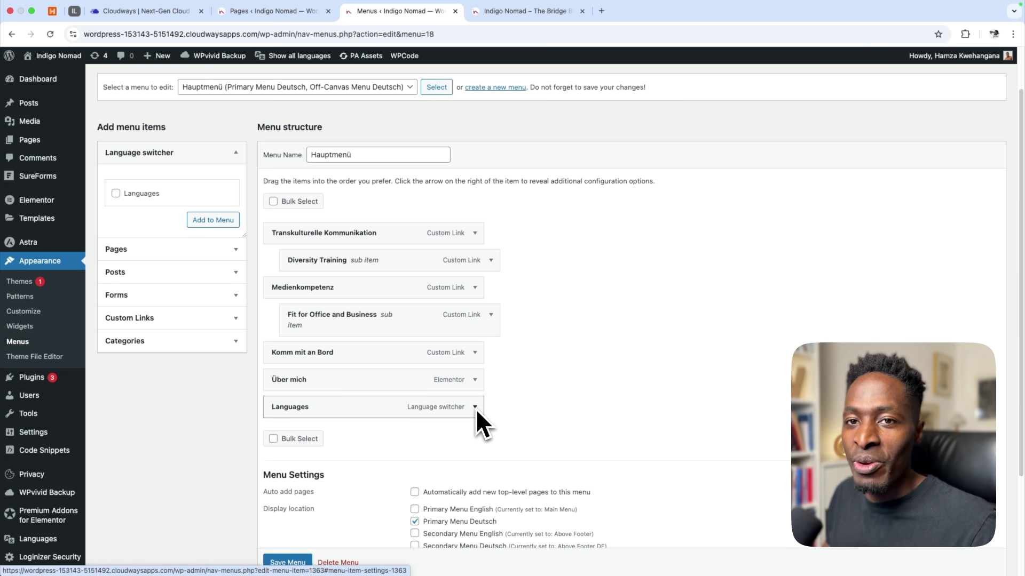
scroll(534, 400, down, 2)
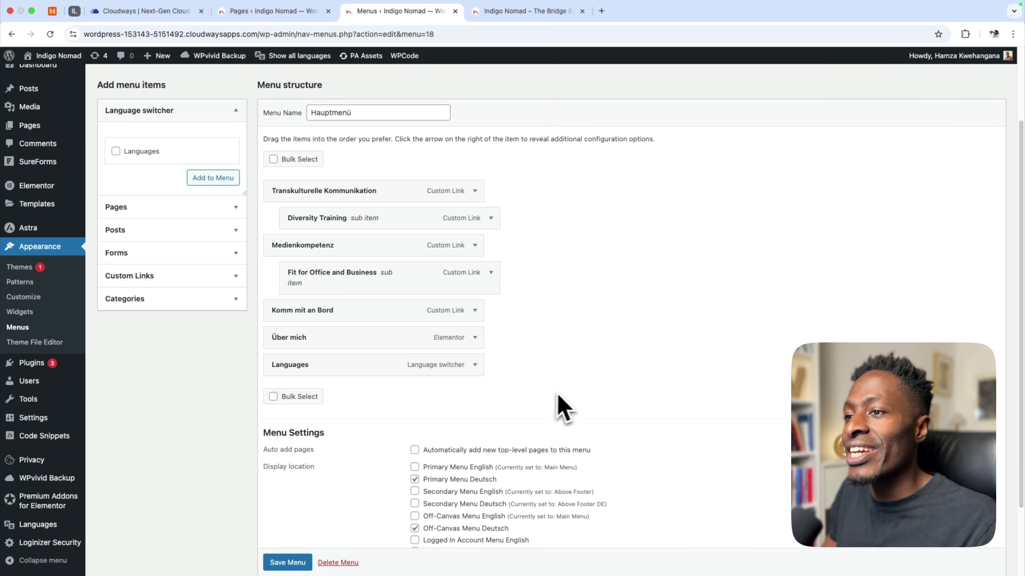
scroll(524, 349, down, 2)
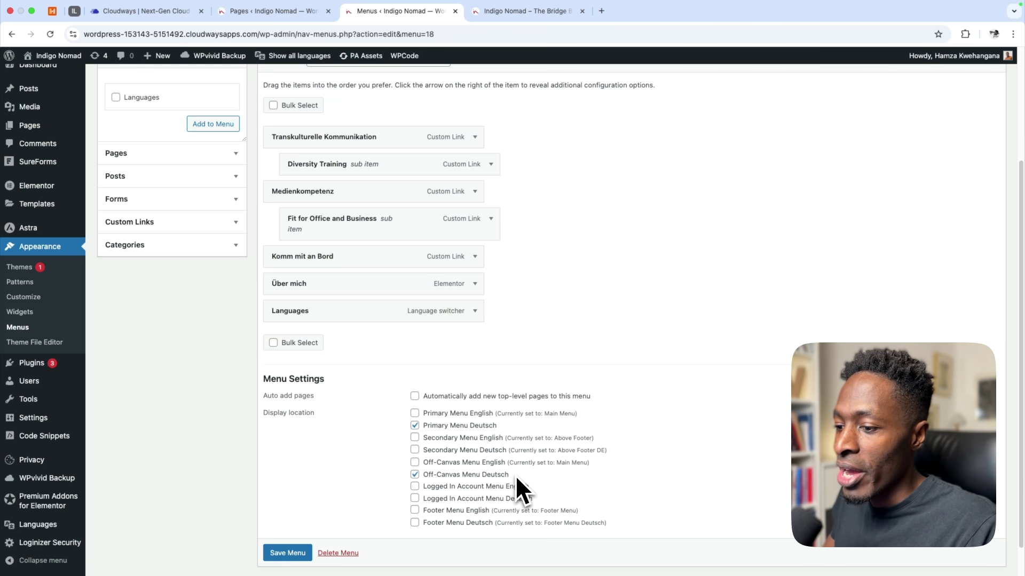
scroll(515, 475, down, 1)
scroll(513, 470, up, 4)
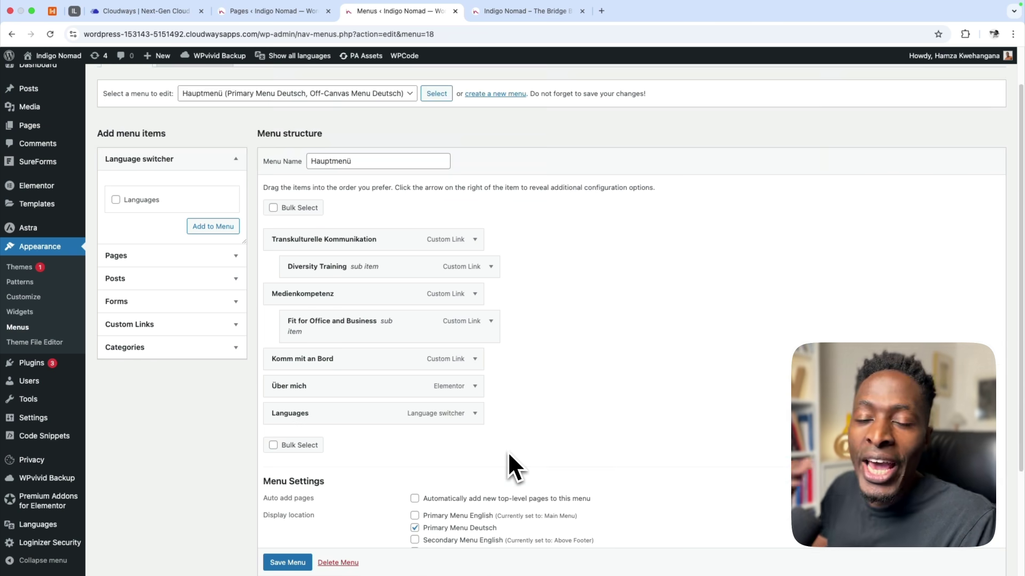
scroll(508, 456, up, 2)
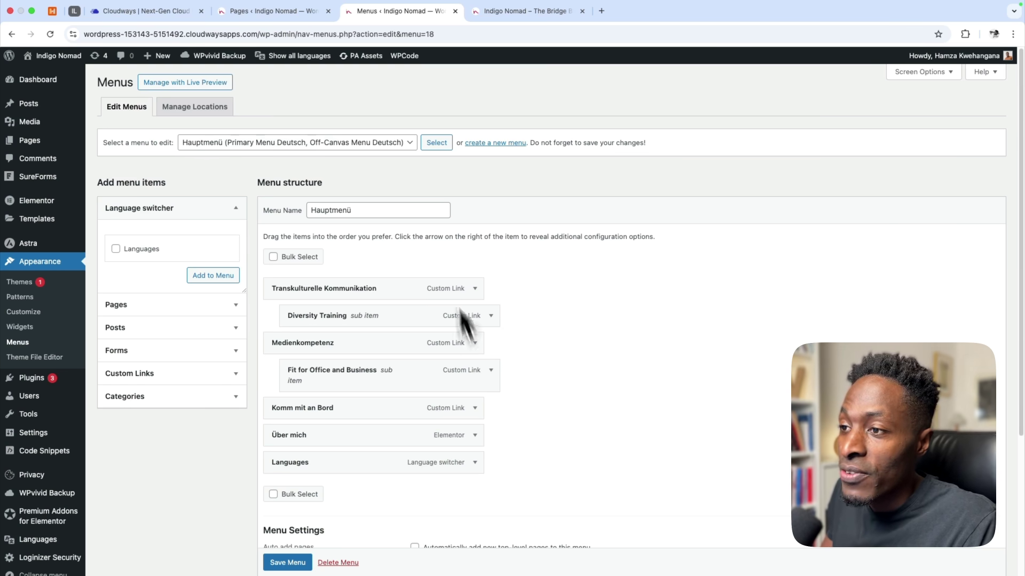
Step: Switch to the English home page preview and look through it down to the footer links
click(412, 140)
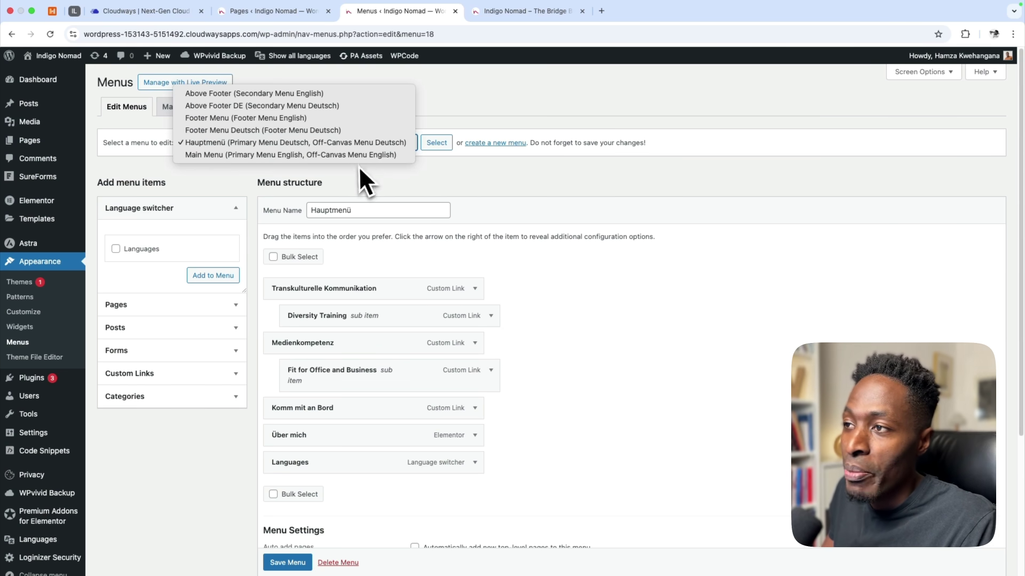
click(505, 13)
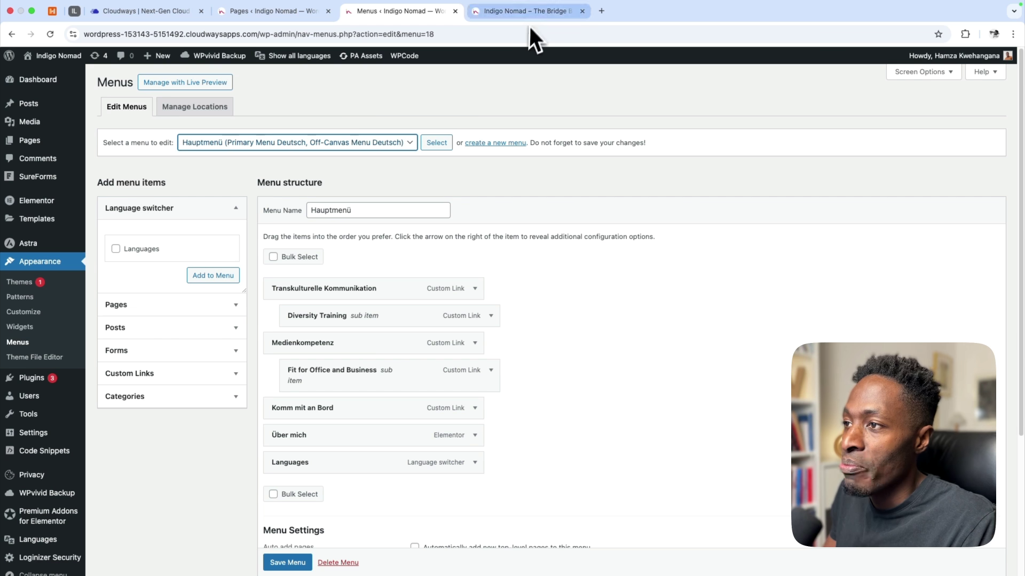
click(528, 12)
scroll(484, 363, down, 10)
scroll(484, 369, down, 15)
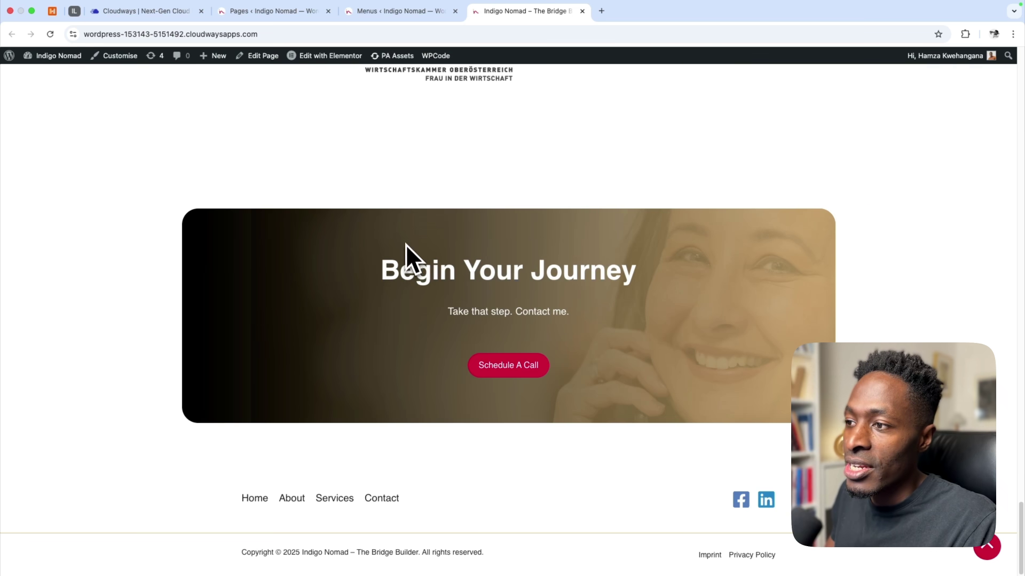
scroll(531, 205, up, 15)
scroll(539, 203, up, 10)
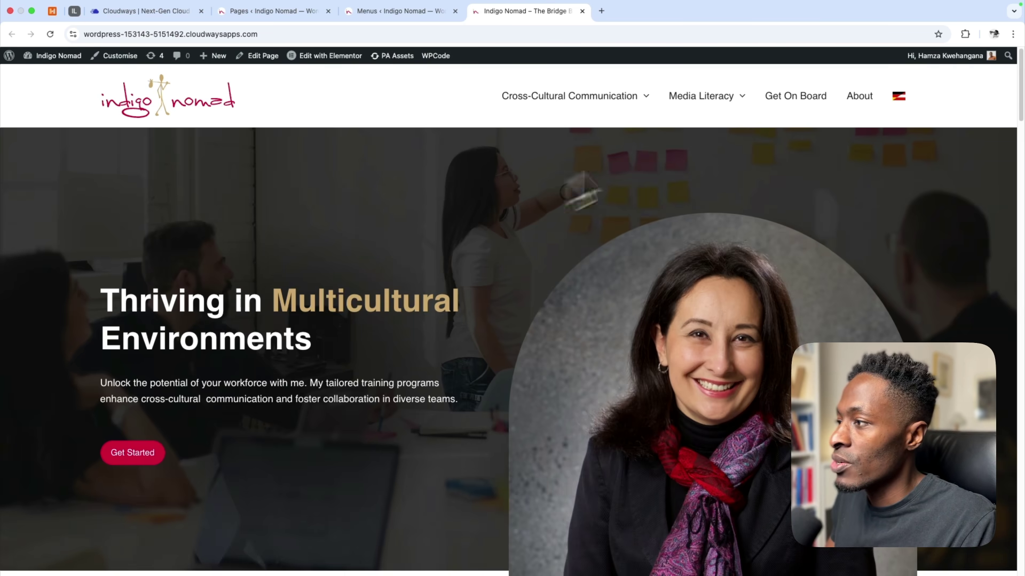
Step: Switch the home page to German with its language flag and check the translated page down to the footer
click(898, 97)
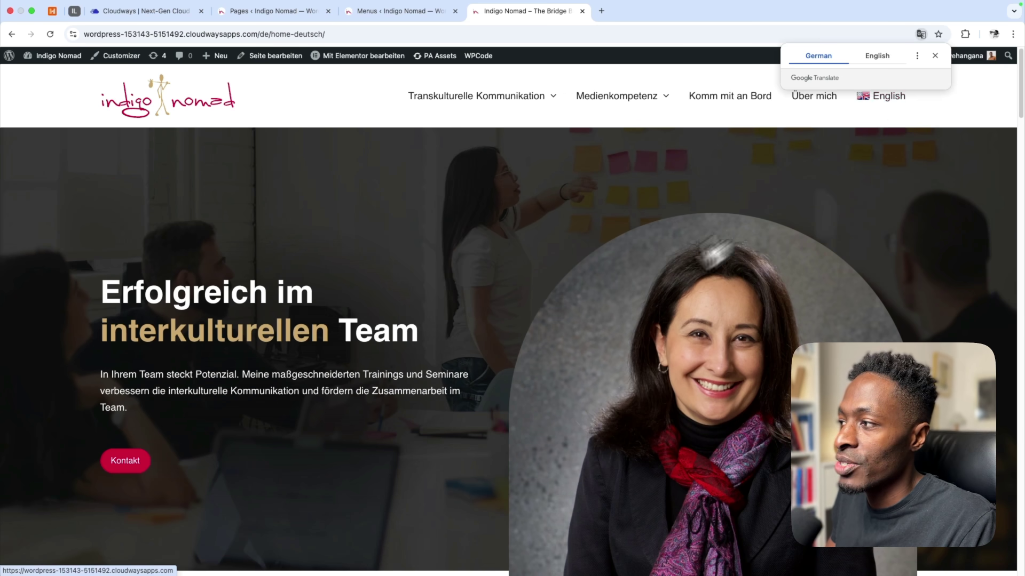
scroll(607, 328, down, 10)
scroll(607, 329, down, 20)
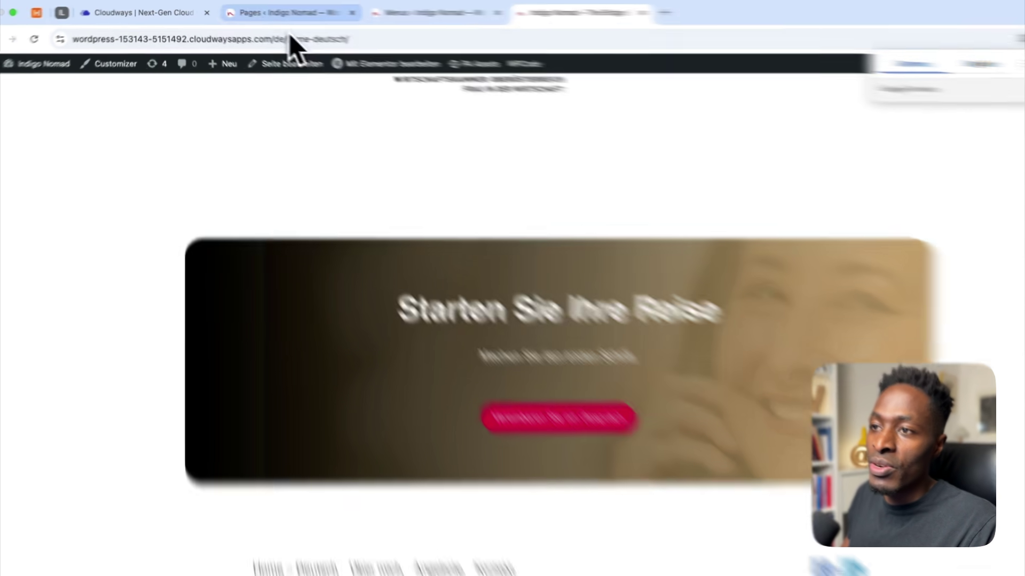
Step: Return to the Menus screen and load the Above Footer DE menu for editing
click(294, 13)
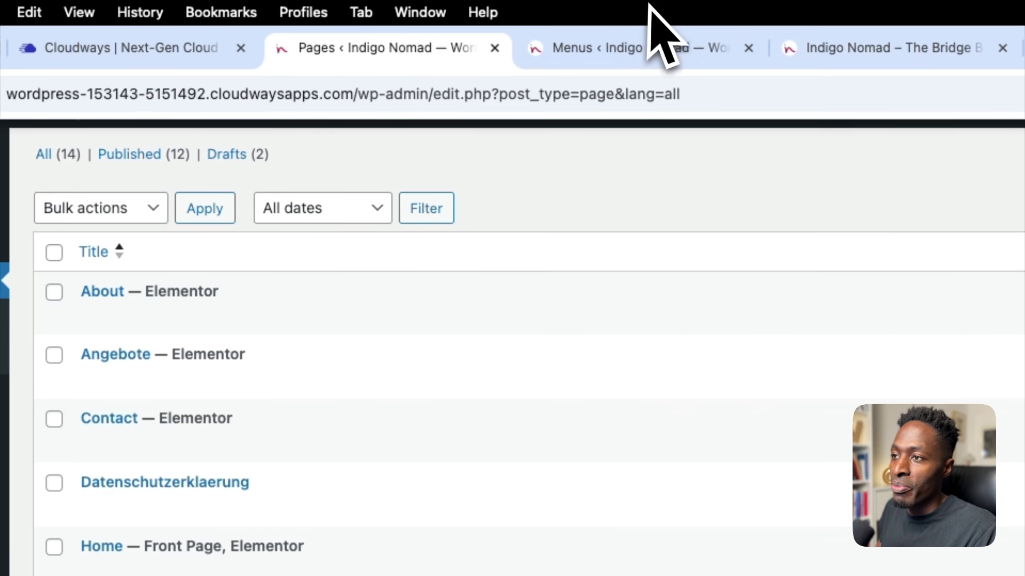
click(632, 54)
click(327, 194)
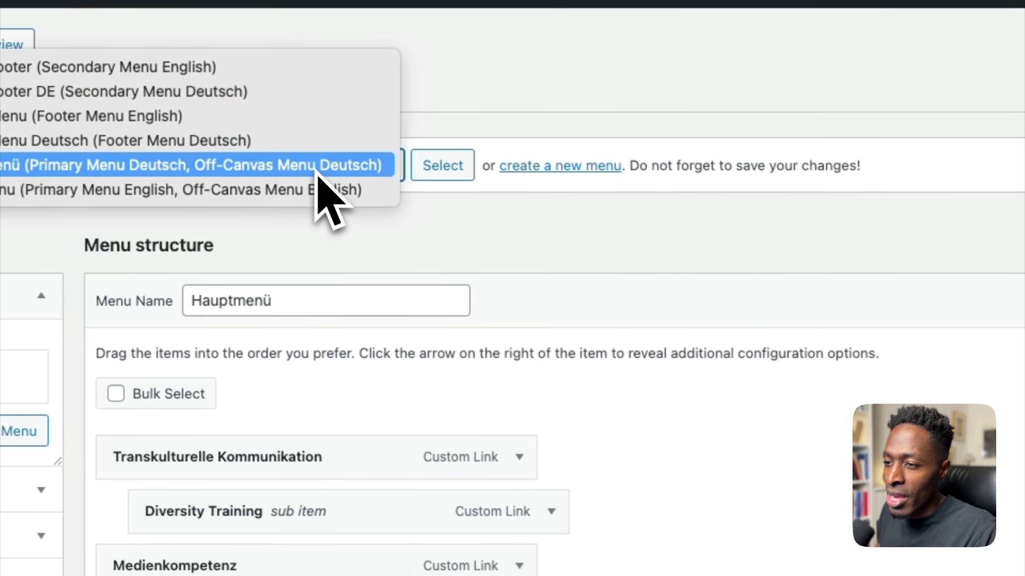
click(134, 88)
click(436, 162)
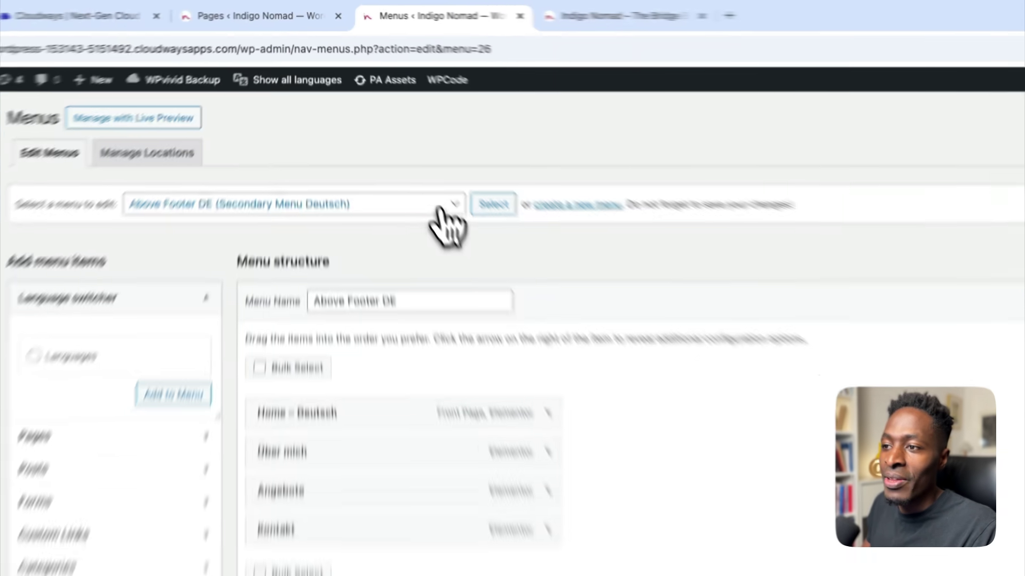
Step: Load the Footer Menu Deutsch for editing to view its items
click(401, 144)
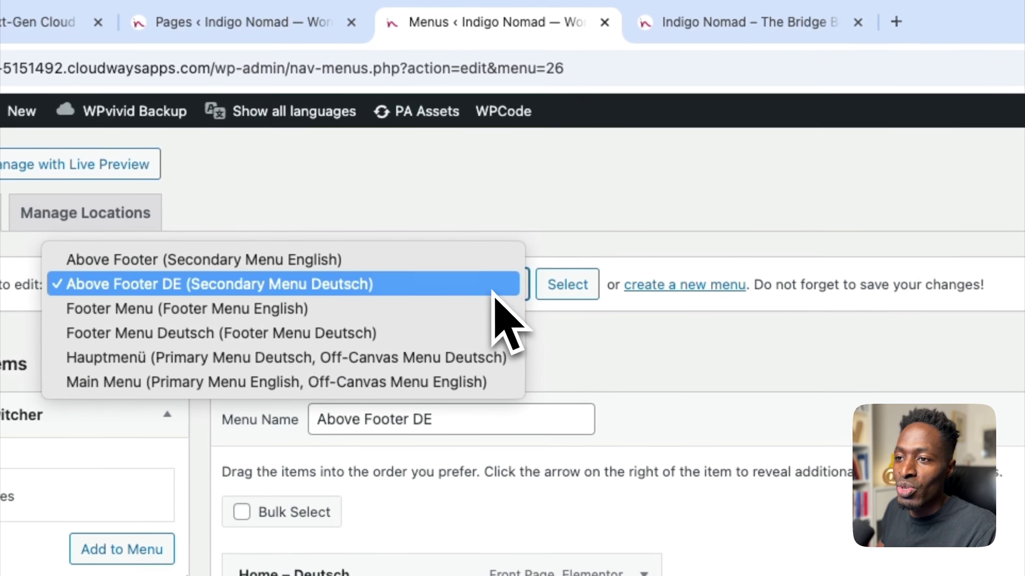
click(487, 309)
click(464, 285)
click(456, 308)
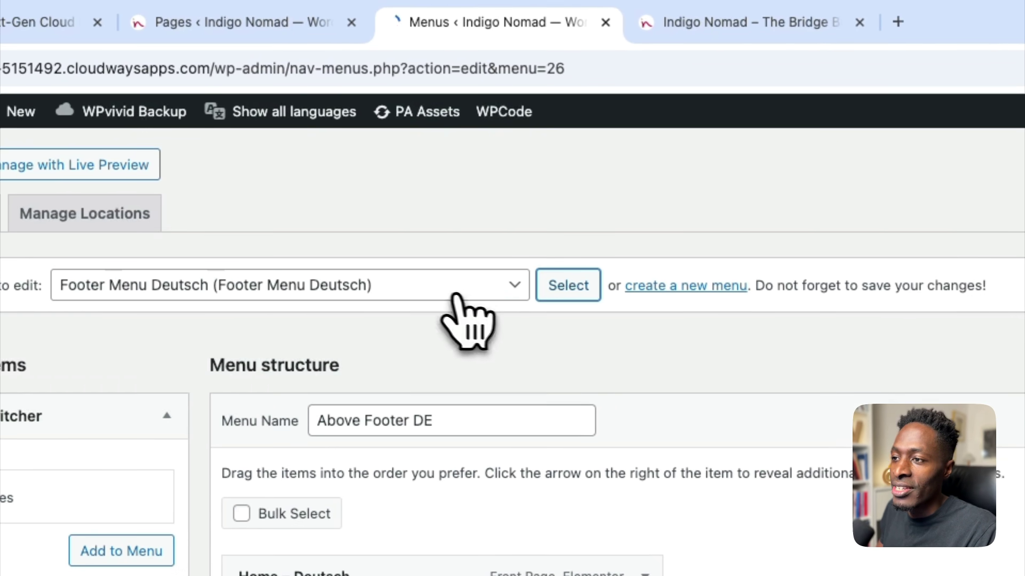
click(575, 300)
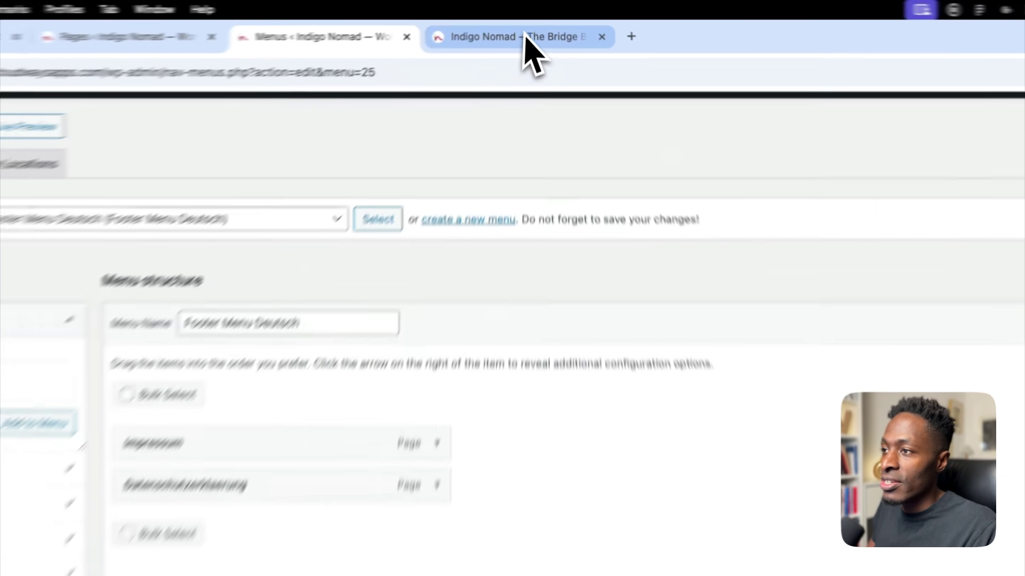
Step: Go back to the German home page and highlight the Impressum and Datenschutzerklaerung links in its footer
click(537, 11)
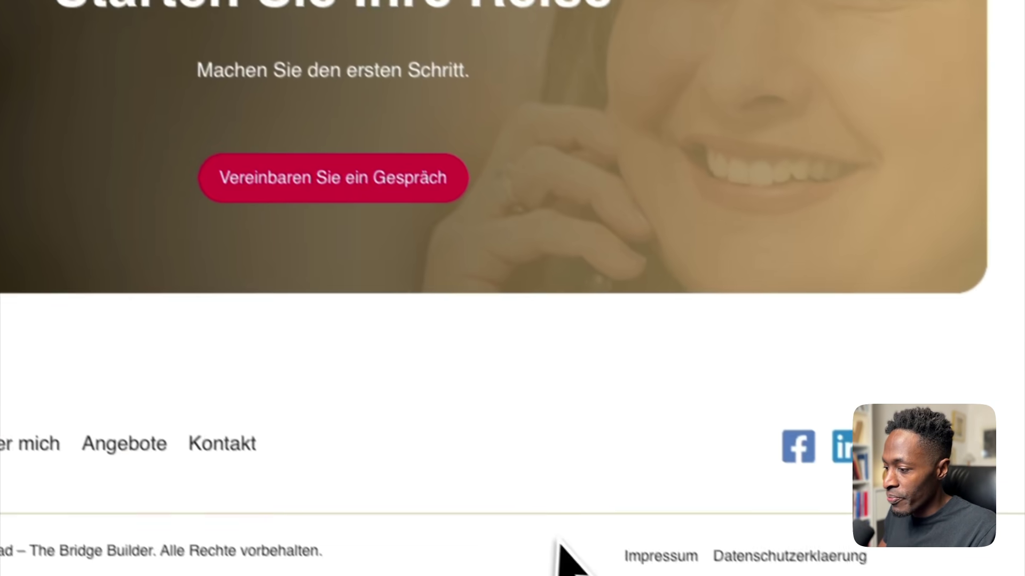
drag(572, 565, 675, 565)
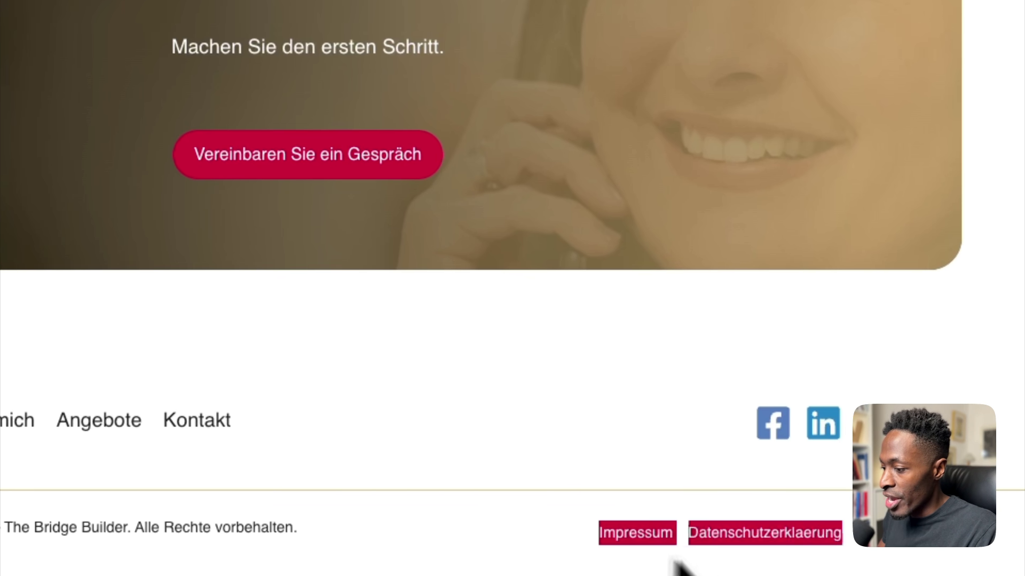
click(912, 561)
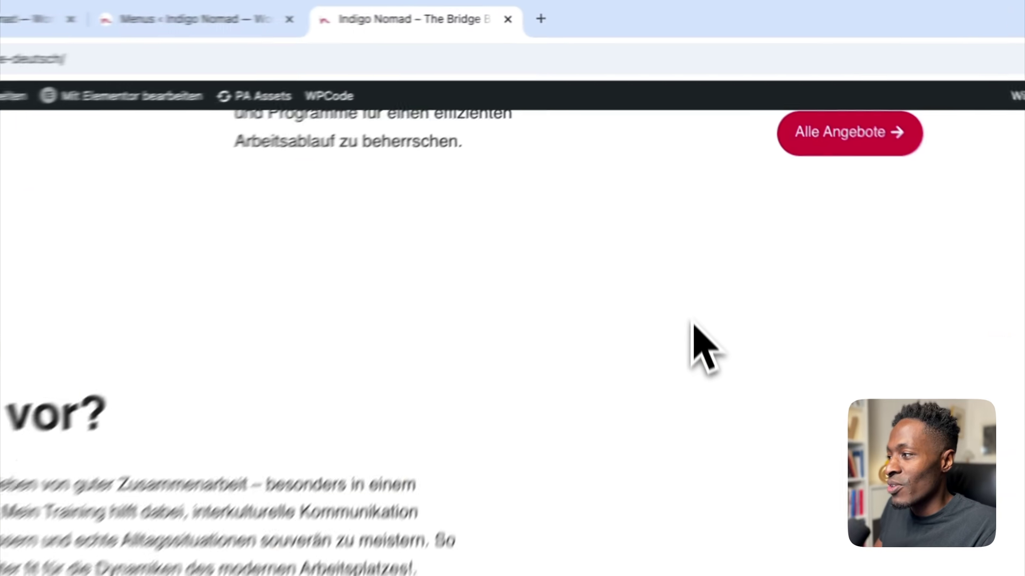
Step: Return to the header of the German home page and switch the site to English with the language switcher
scroll(704, 213, up, 10)
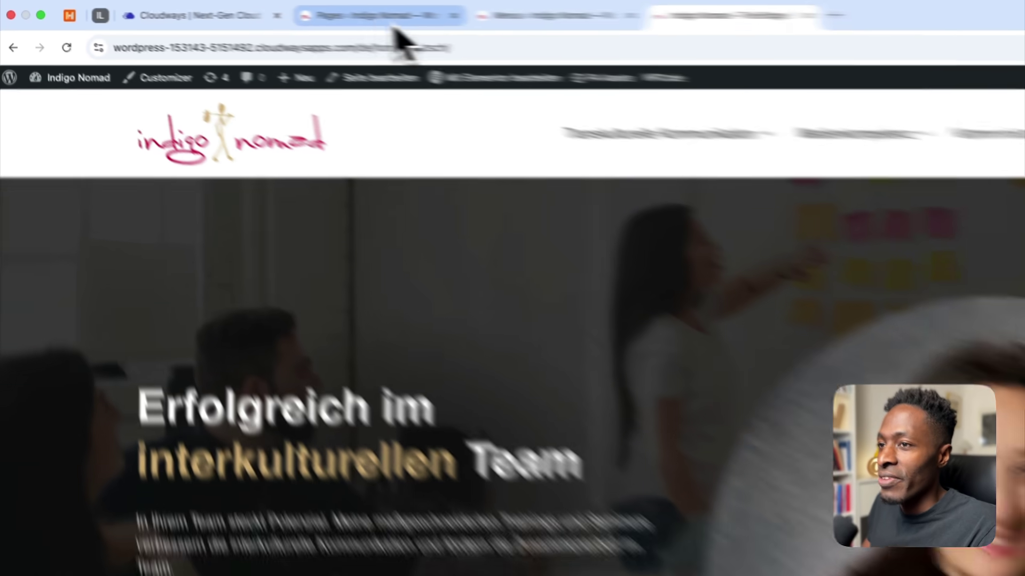
click(266, 10)
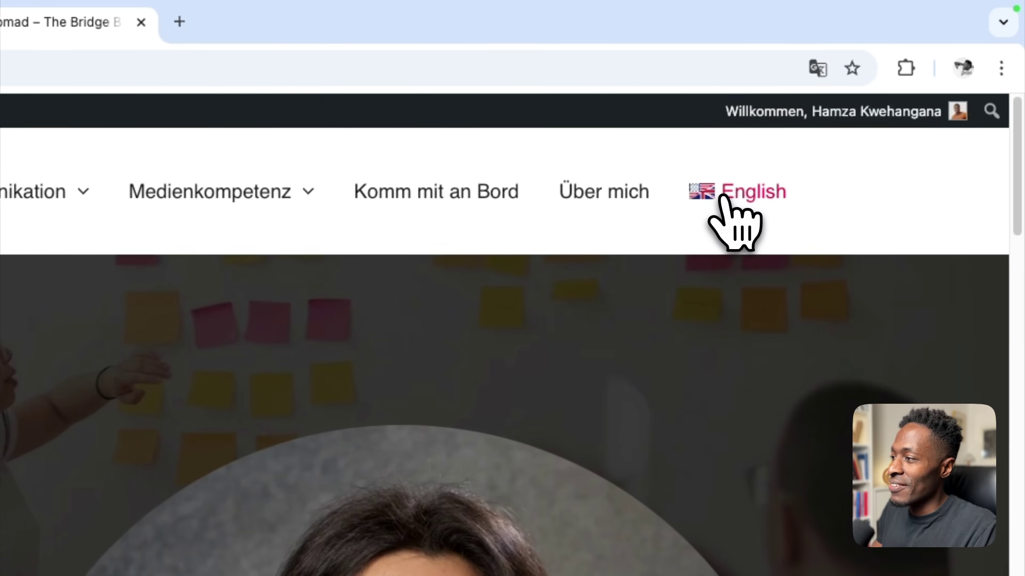
click(723, 197)
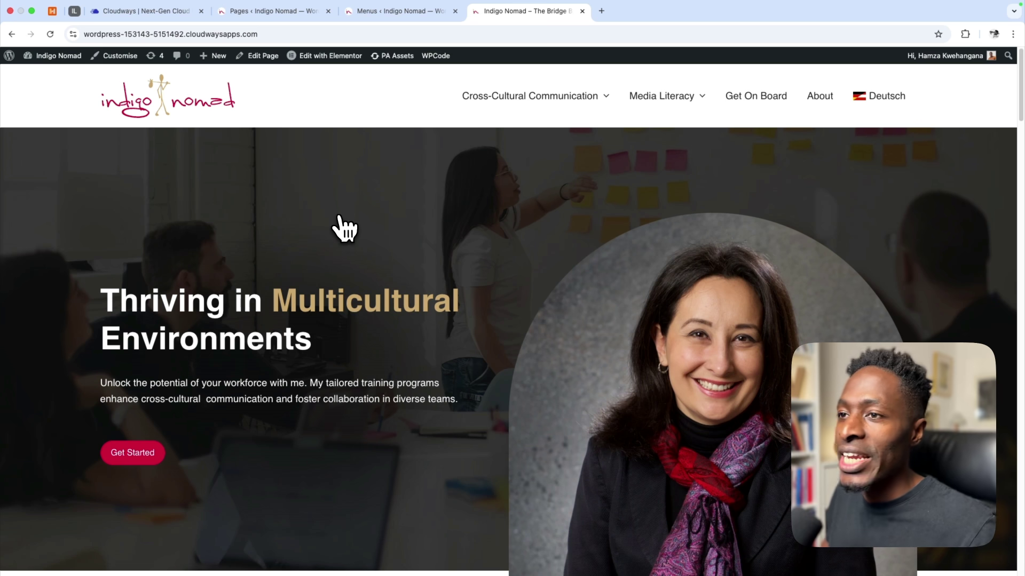
Step: Switch to FileZilla and open the wp-content folder inside the remote public_html directory to view its contents
click(270, 11)
click(699, 556)
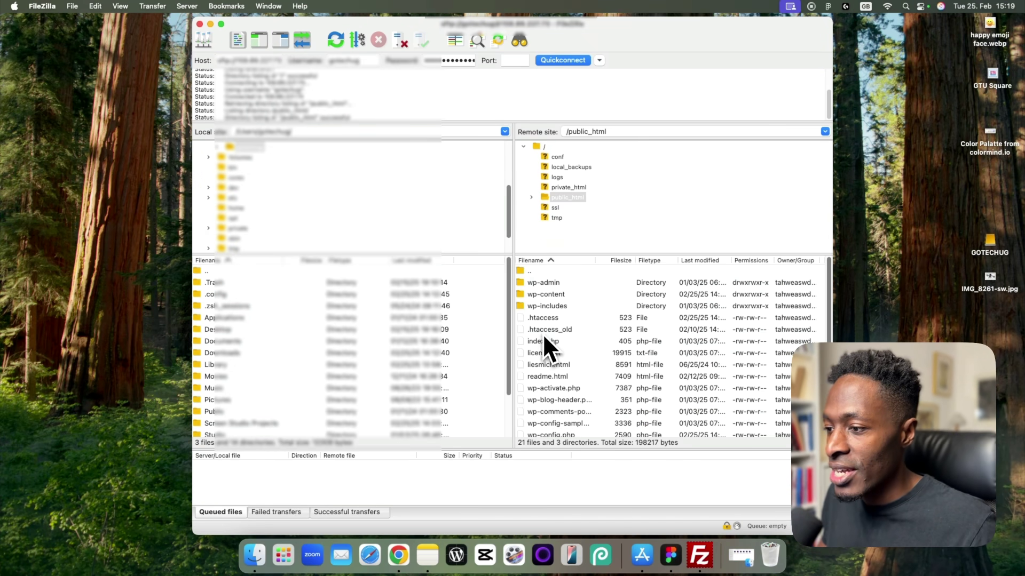
click(525, 295)
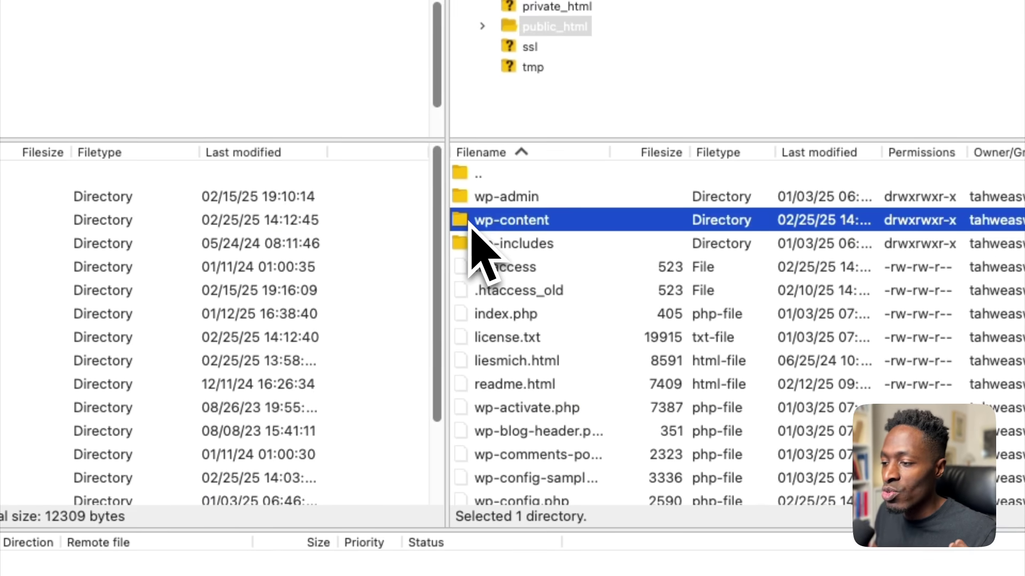
double_click(470, 223)
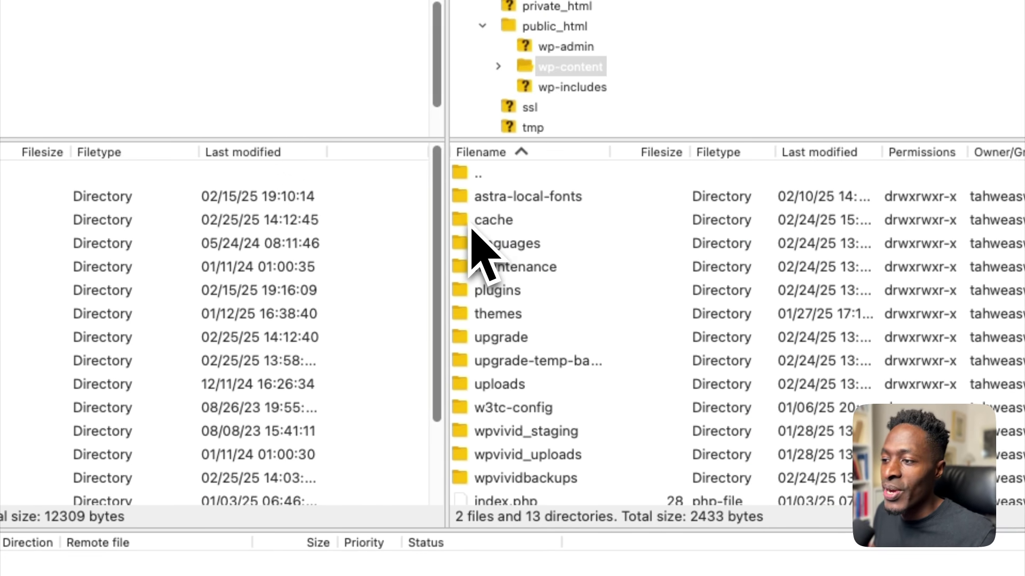
scroll(534, 331, down, 1)
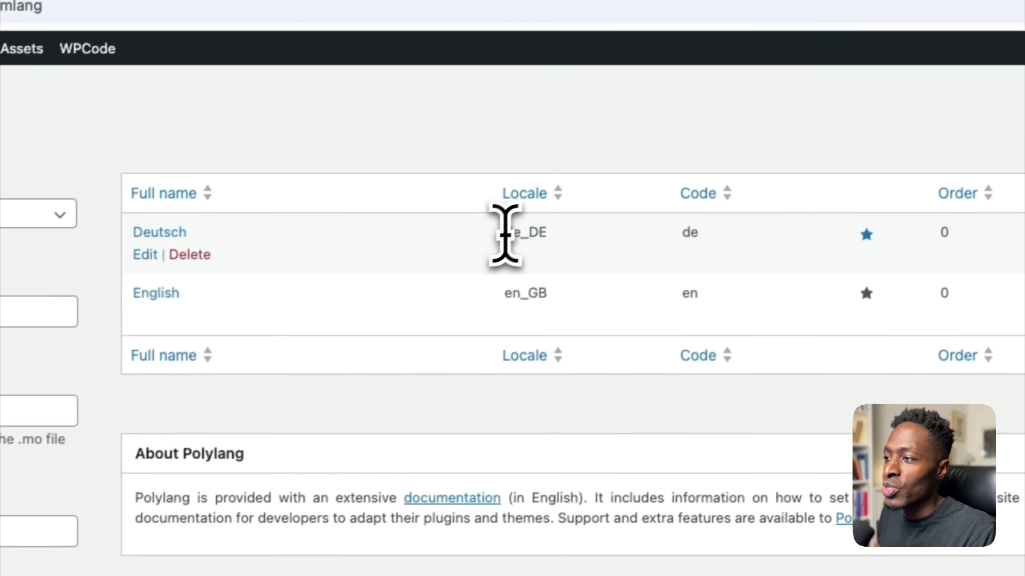
Step: On Polylang's Languages screen, highlight the locale codes of the Deutsch and English entries
drag(689, 106, 719, 108)
drag(529, 243, 542, 268)
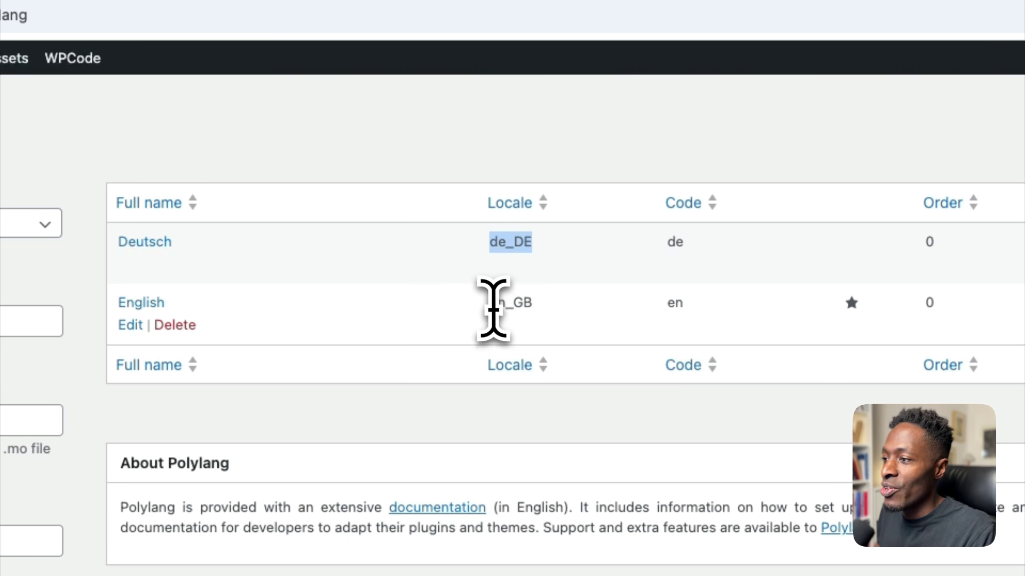
drag(489, 302, 532, 307)
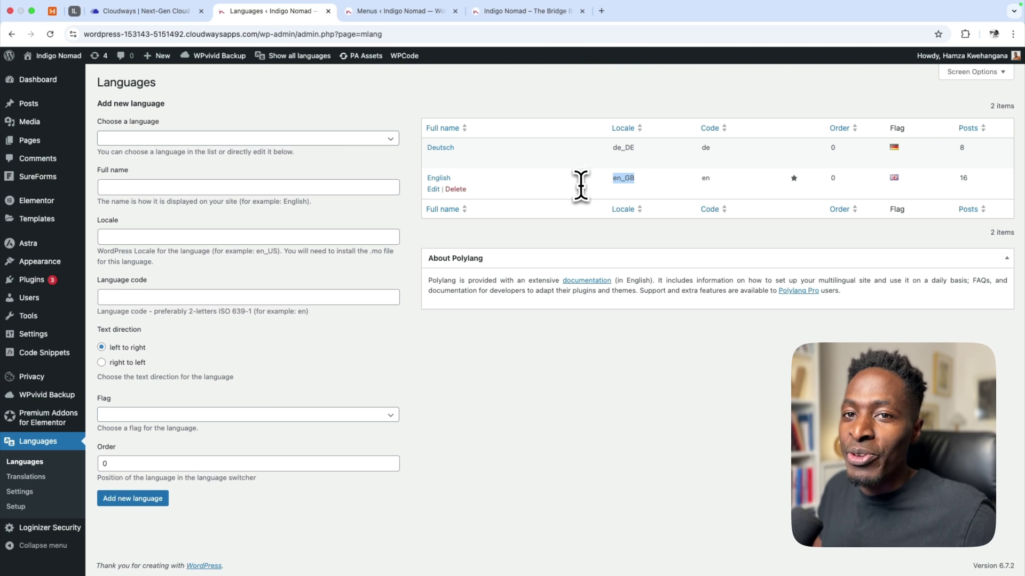
Step: Switch to FileZilla and open the astra-child folder inside the remote wp-content/themes directory
mouse_move(483, 533)
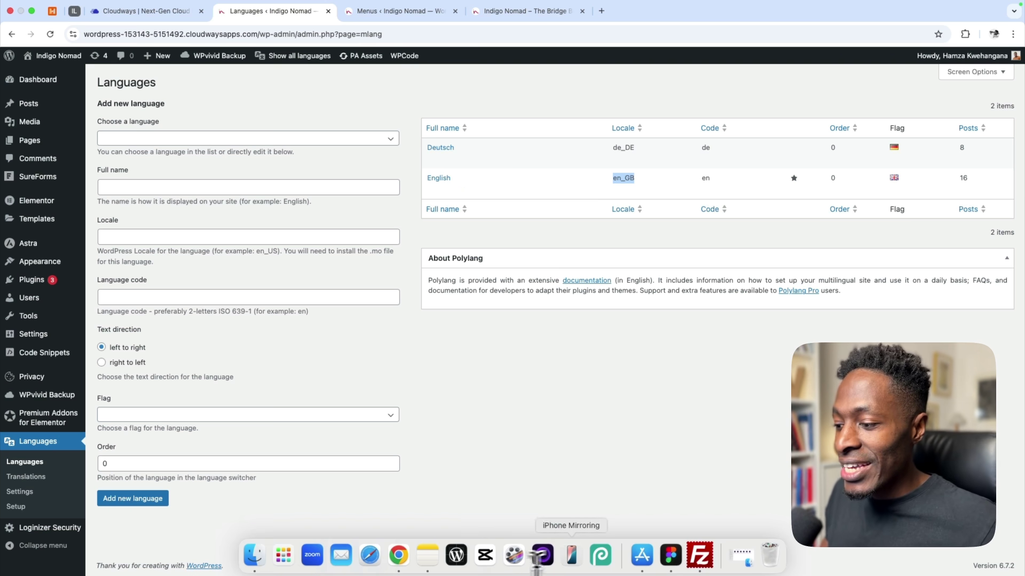
click(671, 555)
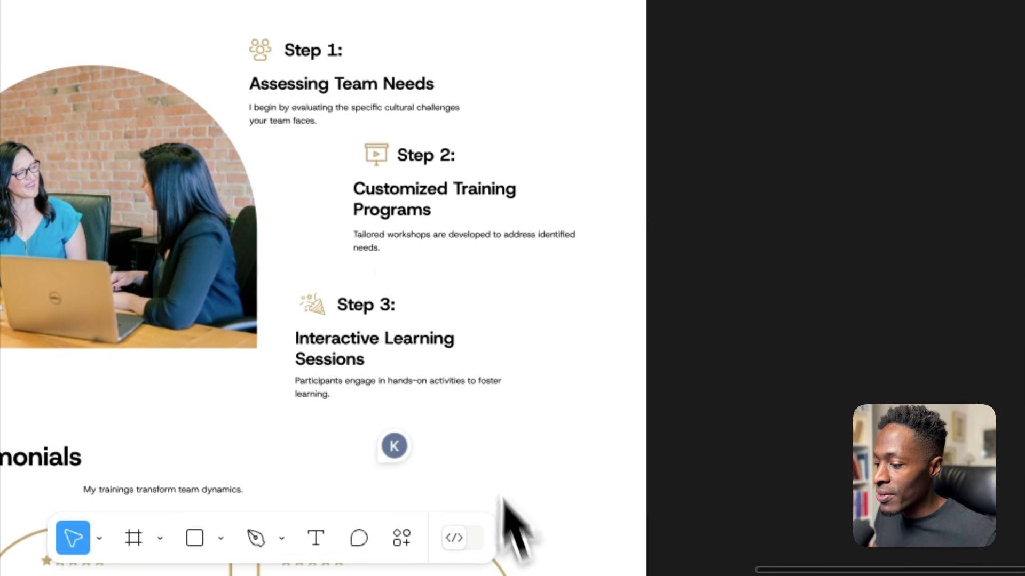
mouse_move(528, 555)
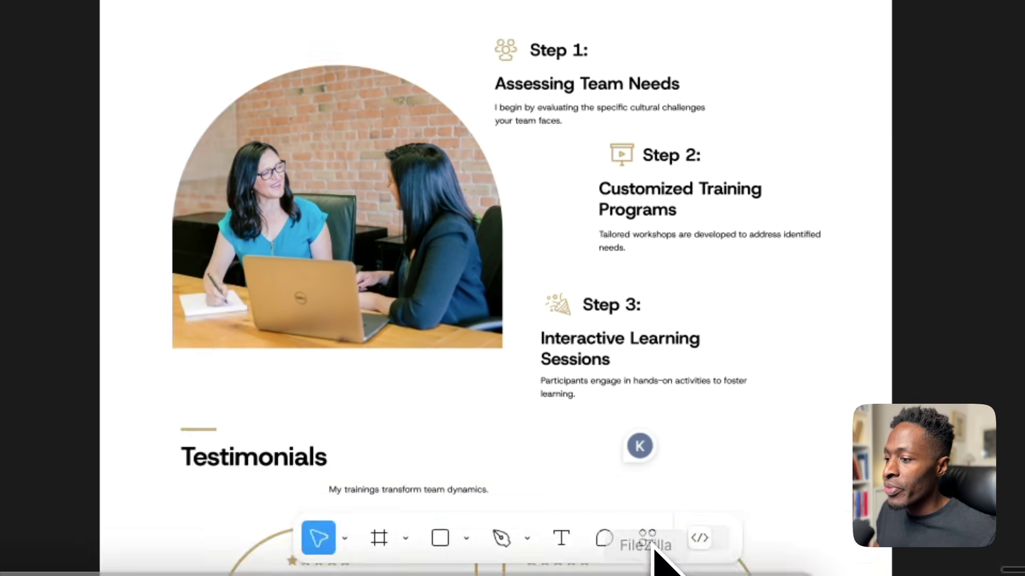
click(654, 551)
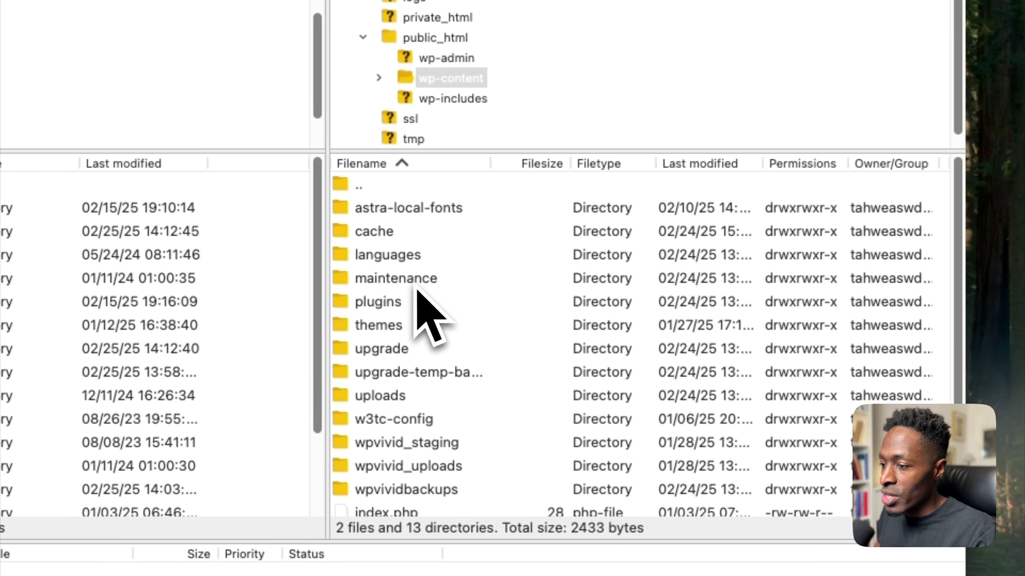
click(367, 330)
double_click(367, 330)
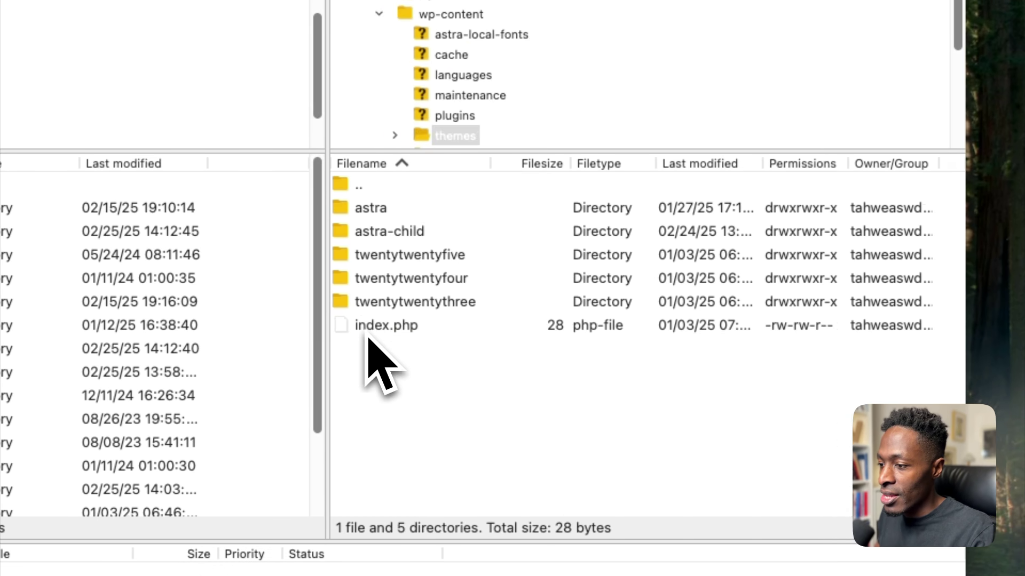
click(362, 239)
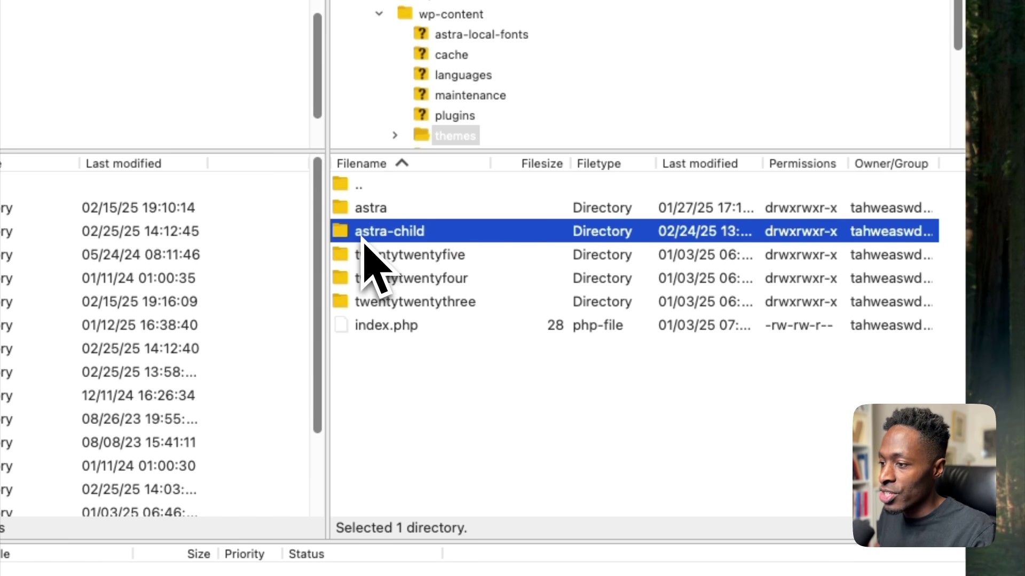
double_click(363, 239)
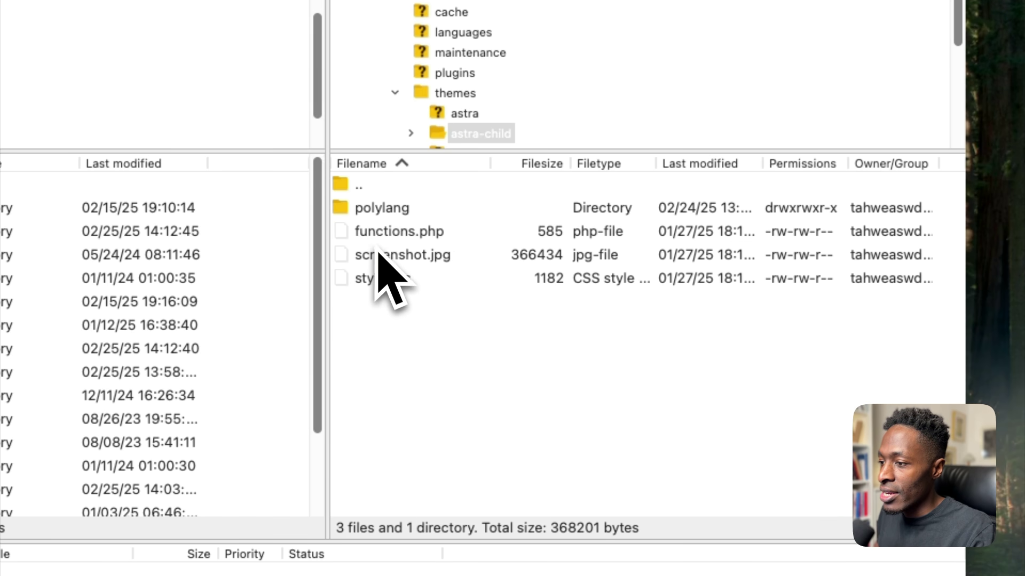
Step: Open the polylang folder of the child theme and highlight the de_DE.svg and en_GB.svg flag files
click(373, 209)
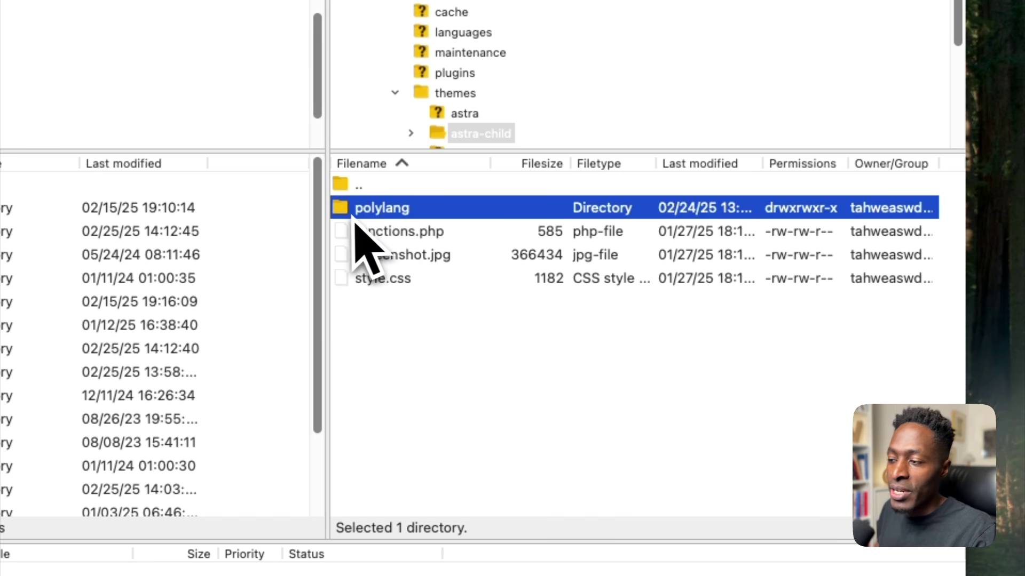
double_click(355, 209)
click(396, 233)
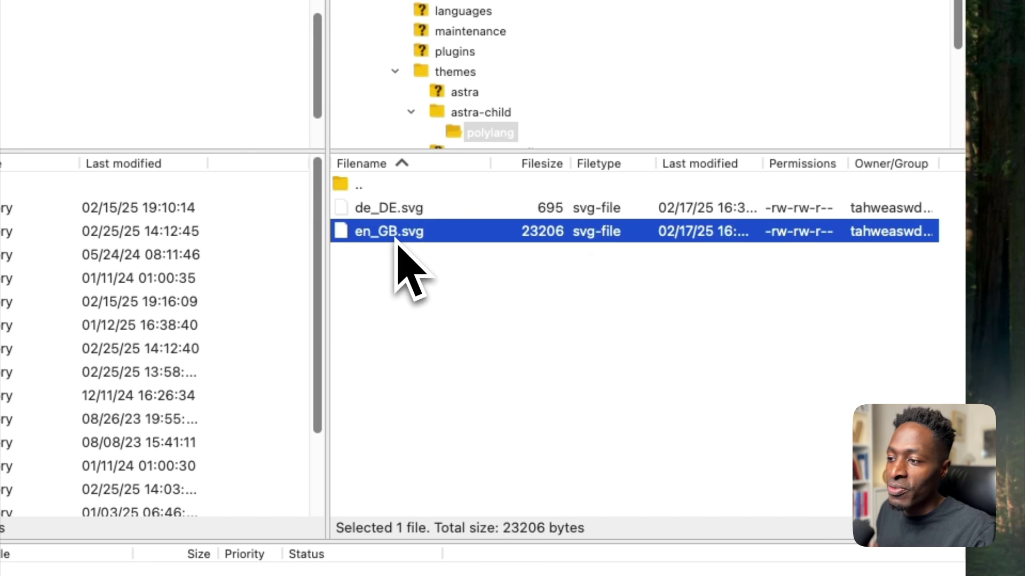
click(395, 211)
click(389, 233)
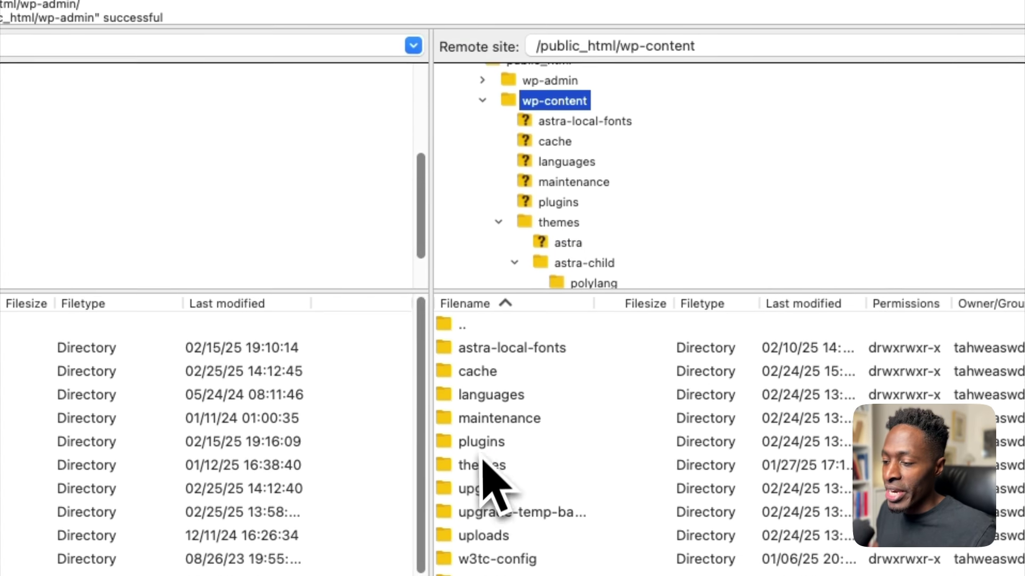
Step: Open the flags folder of the polylang plugin under wp-content/plugins and look through its PNG flag files
double_click(483, 445)
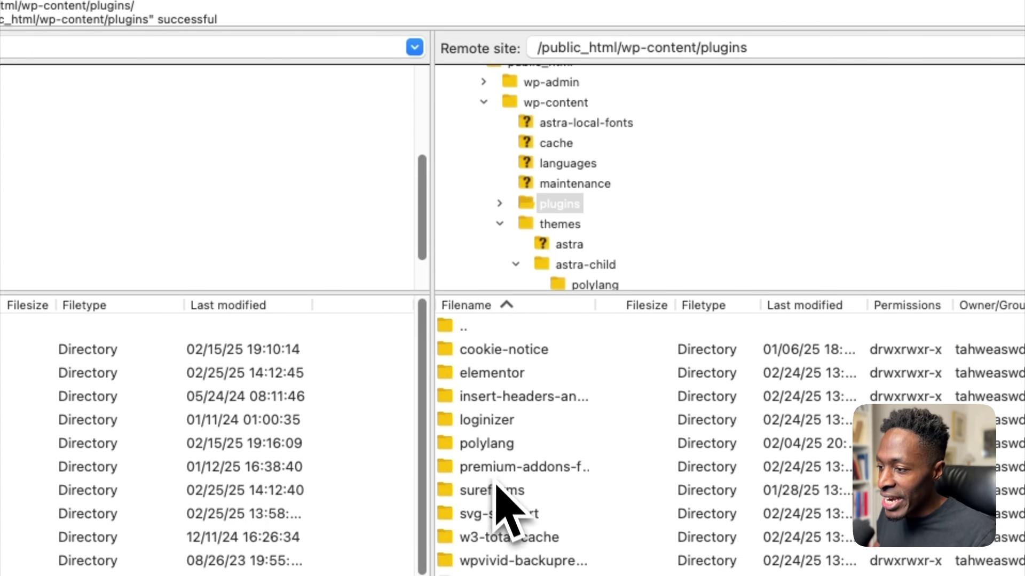
double_click(500, 451)
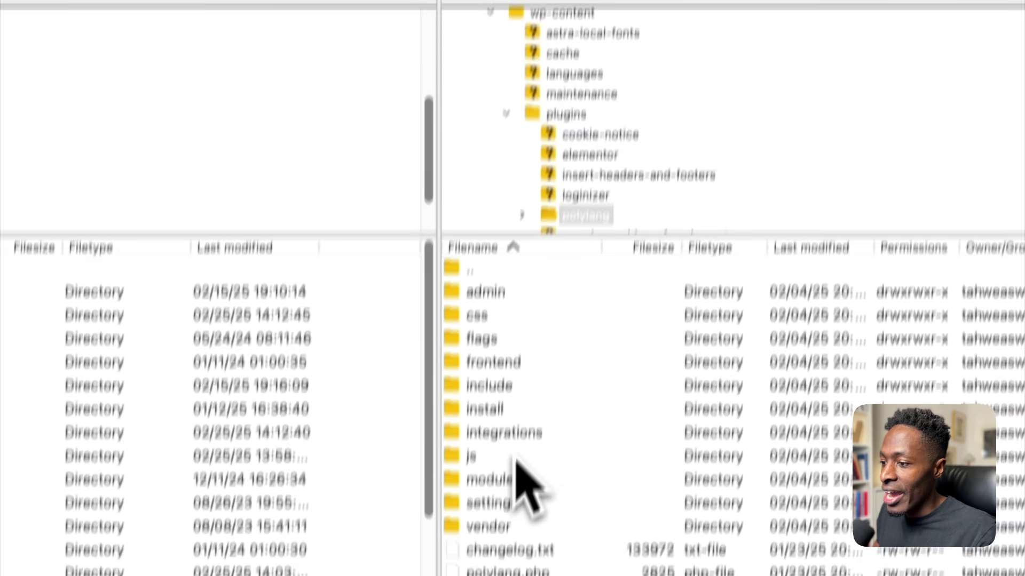
scroll(513, 539, down, 2)
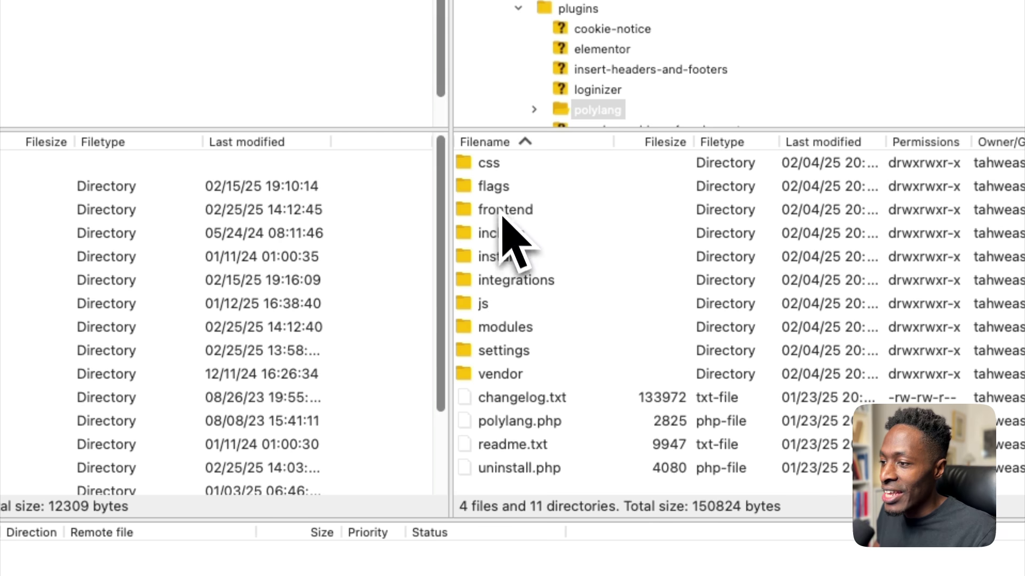
click(497, 193)
double_click(497, 192)
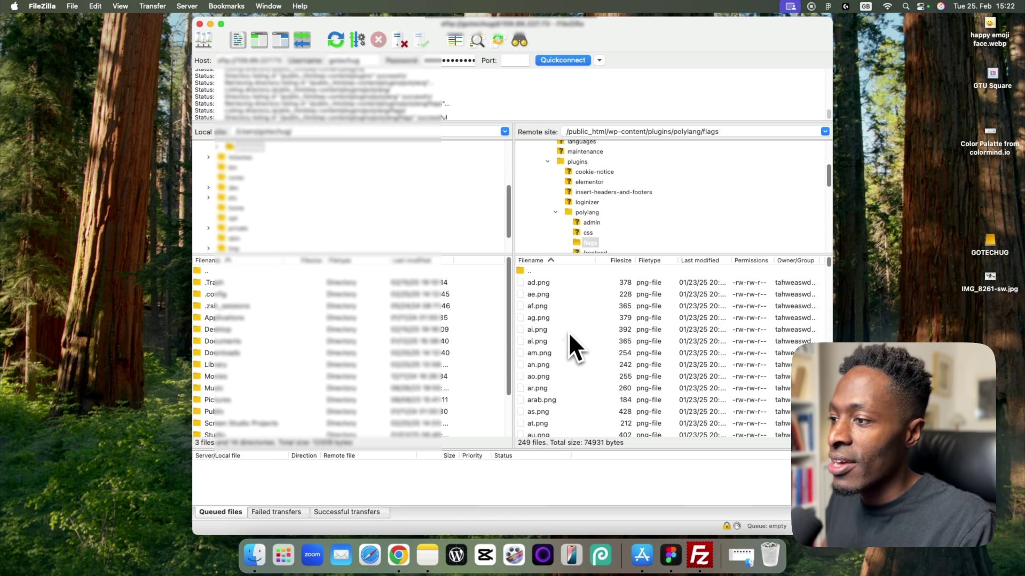
scroll(569, 332, down, 6)
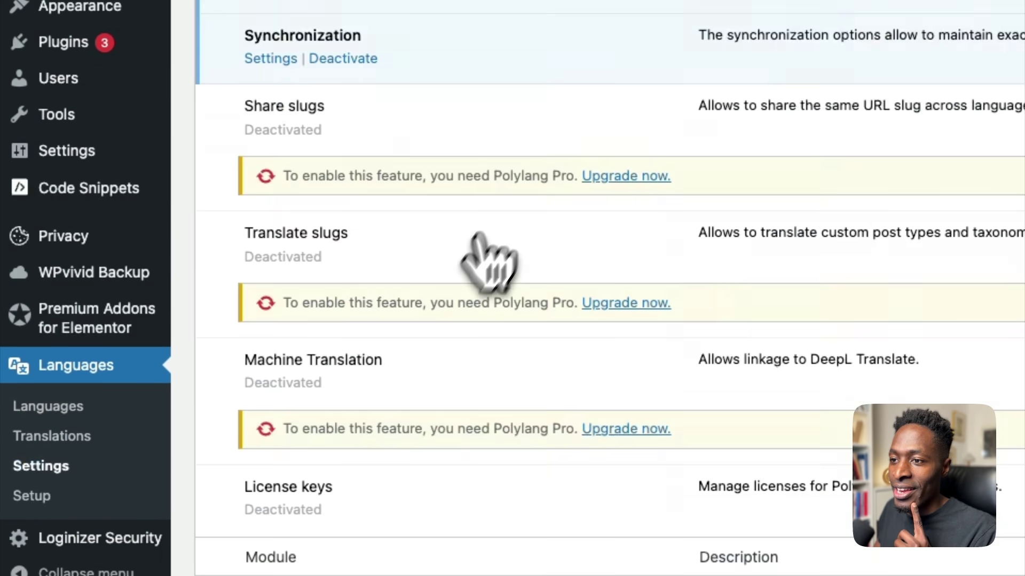
Step: Save Polylang's URL modifications with the language set from the directory name in pretty permalinks, and return to the site's English home page
scroll(470, 259, up, 6)
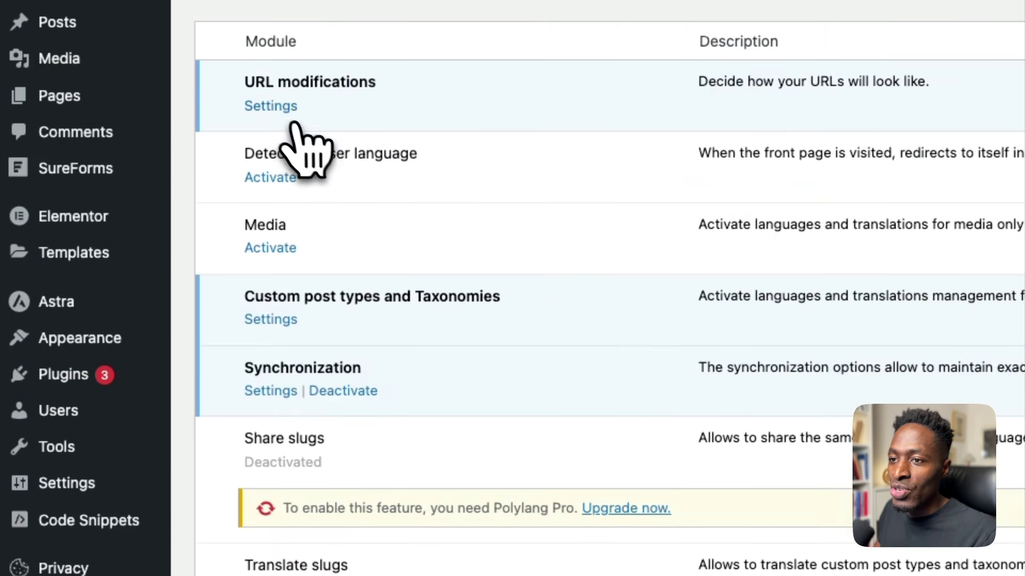
click(275, 110)
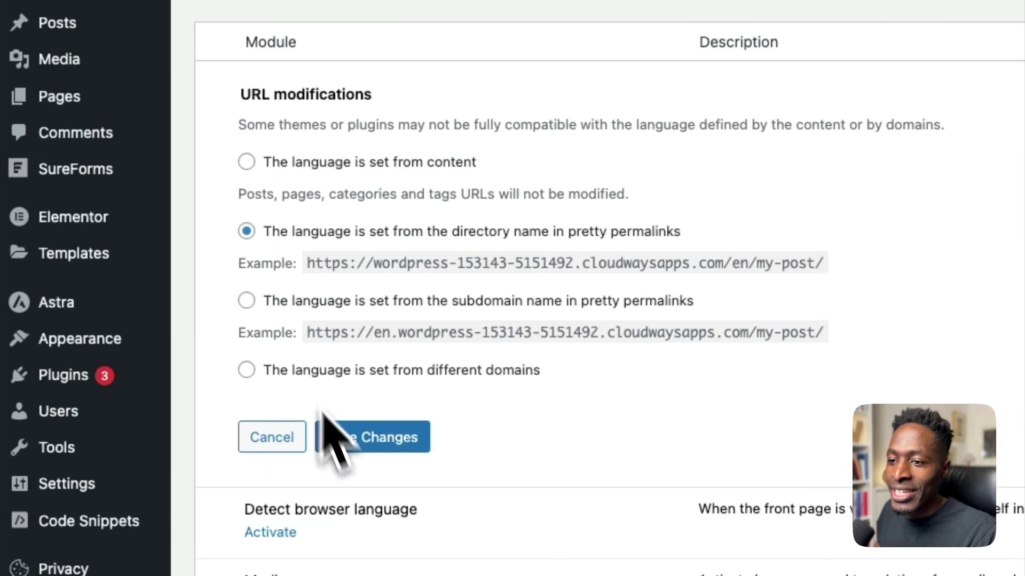
click(381, 443)
scroll(385, 470, down, 2)
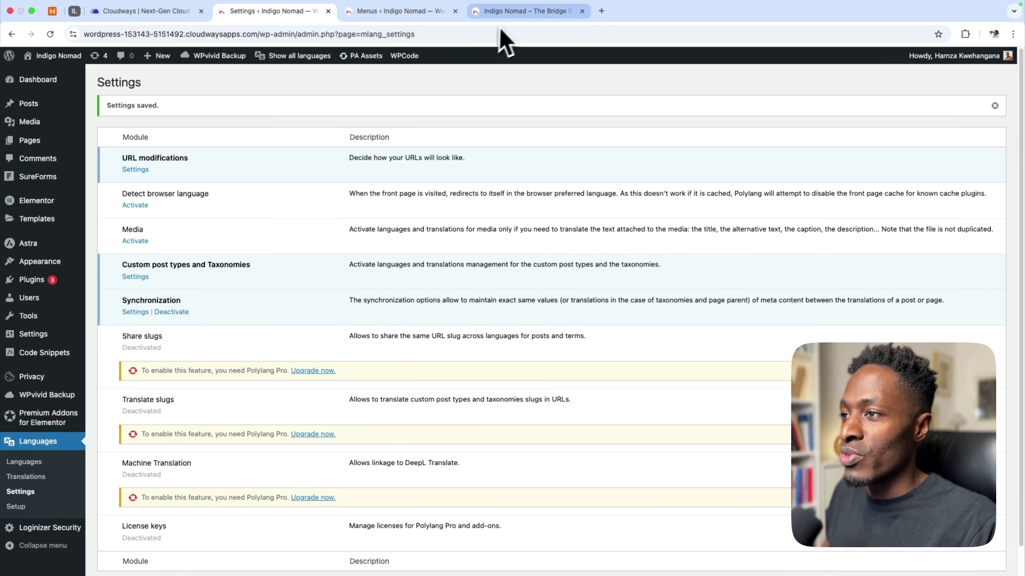
click(510, 15)
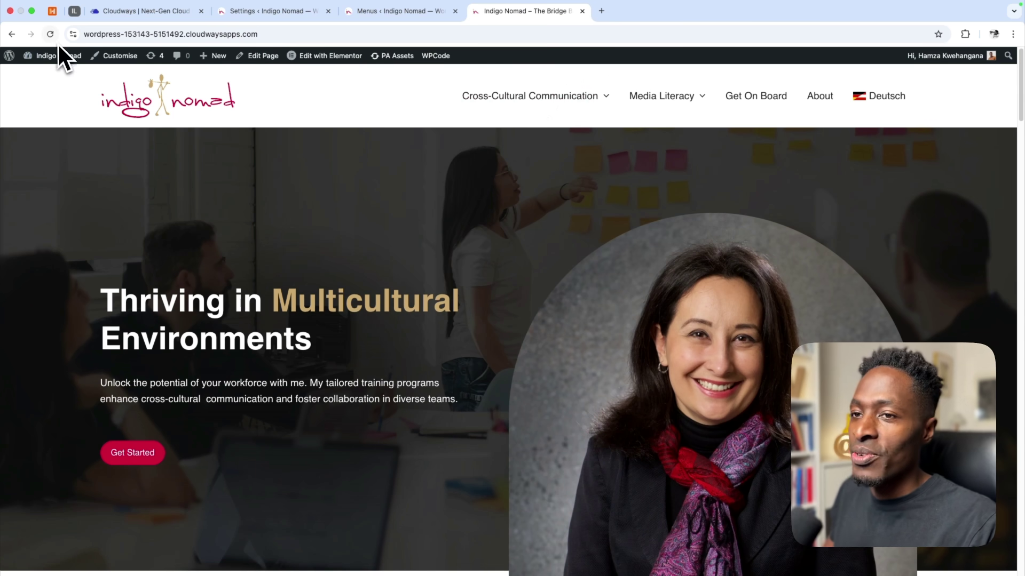